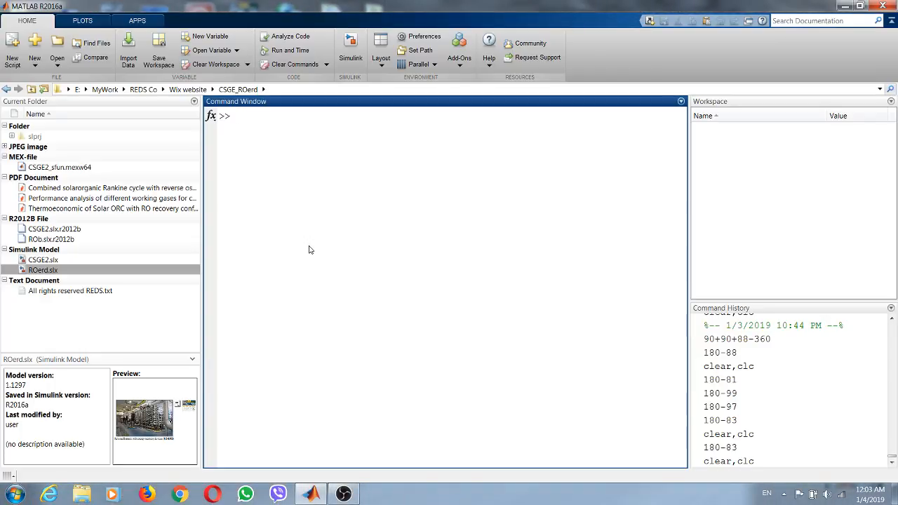
# - Open the CSGE2.slx Simulink model and go to its top level
pyautogui.click(52, 261)
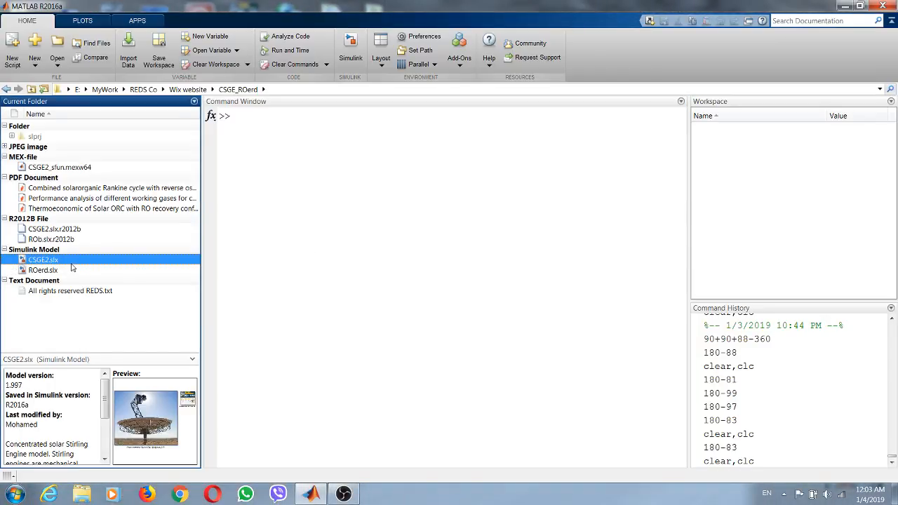
pyautogui.doubleClick(52, 261)
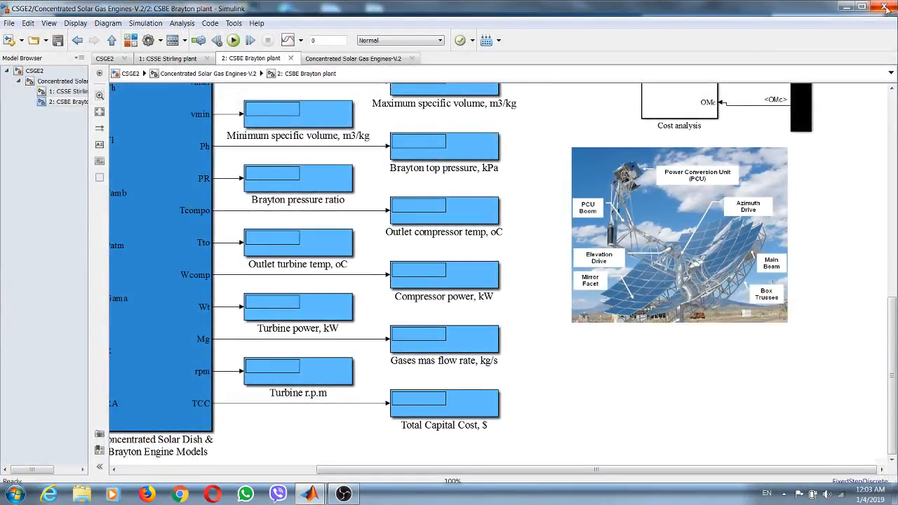
pyautogui.click(861, 6)
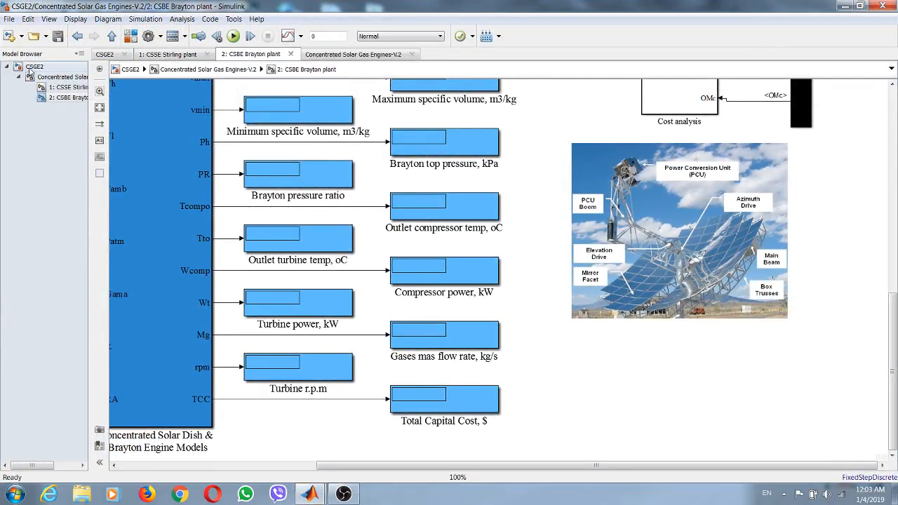
pyautogui.click(31, 68)
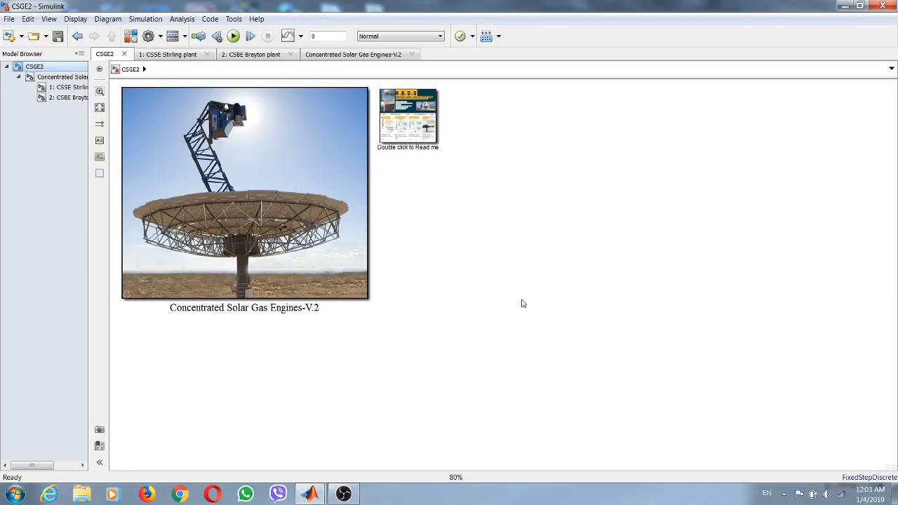
pyautogui.scroll(-2, 538, 301)
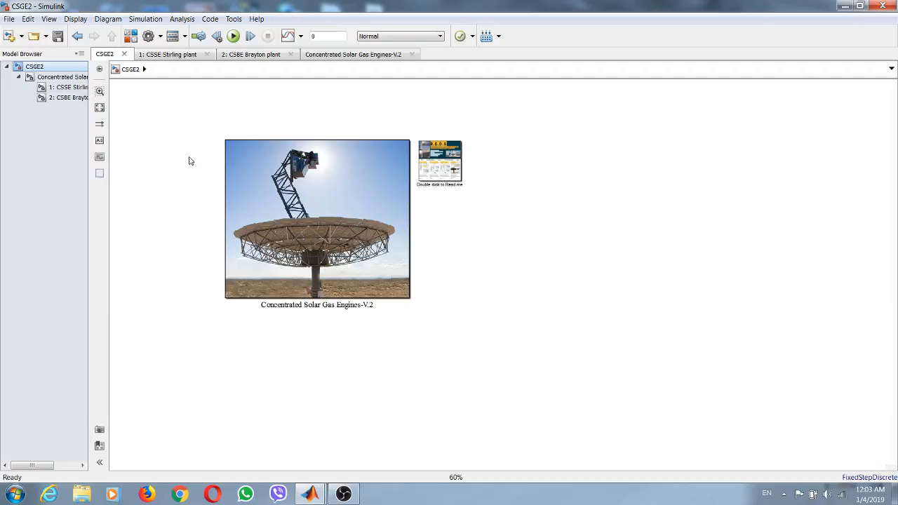
# - Open the block parameters of Concentrated Solar Gas Engines-V.2 and widen the dialog so all parameter categories fit
pyautogui.click(306, 186)
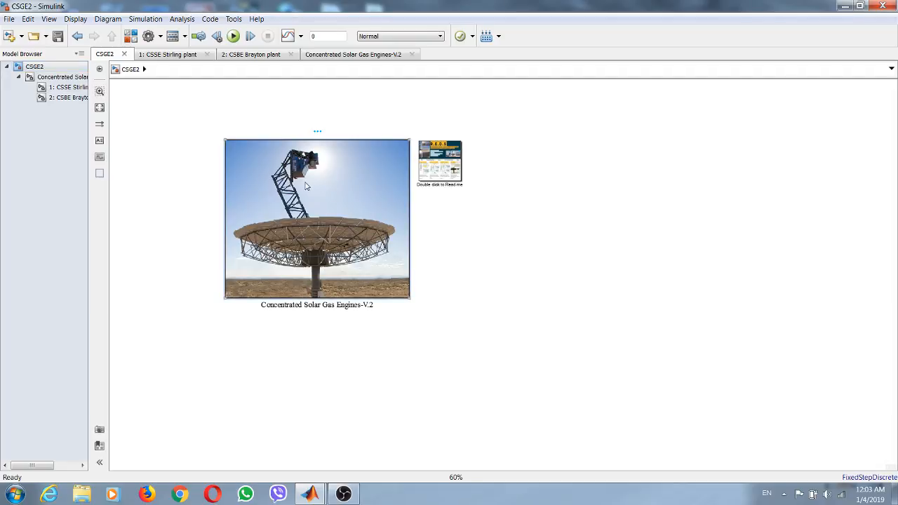
pyautogui.doubleClick(306, 186)
pyautogui.moveTo(589, 116); pyautogui.dragTo(506, 80)
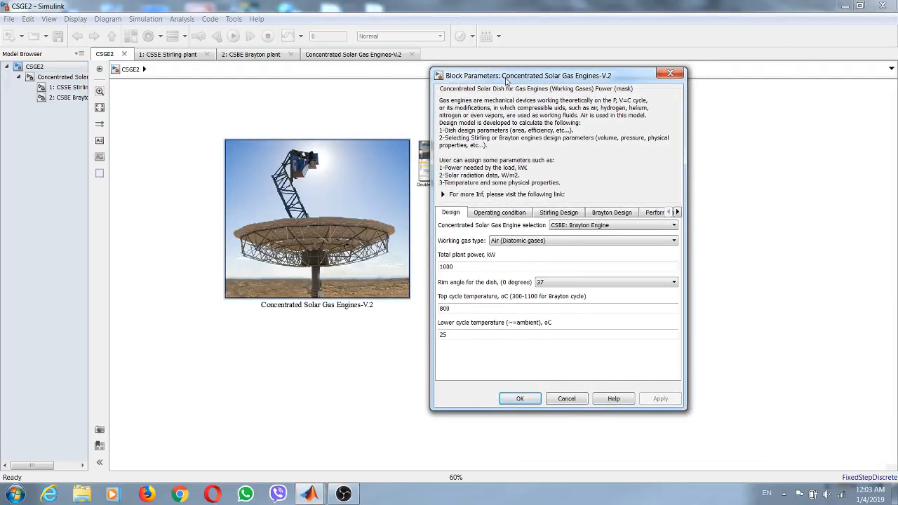
pyautogui.moveTo(683, 202); pyautogui.dragTo(742, 202)
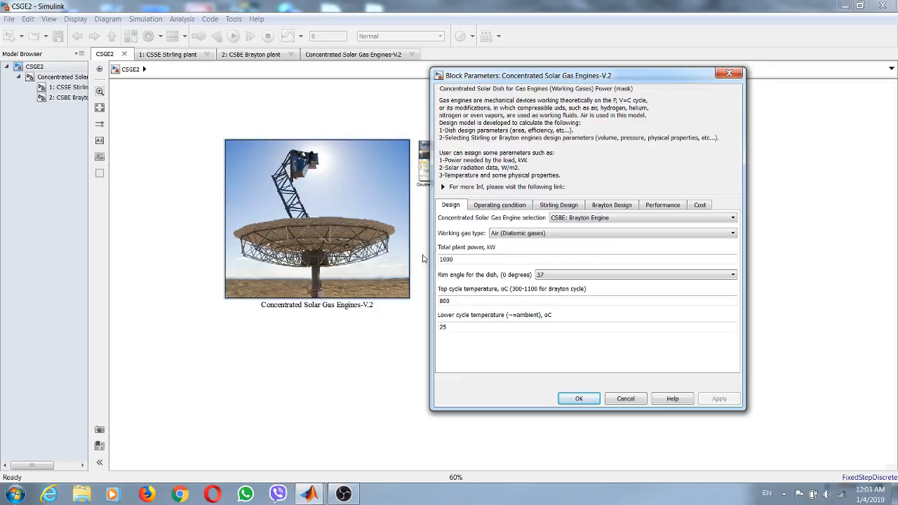
# - Set the engine selection to CSSE: Stirling Engine and the working gas type to Carbon dioxide, CO2 (Polyatomic gases)
pyautogui.click(580, 219)
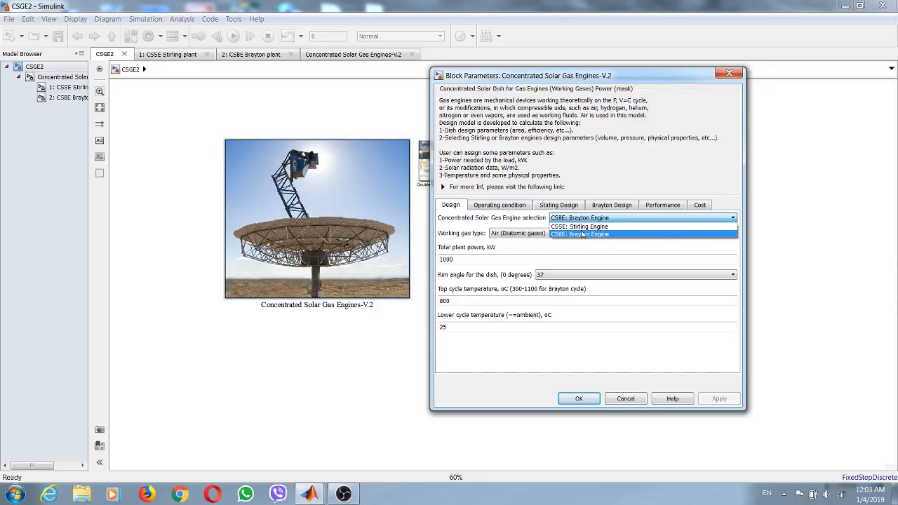
pyautogui.click(576, 226)
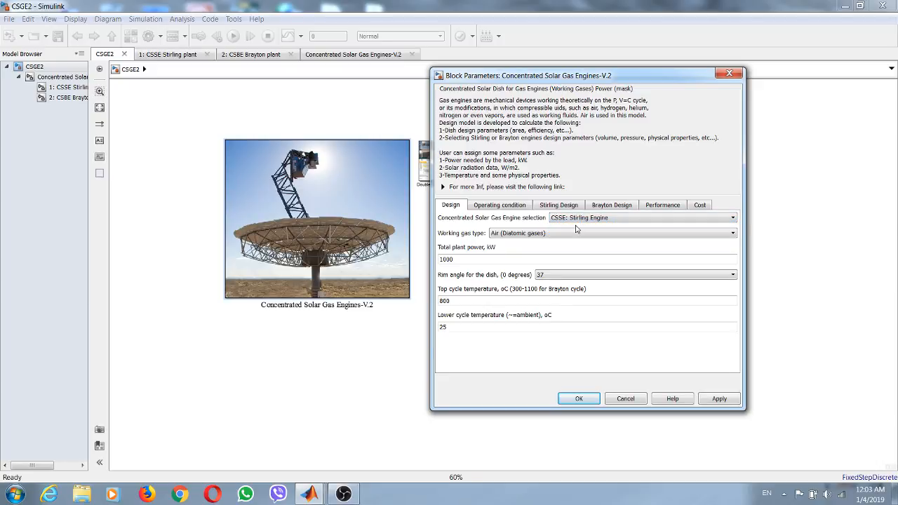
pyautogui.click(537, 234)
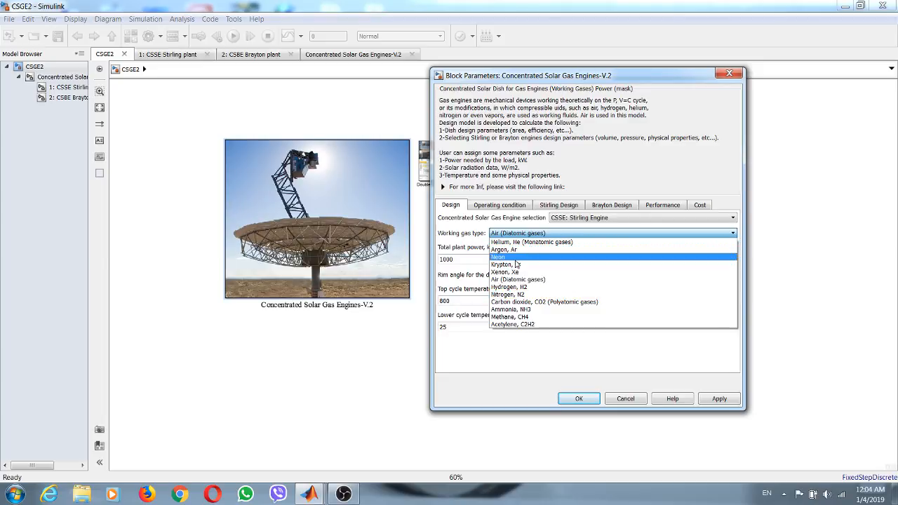
pyautogui.click(547, 301)
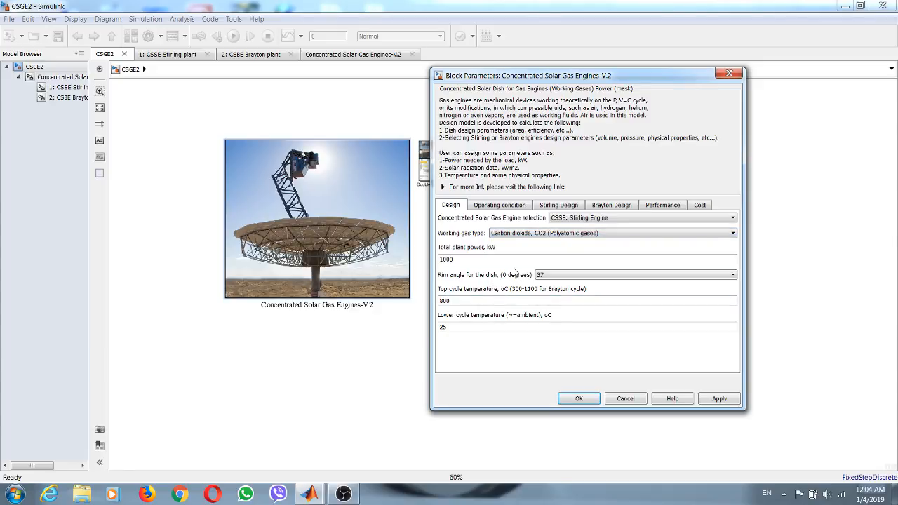
# - Review the design values for total plant power, dish rim angle, and top and lower cycle temperatures, choosing 37 for the rim angle
pyautogui.doubleClick(461, 259)
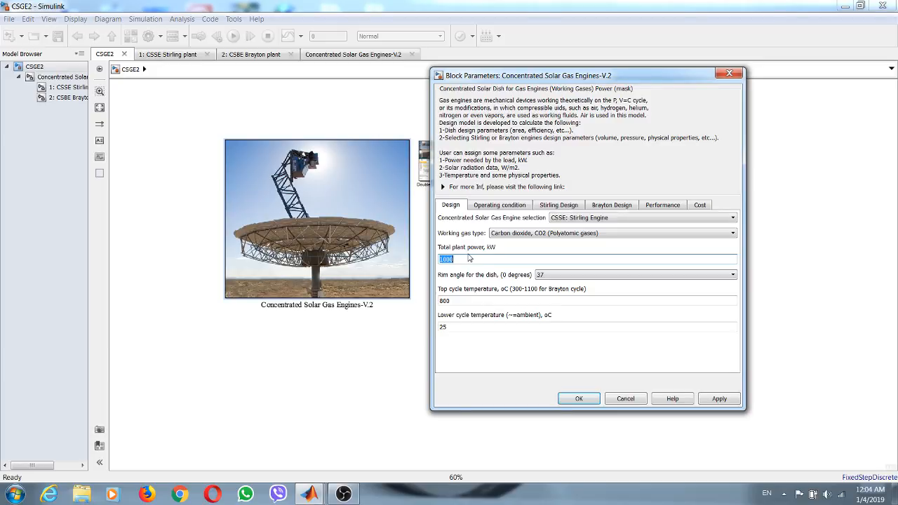
pyautogui.click(555, 277)
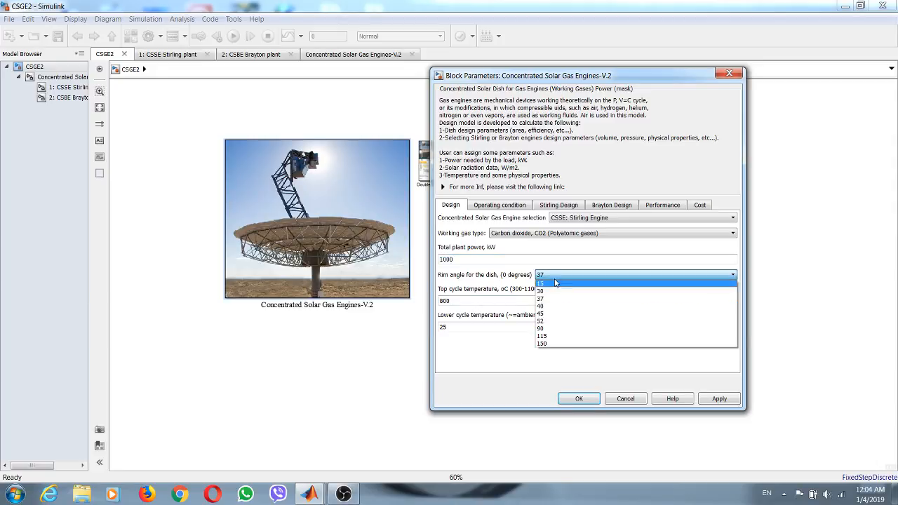
pyautogui.click(544, 298)
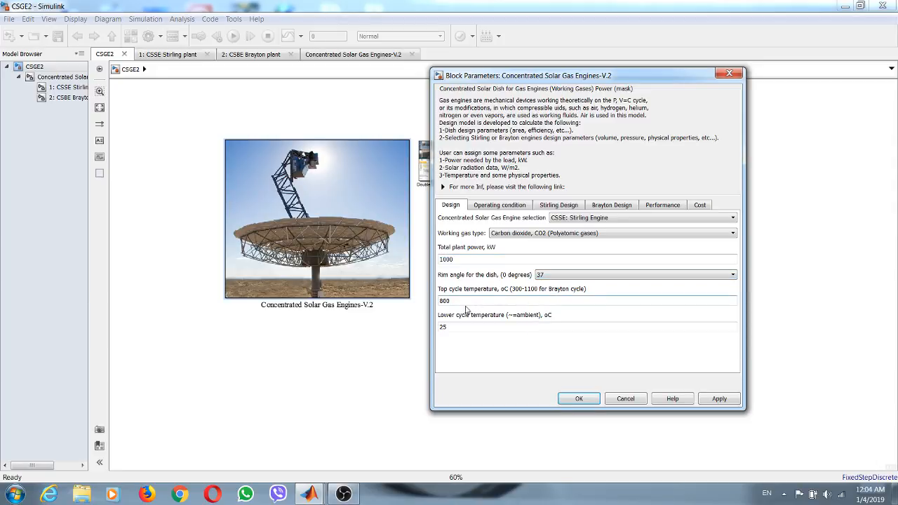
pyautogui.doubleClick(444, 300)
pyautogui.doubleClick(453, 326)
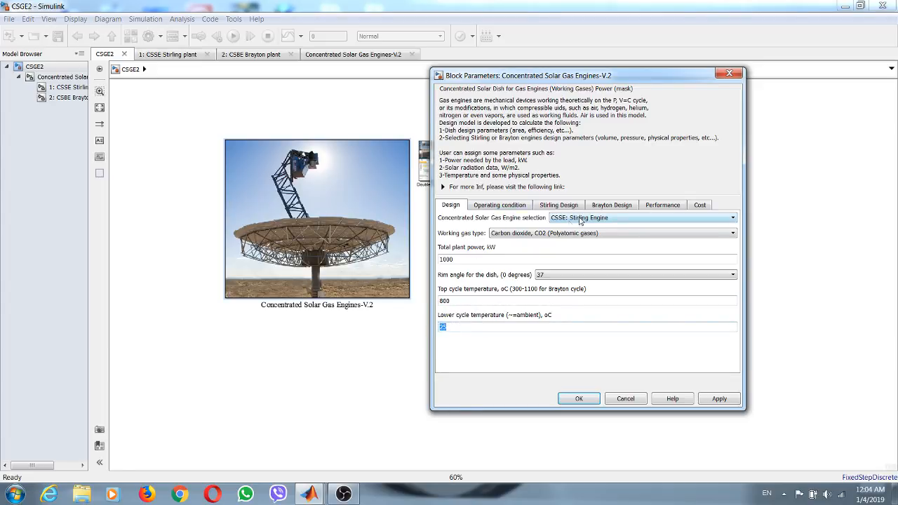
# - Review the operating conditions: operating hours, solar radiation, atmospheric pressure and ambient temperature
pyautogui.click(476, 204)
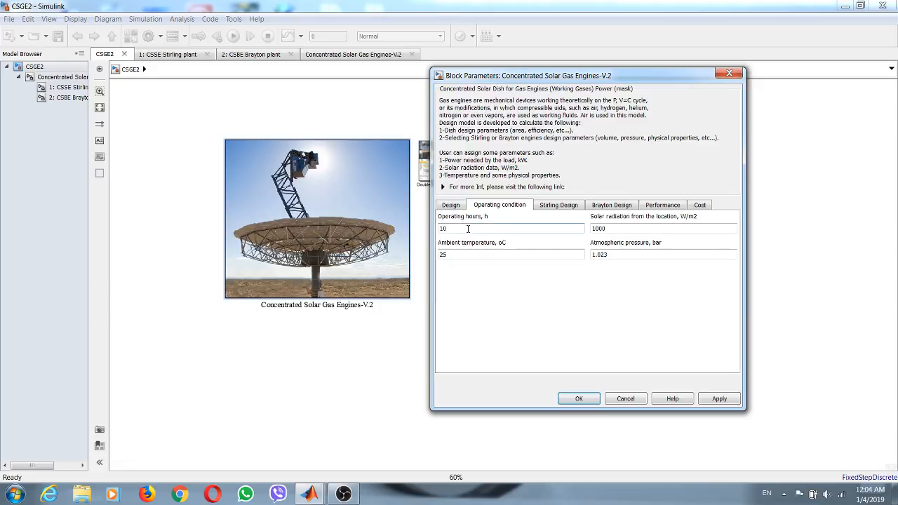
pyautogui.doubleClick(468, 229)
pyautogui.doubleClick(595, 230)
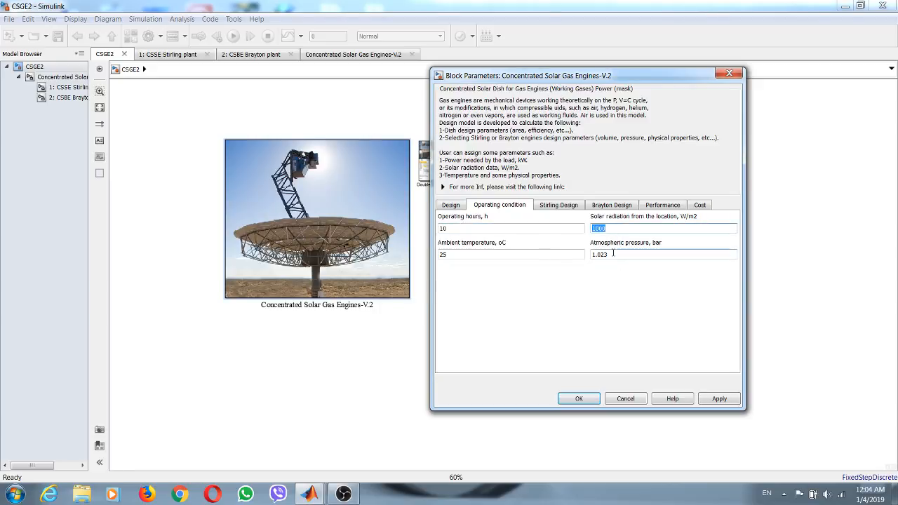
pyautogui.doubleClick(613, 254)
pyautogui.doubleClick(491, 254)
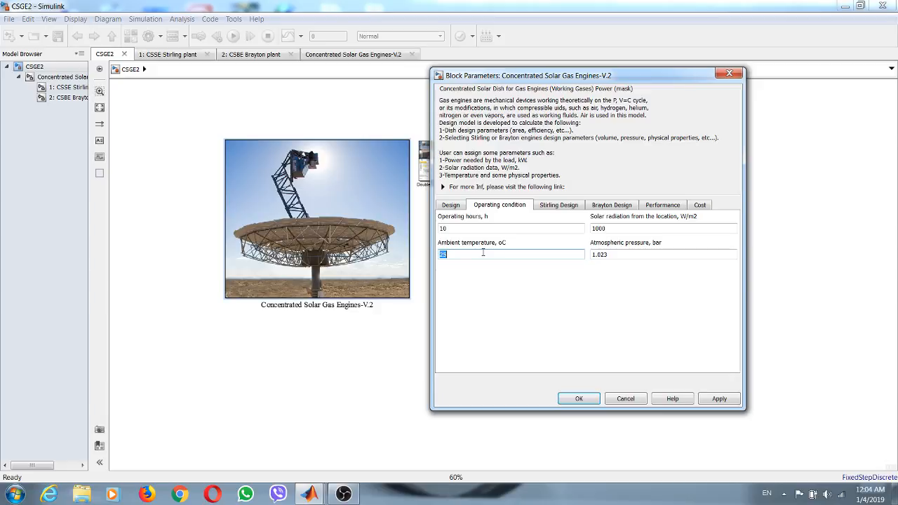
# - Compare the Stirling engine power with the total plant power, and review the piston diameter, number of cylinders and engine speed
pyautogui.click(556, 205)
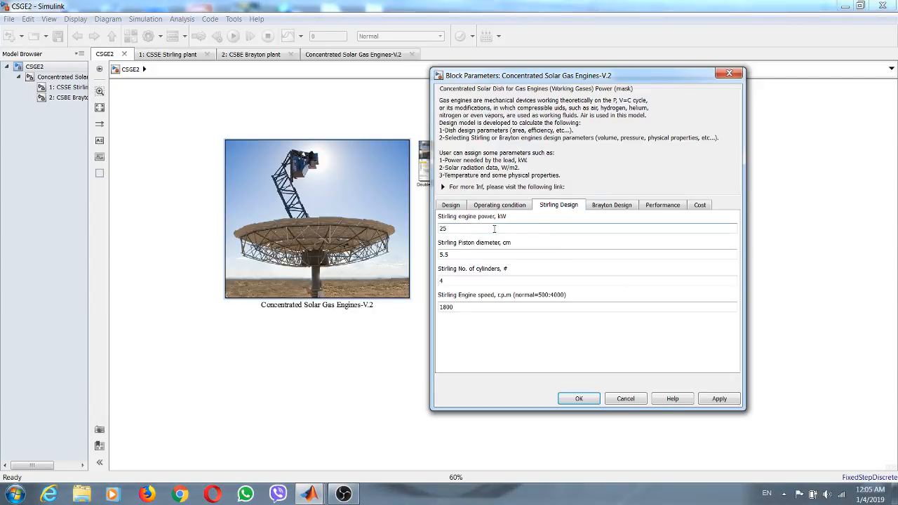
pyautogui.doubleClick(460, 228)
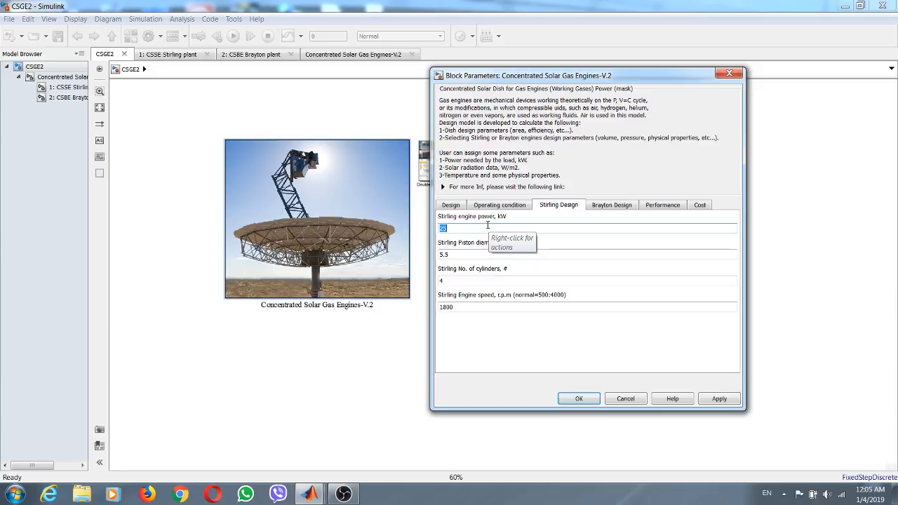
pyautogui.click(451, 205)
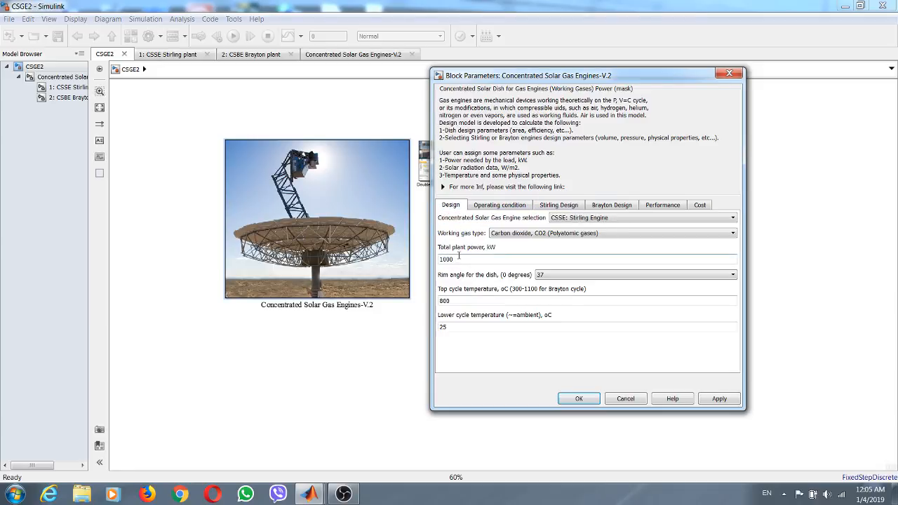
pyautogui.doubleClick(460, 258)
pyautogui.click(545, 205)
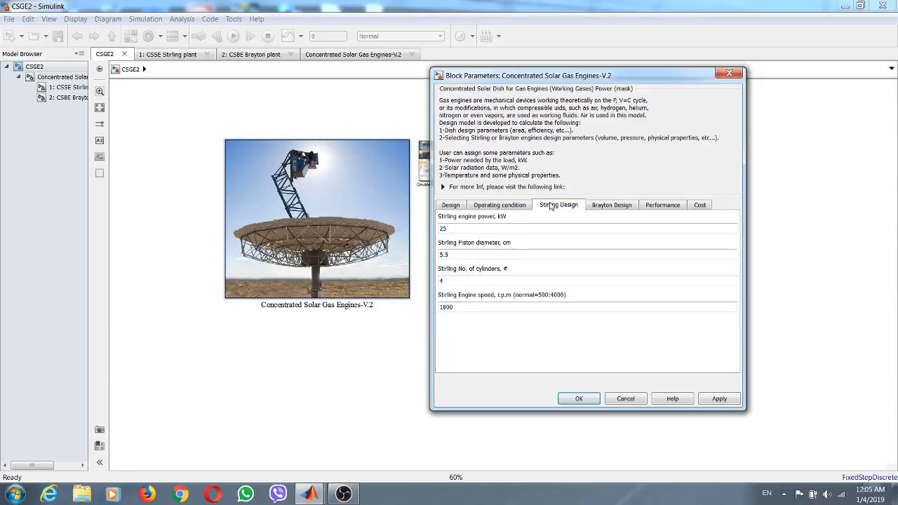
pyautogui.doubleClick(449, 228)
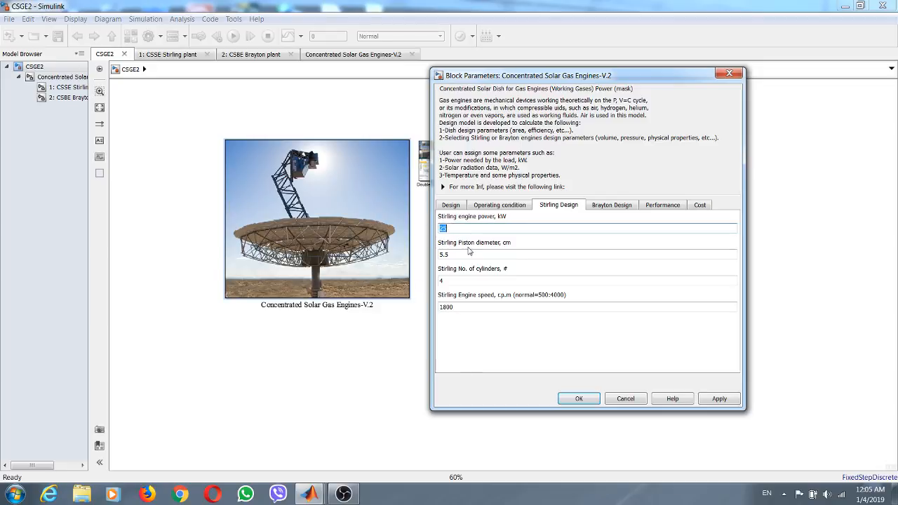
pyautogui.click(458, 256)
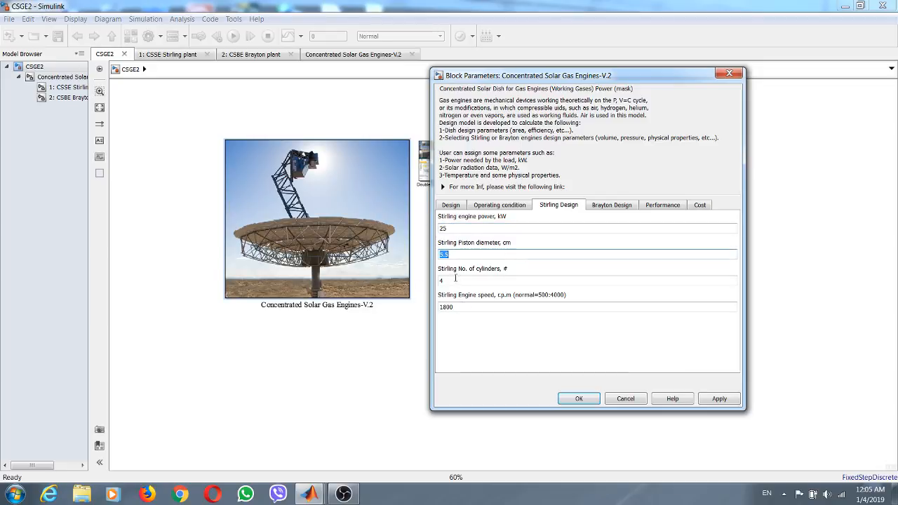
pyautogui.click(455, 278)
pyautogui.click(462, 308)
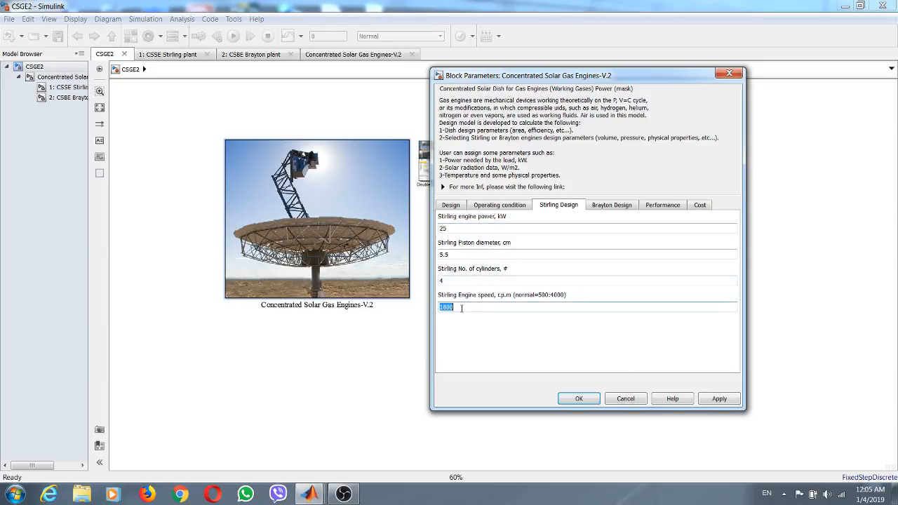
# - Set the Brayton engine power to 25 kW
pyautogui.click(611, 205)
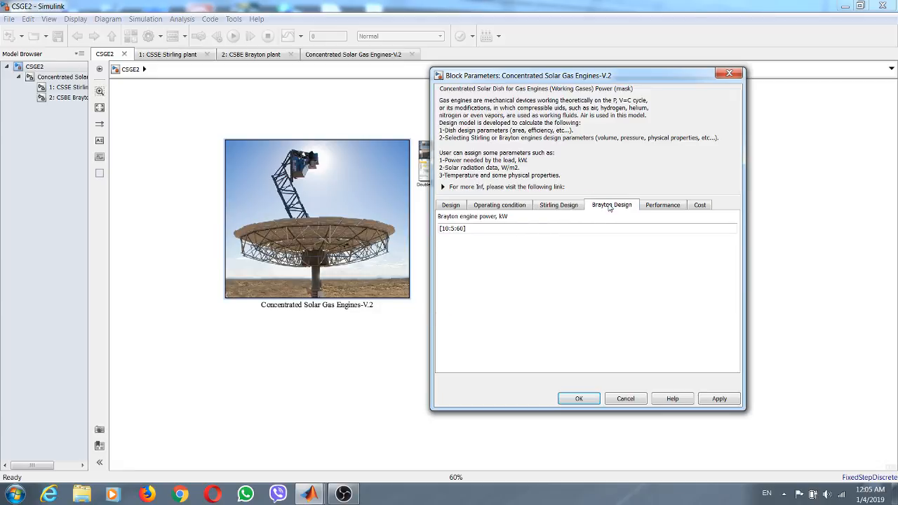
pyautogui.click(478, 229)
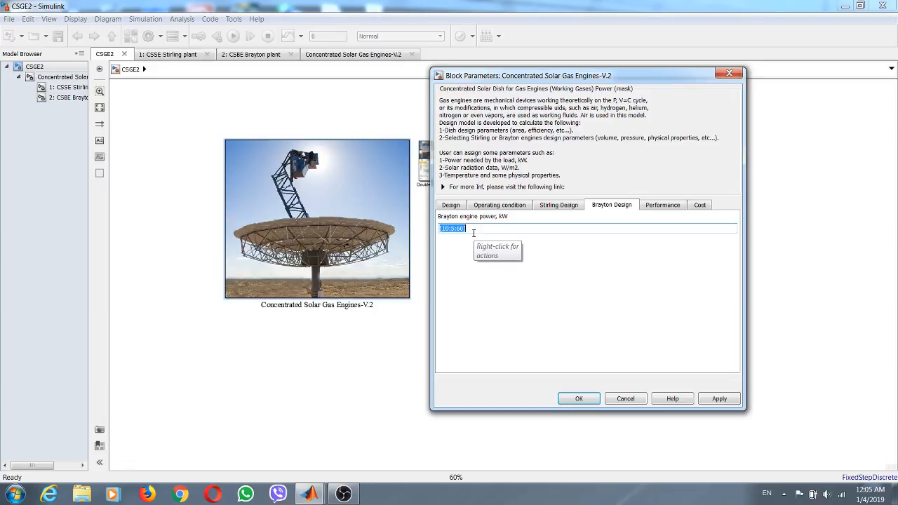
pyautogui.write('25')
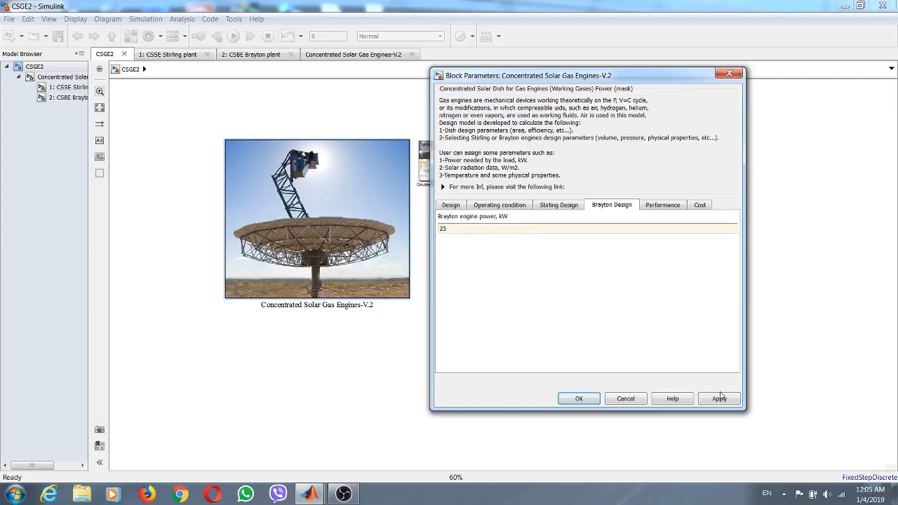
# - Review the generator efficiency among the performance parameters and set the receiver efficiency to 0.85
pyautogui.click(655, 208)
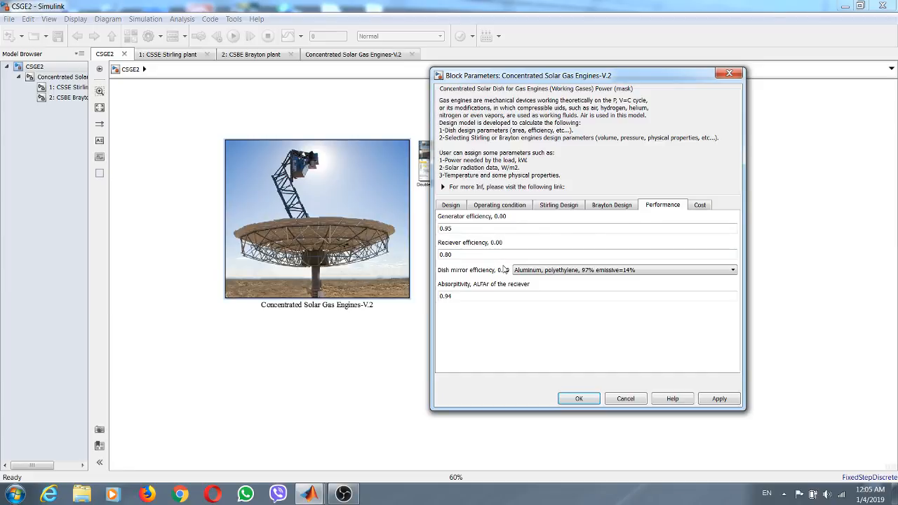
pyautogui.doubleClick(458, 228)
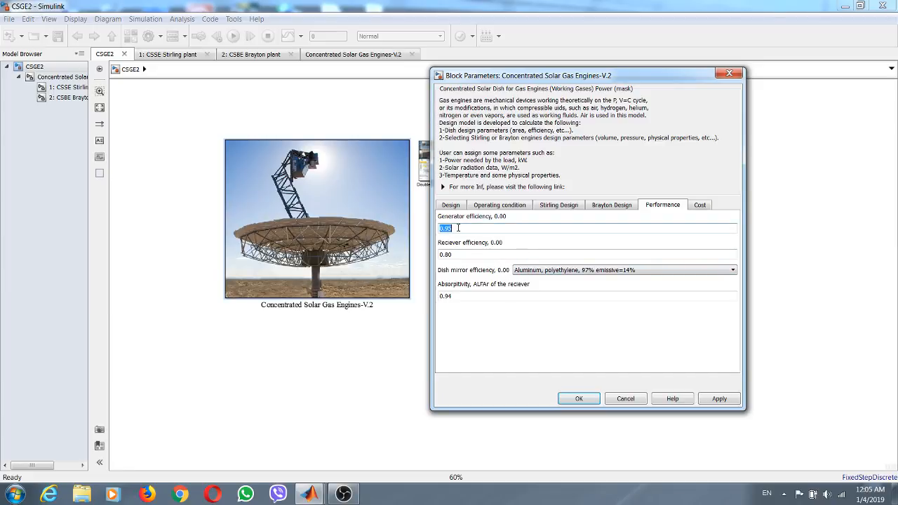
pyautogui.doubleClick(462, 254)
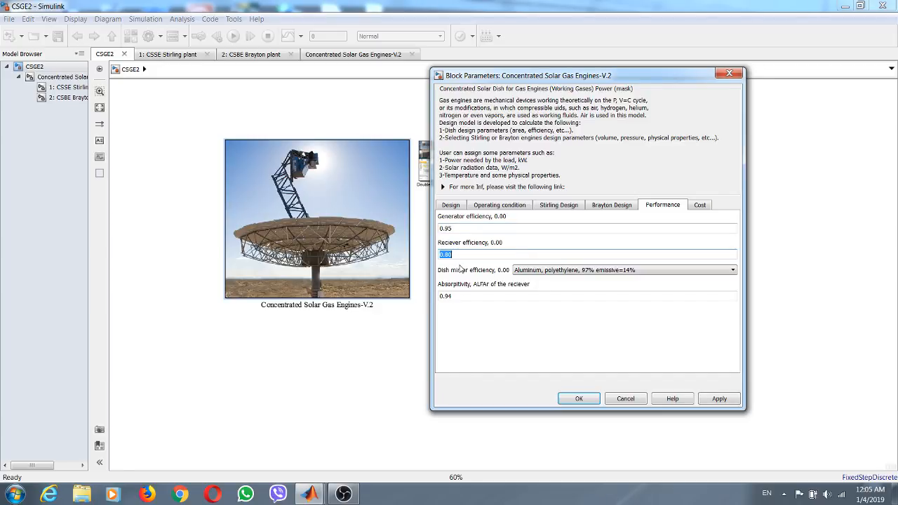
pyautogui.click(453, 254)
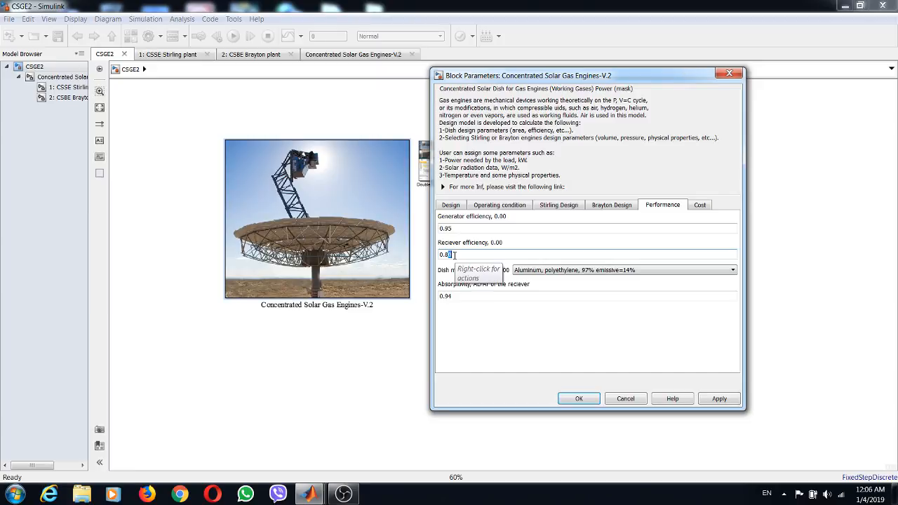
pyautogui.write('5')
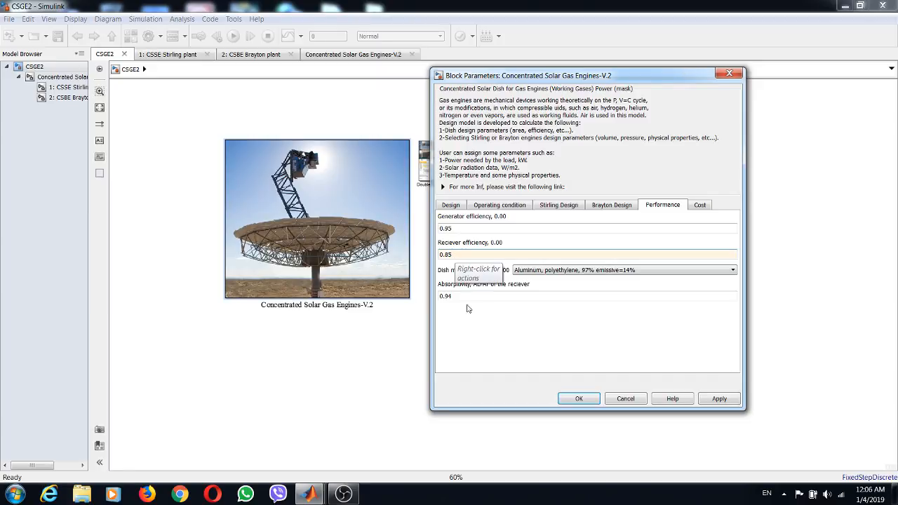
# - Review the available dish mirror efficiency options and the receiver's absorptivity among the performance parameters
pyautogui.click(551, 272)
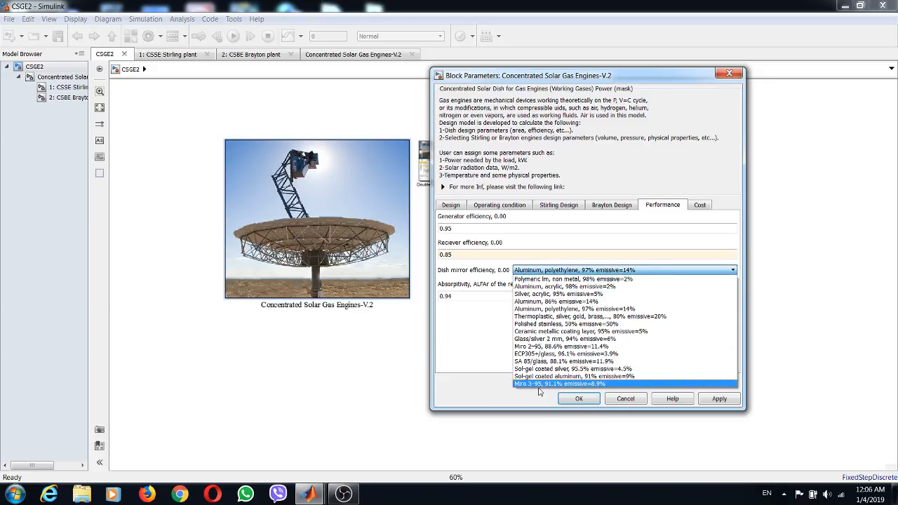
pyautogui.click(476, 337)
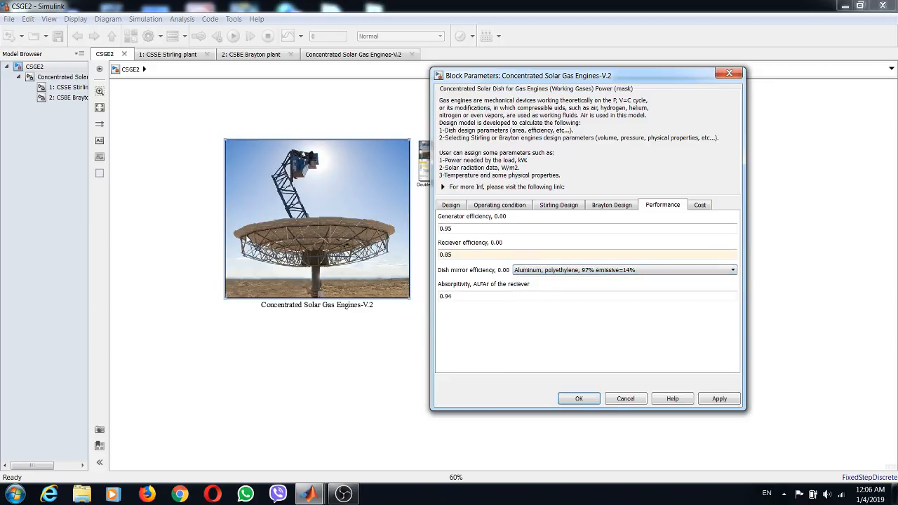
pyautogui.doubleClick(462, 295)
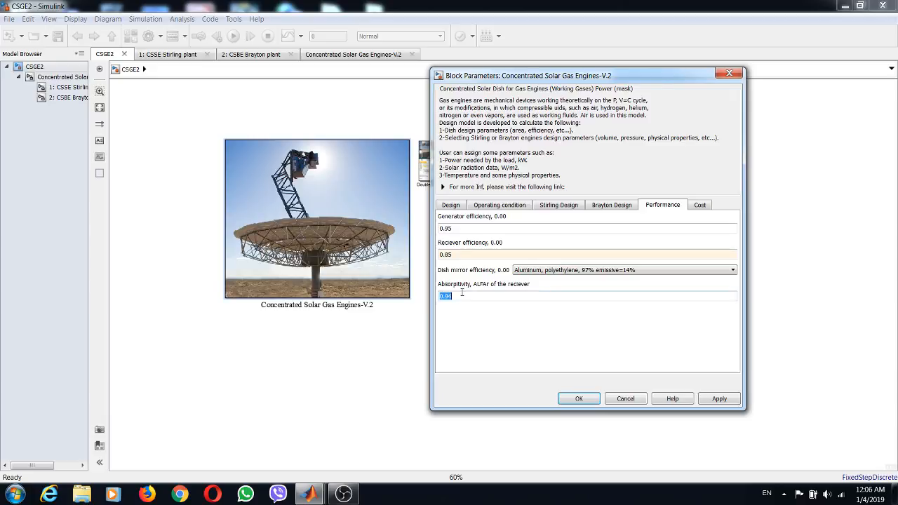
# - Review the dish, receiver, engine, site, indirect and OM costs, and apply the block parameters
pyautogui.click(698, 206)
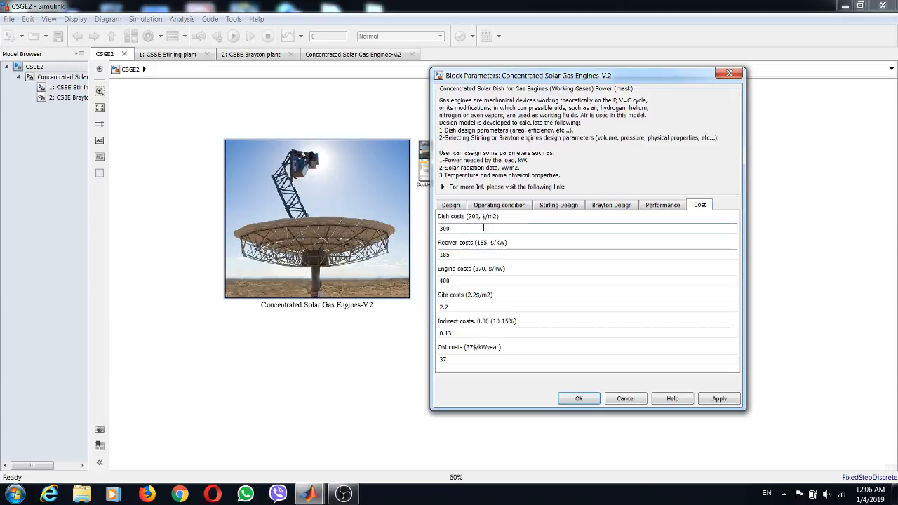
pyautogui.click(717, 398)
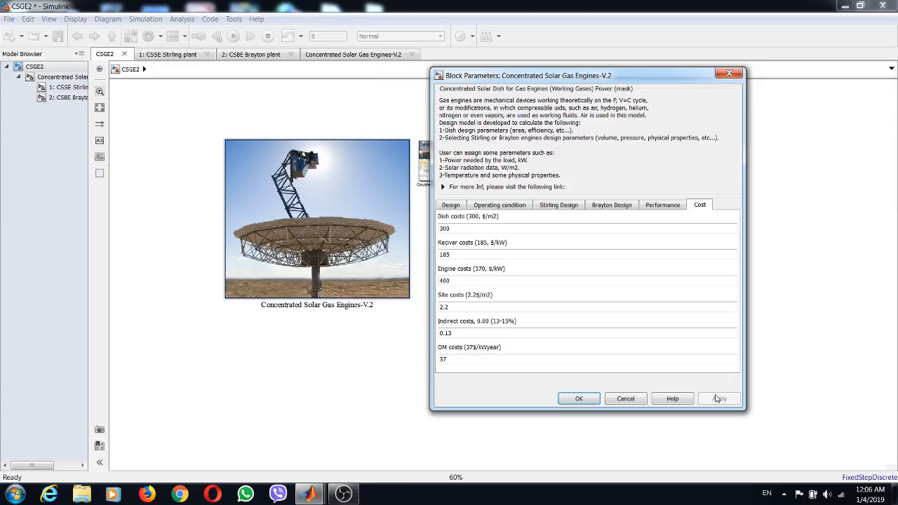
pyautogui.click(578, 398)
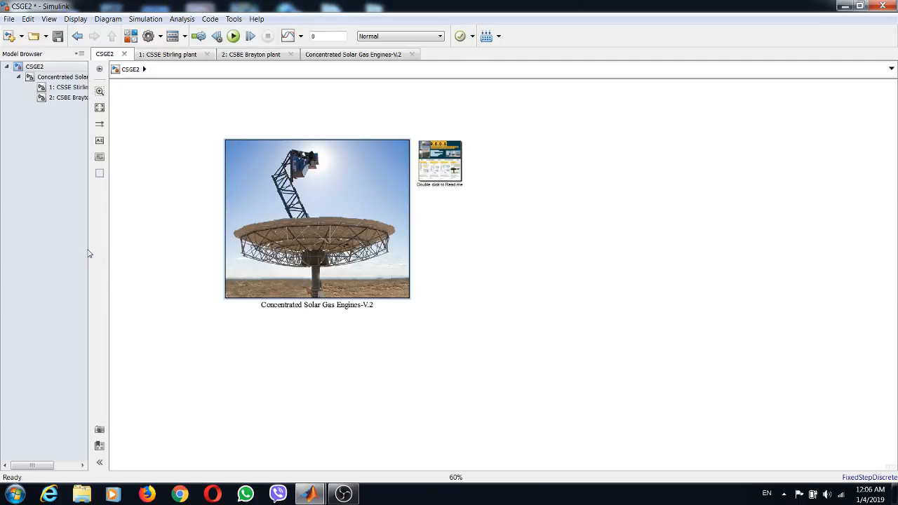
# - Widen the model browser and open the CSSE Stirling plant subsystem with its whole diagram fitted to view
pyautogui.moveTo(90, 249); pyautogui.dragTo(144, 249)
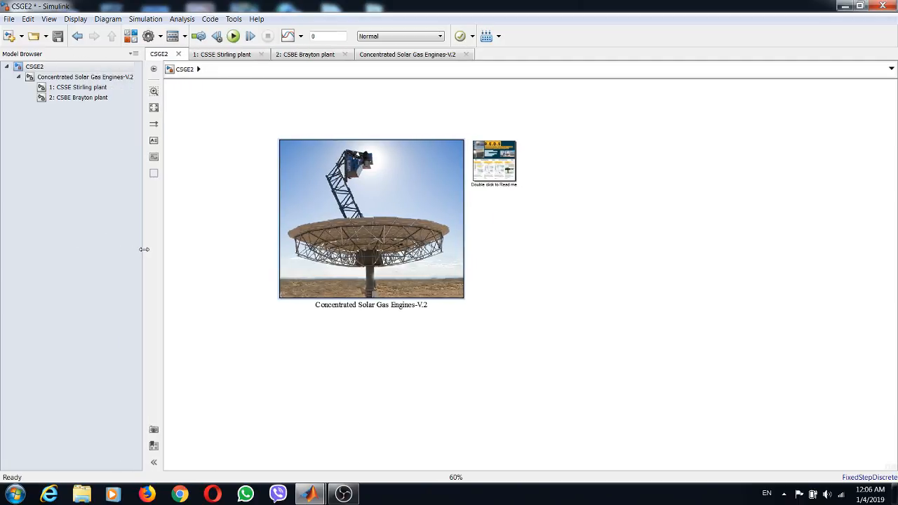
pyautogui.click(77, 88)
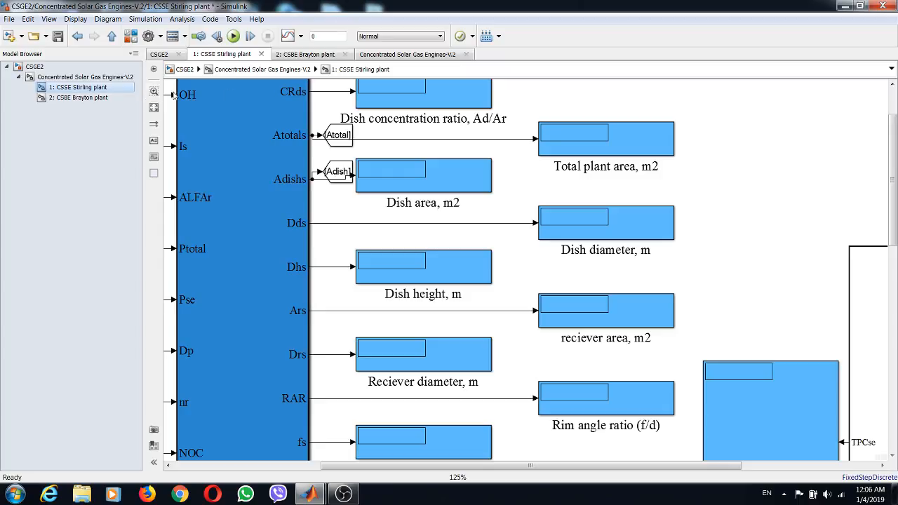
pyautogui.click(153, 107)
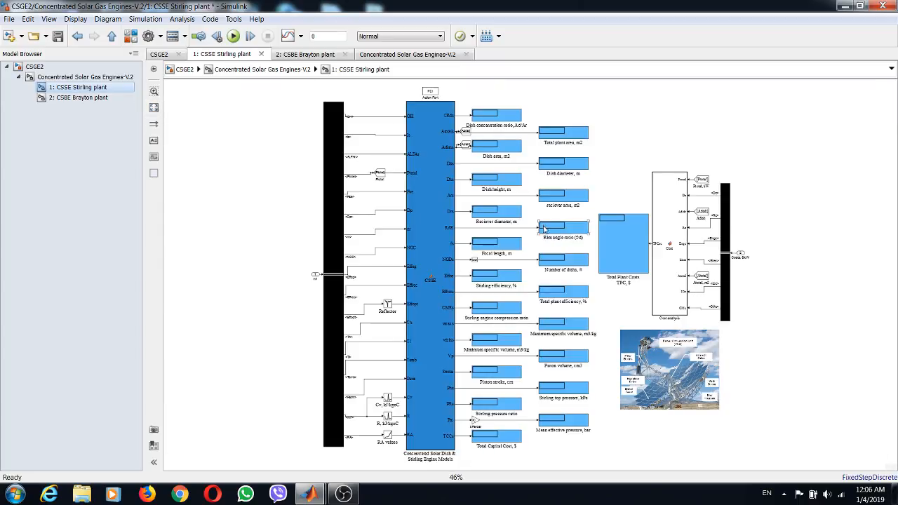
# - Examine the Stirling plant's output displays, the cost analysis block and the labelled picture of the dish components
pyautogui.scroll(3, 560, 129)
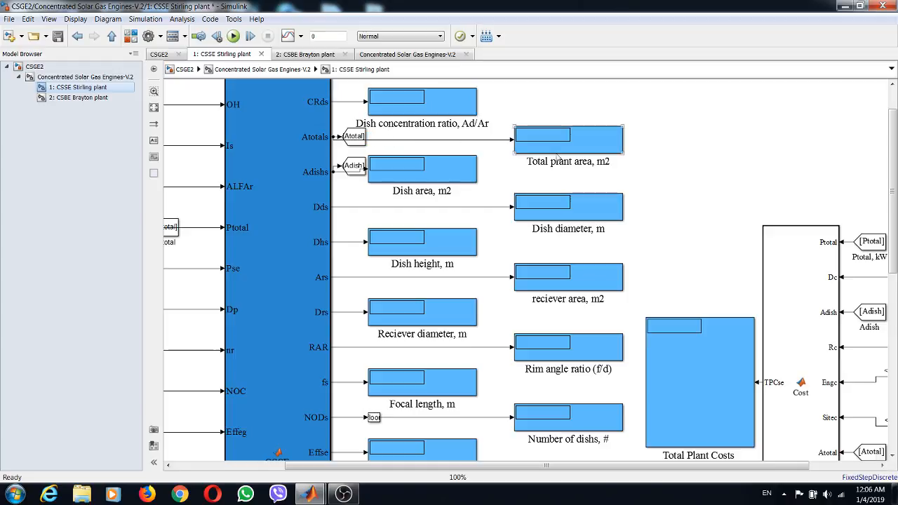
pyautogui.moveTo(893, 185); pyautogui.dragTo(895, 369)
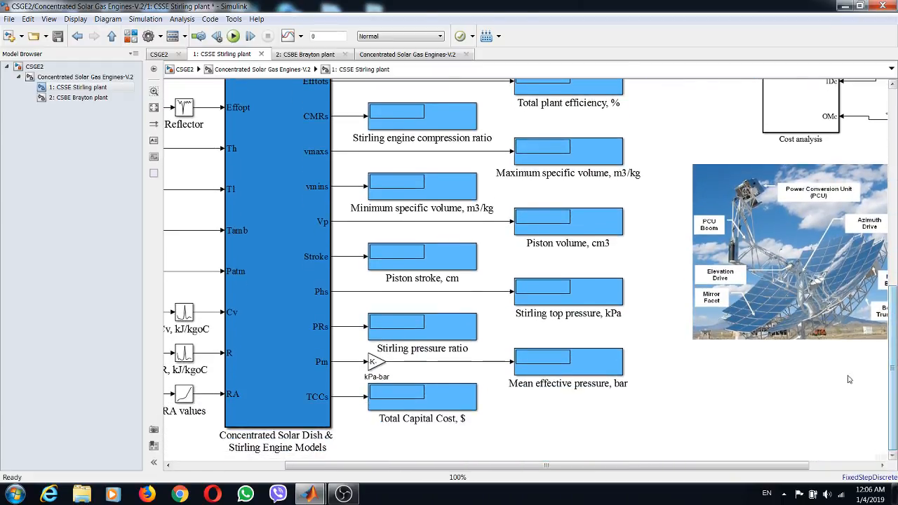
pyautogui.moveTo(725, 467); pyautogui.dragTo(842, 463)
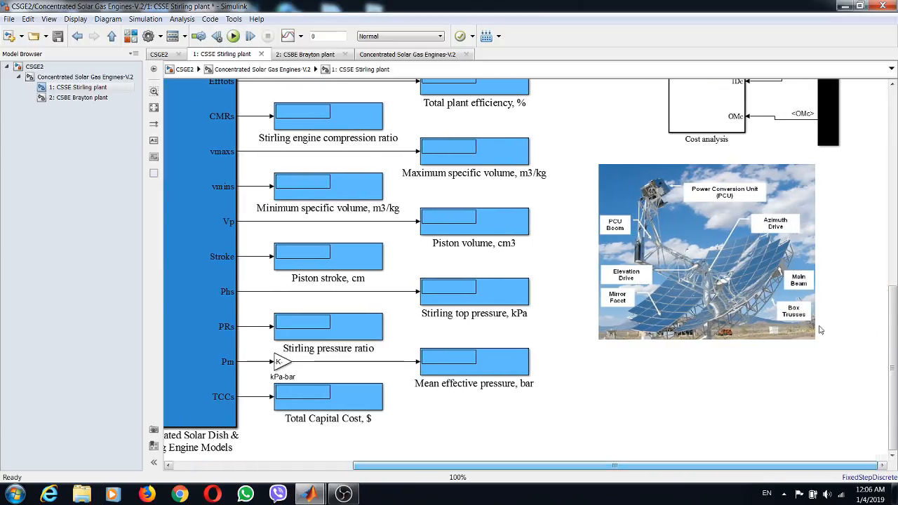
pyautogui.scroll(3, 805, 262)
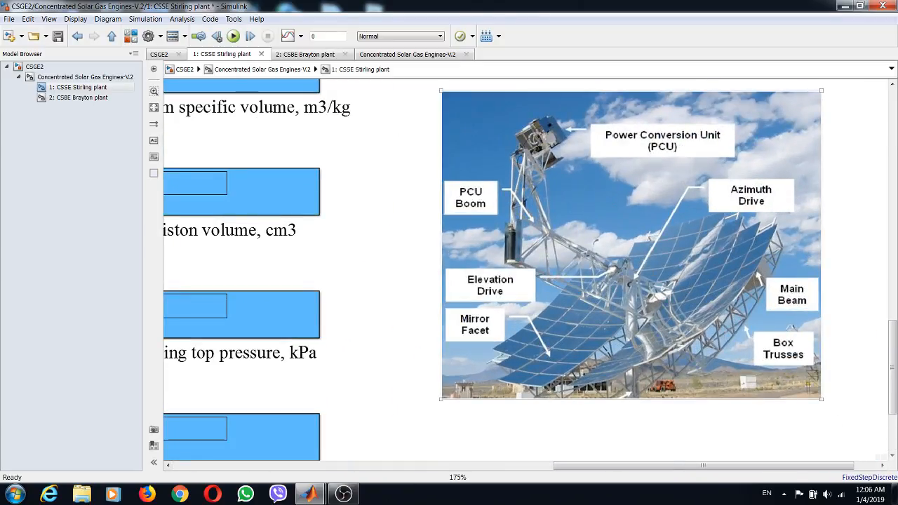
pyautogui.scroll(-2, 596, 261)
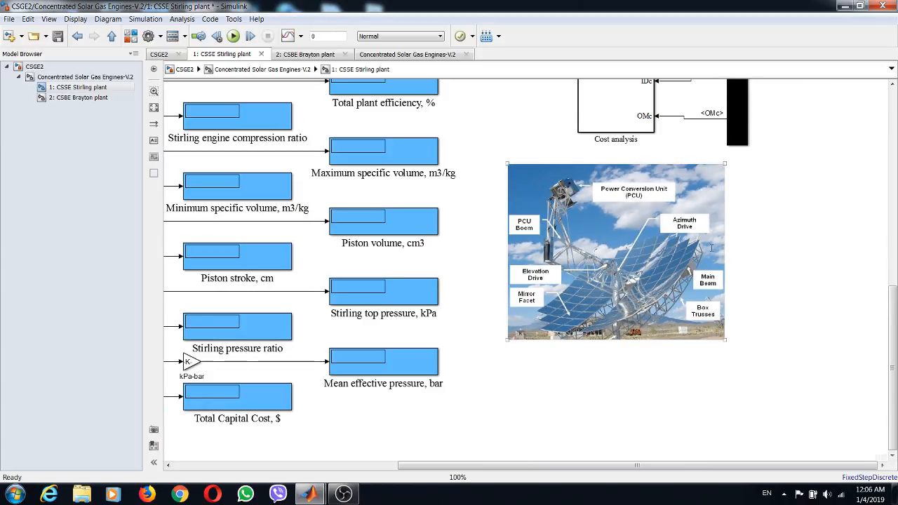
pyautogui.scroll(3, 403, 293)
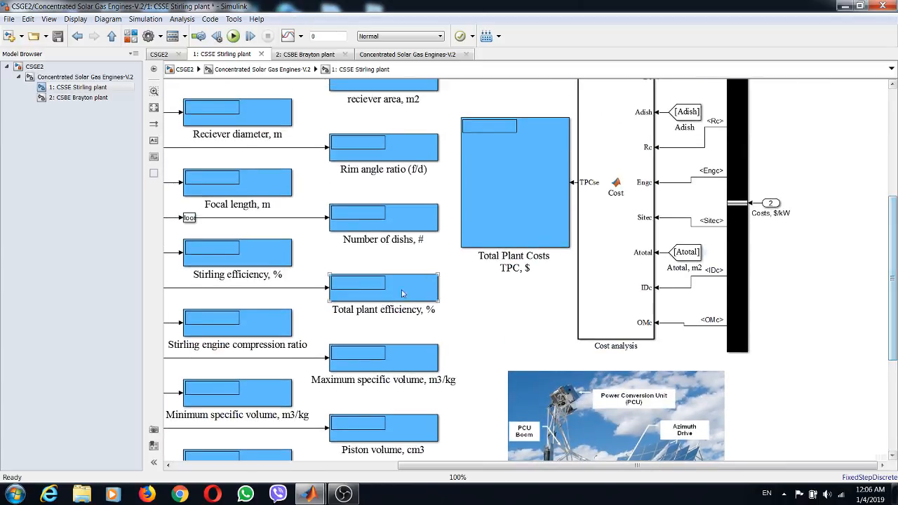
# - View the CSBE Brayton plant subsystem and return to the top level of the CSGE2 model
pyautogui.click(77, 98)
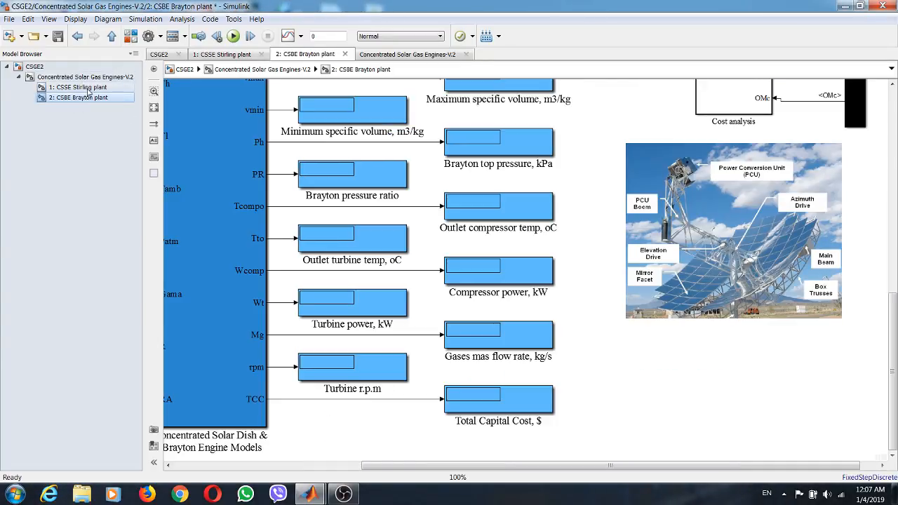
pyautogui.click(77, 87)
pyautogui.click(84, 77)
pyautogui.click(42, 67)
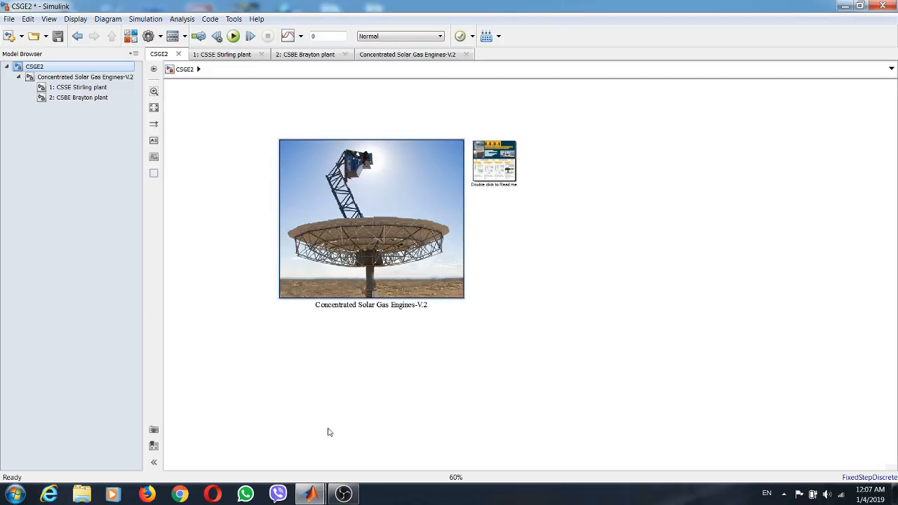
# - Switch to the MATLAB main window, open the ROerd.slx model and maximize its window
pyautogui.moveTo(308, 494)
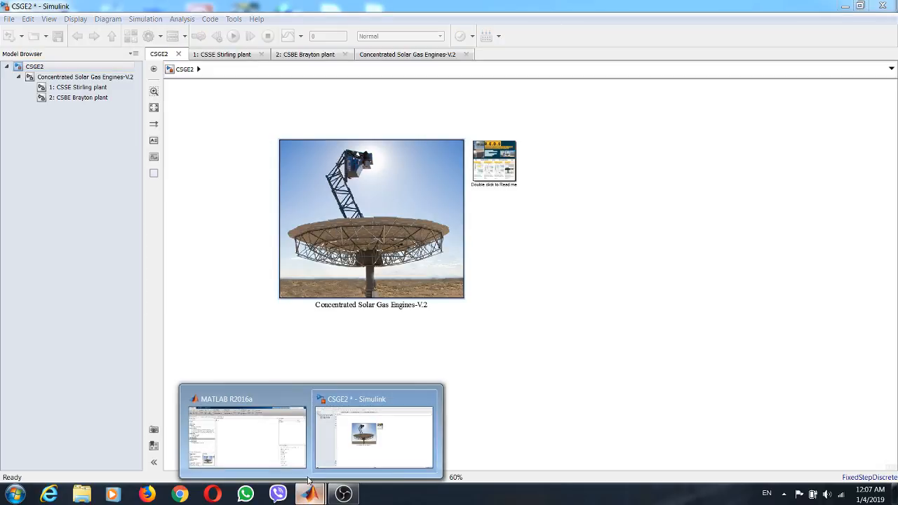
pyautogui.click(266, 433)
pyautogui.click(52, 274)
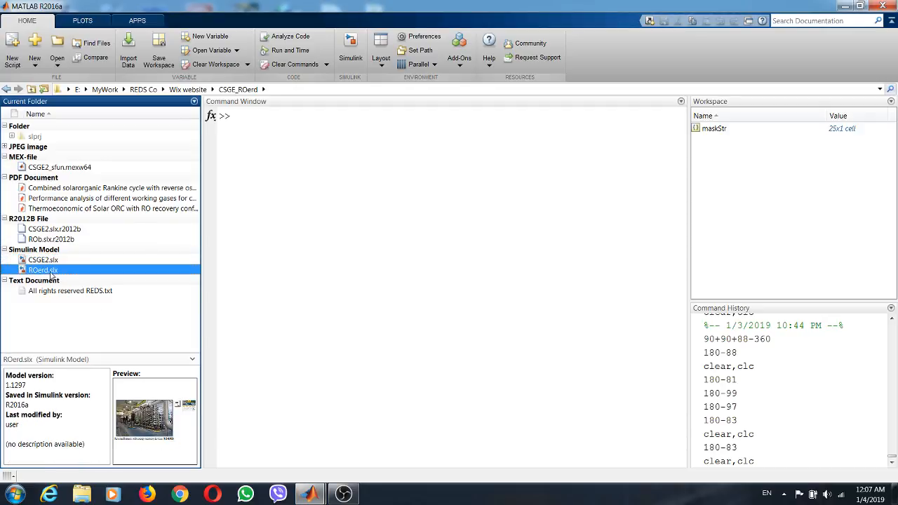
pyautogui.doubleClick(49, 272)
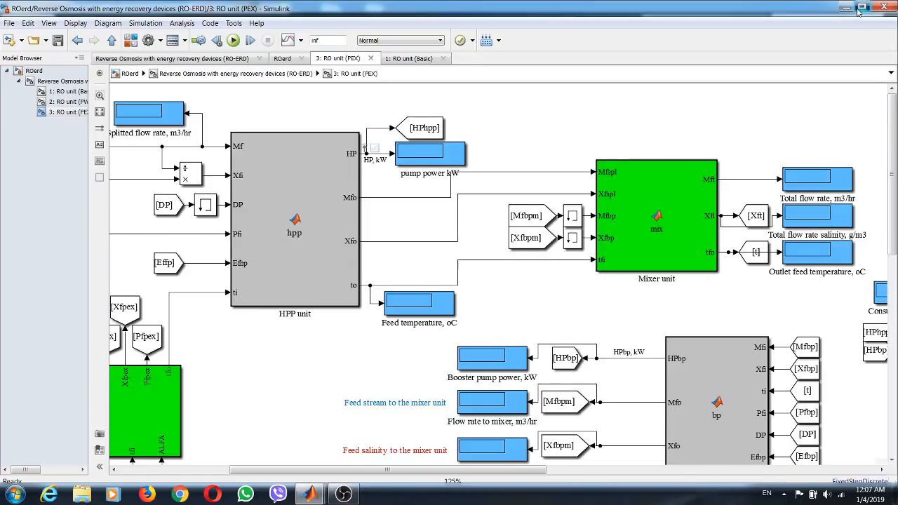
pyautogui.click(862, 7)
# - View the whole RO-ERD subsystem, return to the top level of the ROerd model and widen the model browser
pyautogui.click(62, 77)
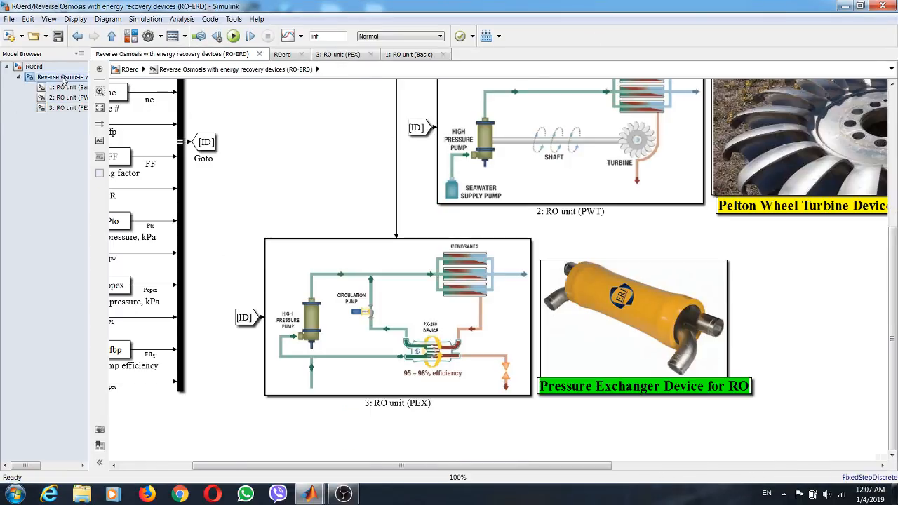
pyautogui.click(99, 108)
pyautogui.click(35, 66)
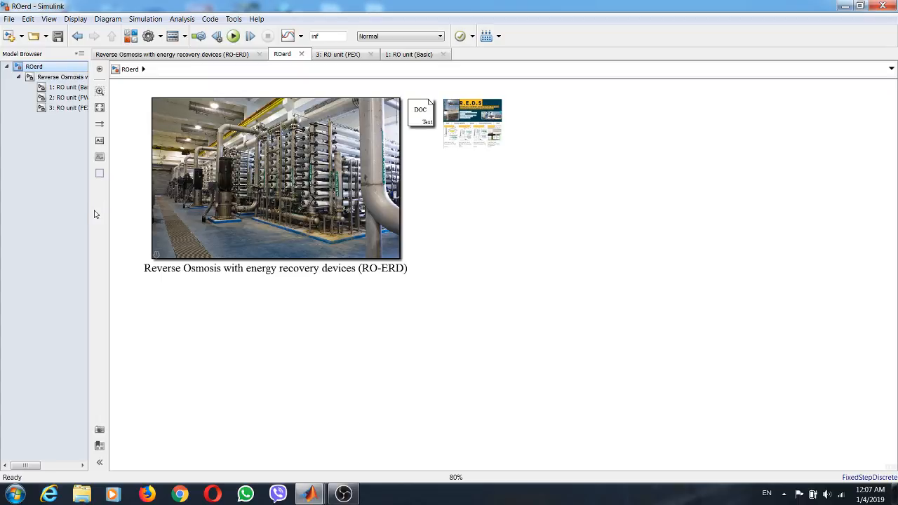
pyautogui.moveTo(89, 214); pyautogui.dragTo(151, 216)
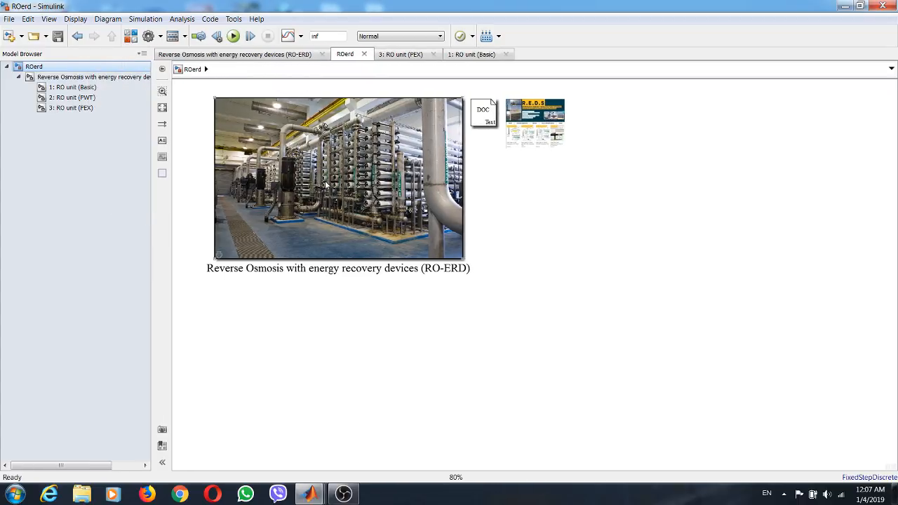
# - Open the Reverse Osmosis with energy recovery devices block's parameters and set the RO plant type to RO Basic Configuration
pyautogui.doubleClick(326, 184)
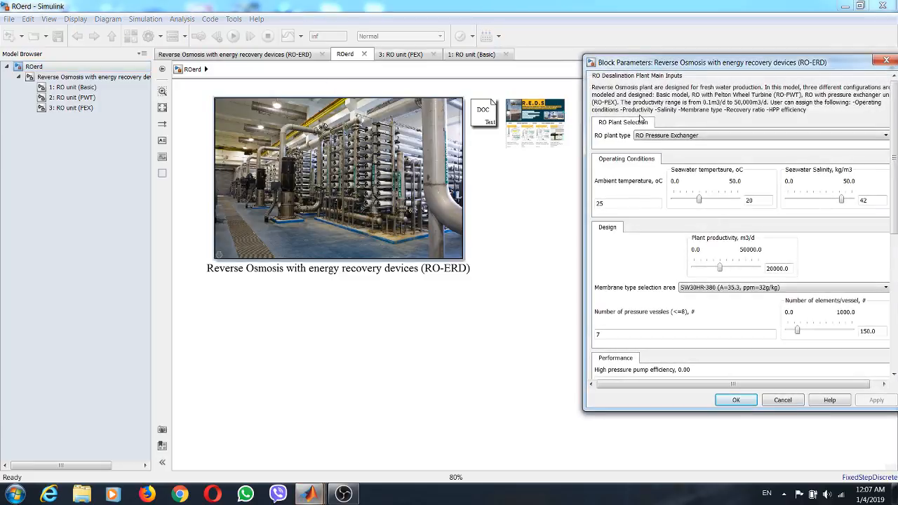
pyautogui.moveTo(683, 63); pyautogui.dragTo(477, 50)
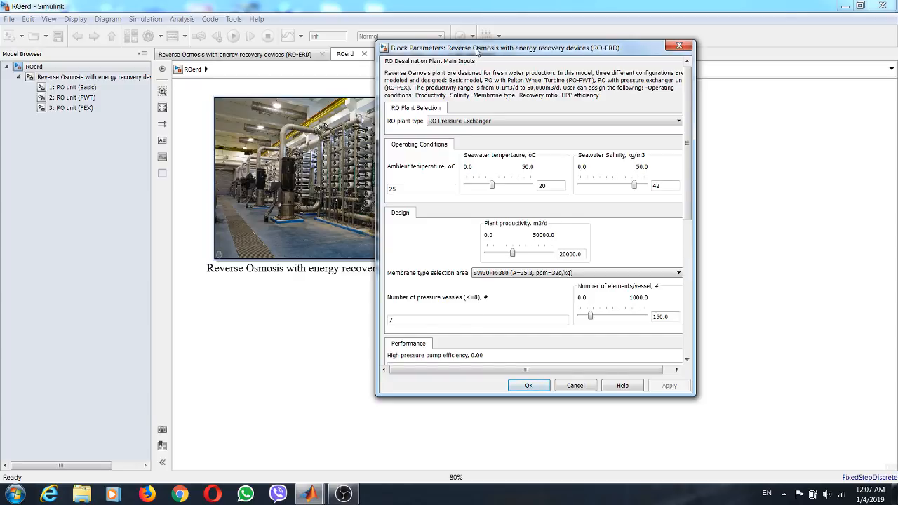
pyautogui.click(485, 122)
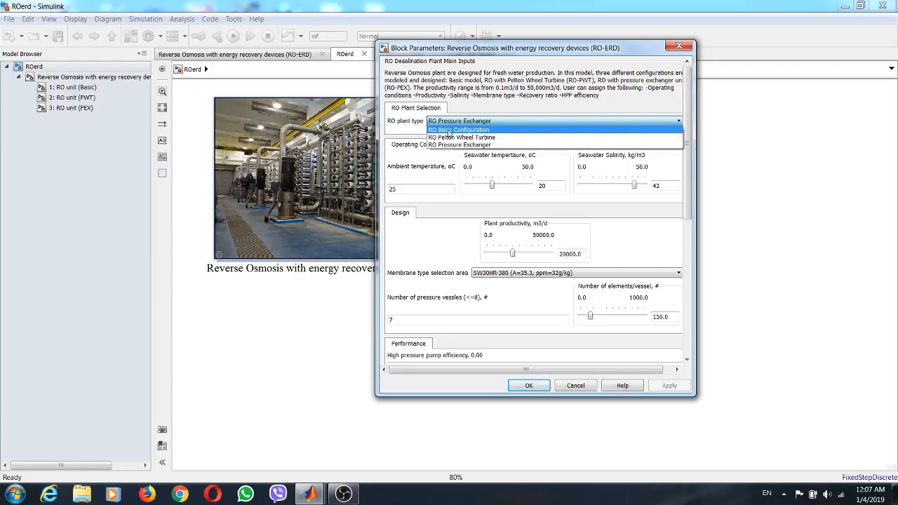
pyautogui.click(446, 132)
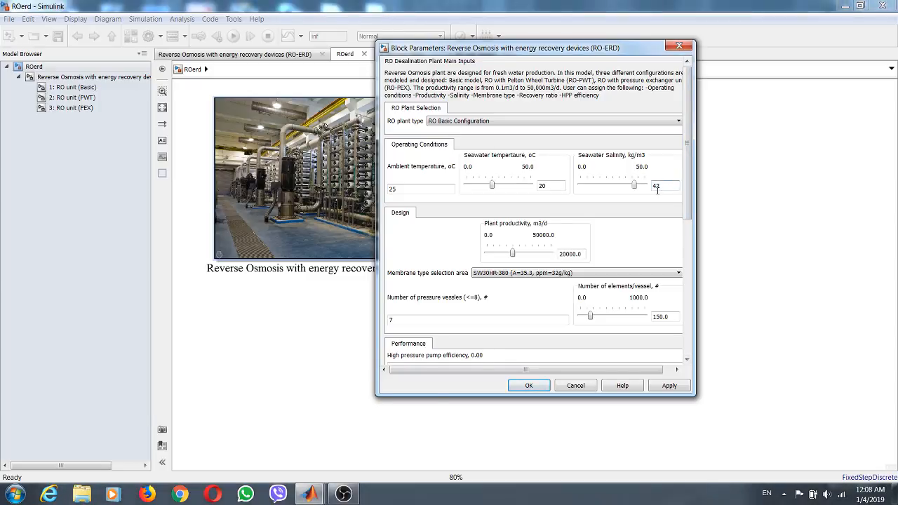
# - Review the ambient and seawater temperatures among the operating conditions and widen the parameter dialog
pyautogui.doubleClick(393, 189)
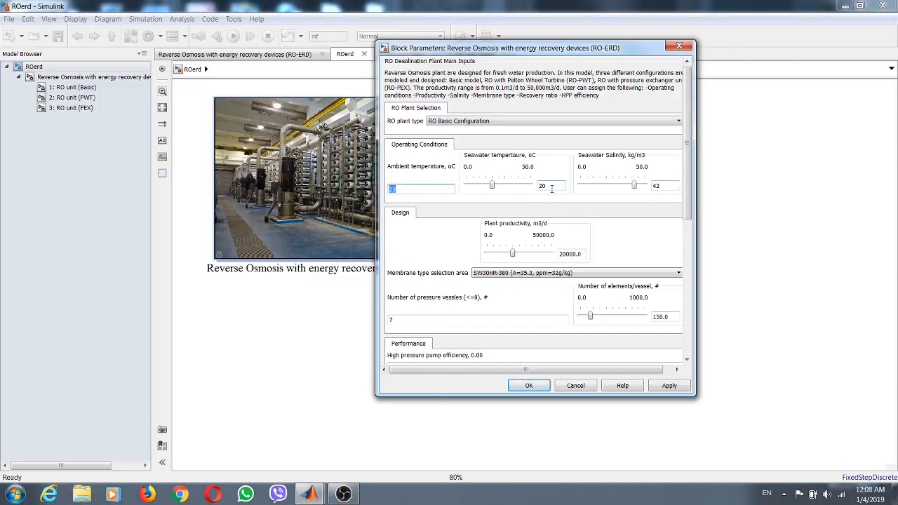
pyautogui.doubleClick(550, 185)
pyautogui.moveTo(694, 210); pyautogui.dragTo(712, 210)
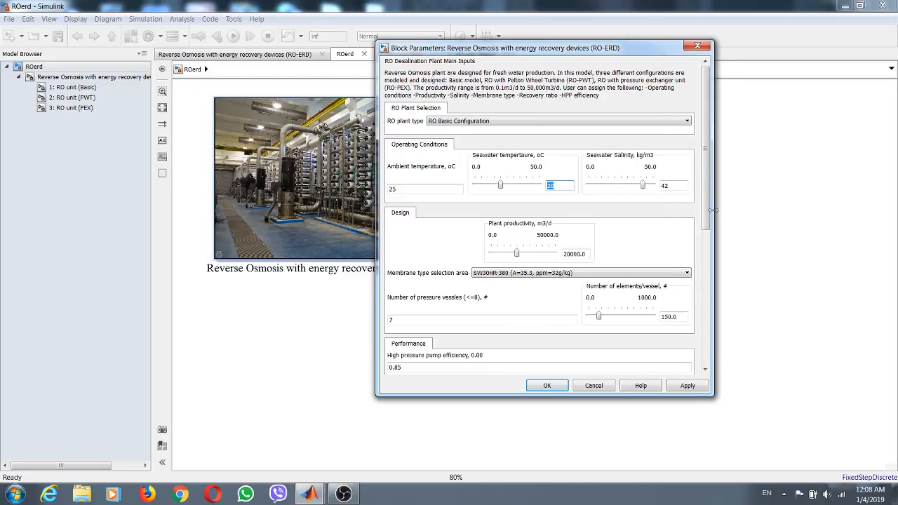
# - Set the plant productivity to 3500 m3/d and the number of elements per vessel to 42
pyautogui.doubleClick(585, 253)
pyautogui.write('3500')
pyautogui.doubleClick(674, 317)
pyautogui.write('4')
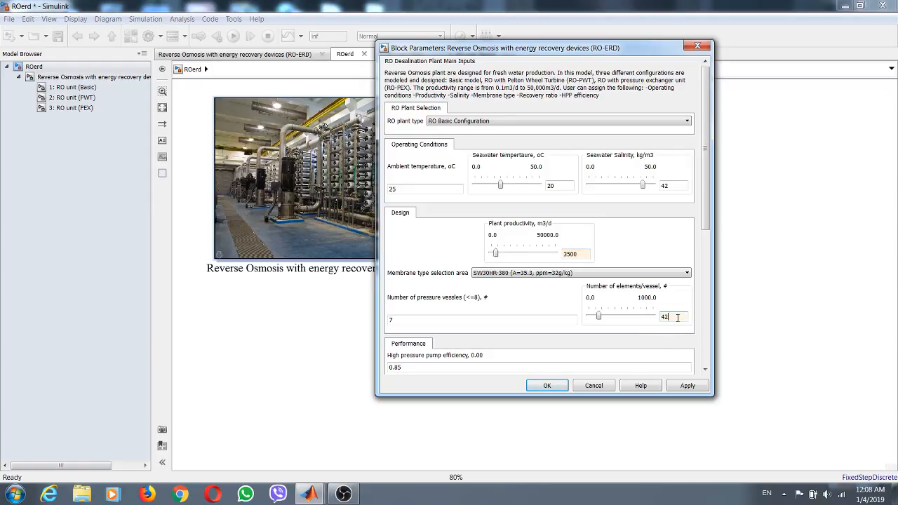
pyautogui.write('2')
# - Review the number of pressure vessels, the high pressure pump efficiency and the recovery ratio
pyautogui.moveTo(706, 224); pyautogui.dragTo(705, 284)
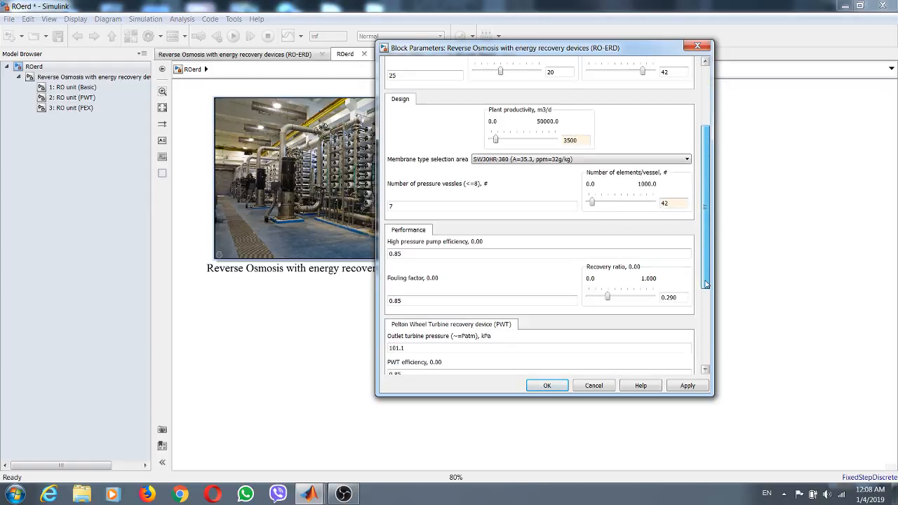
pyautogui.doubleClick(449, 205)
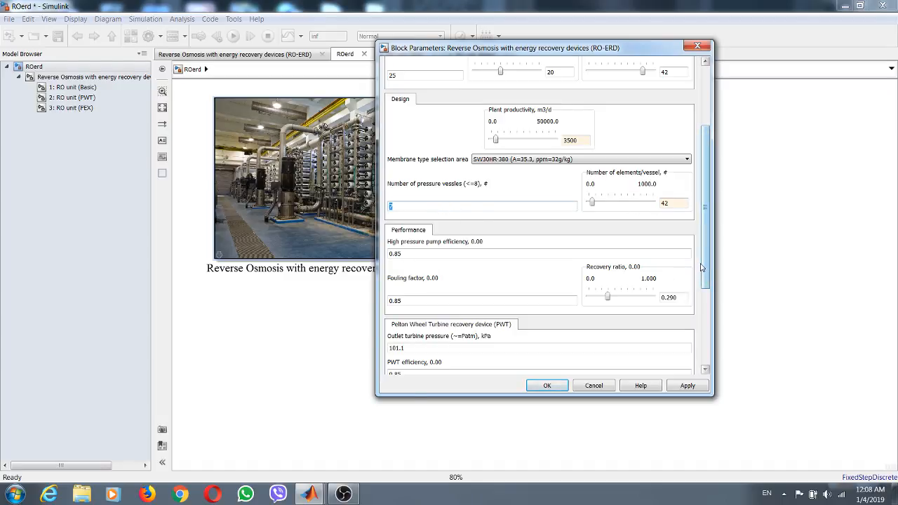
pyautogui.moveTo(709, 271); pyautogui.dragTo(709, 281)
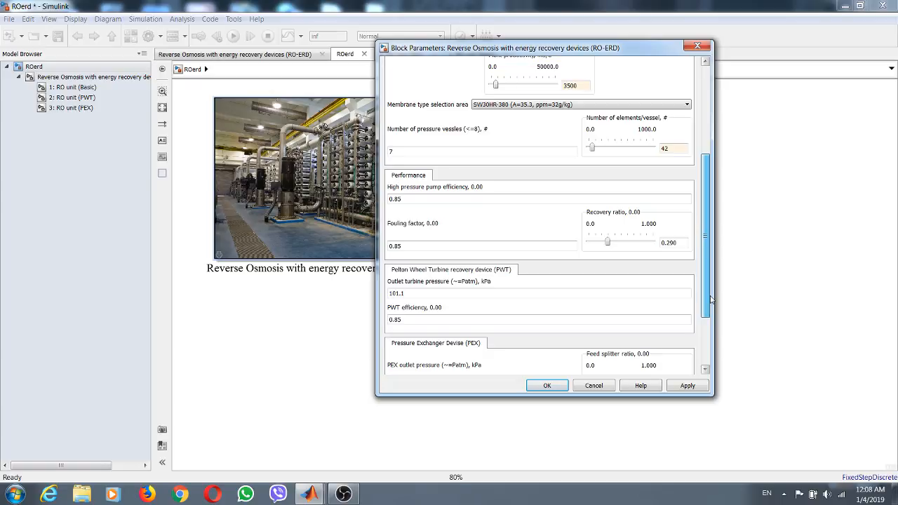
pyautogui.doubleClick(482, 196)
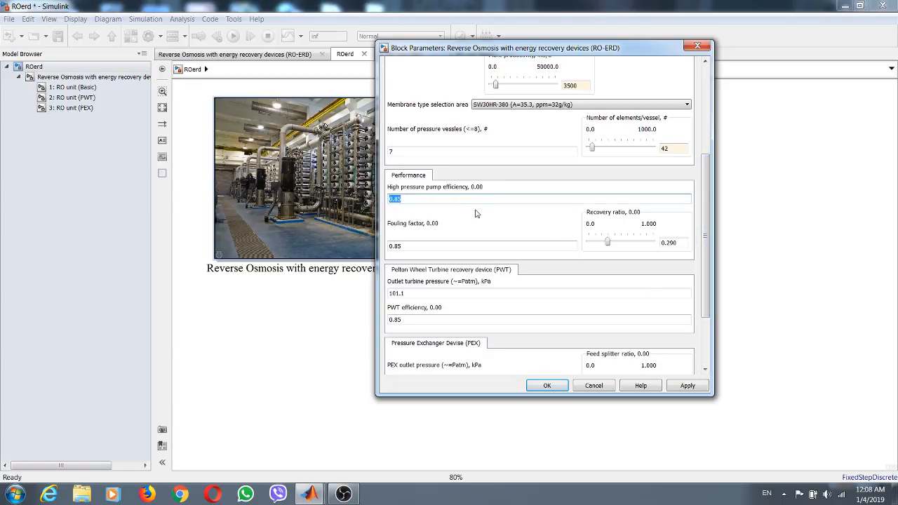
pyautogui.doubleClick(681, 244)
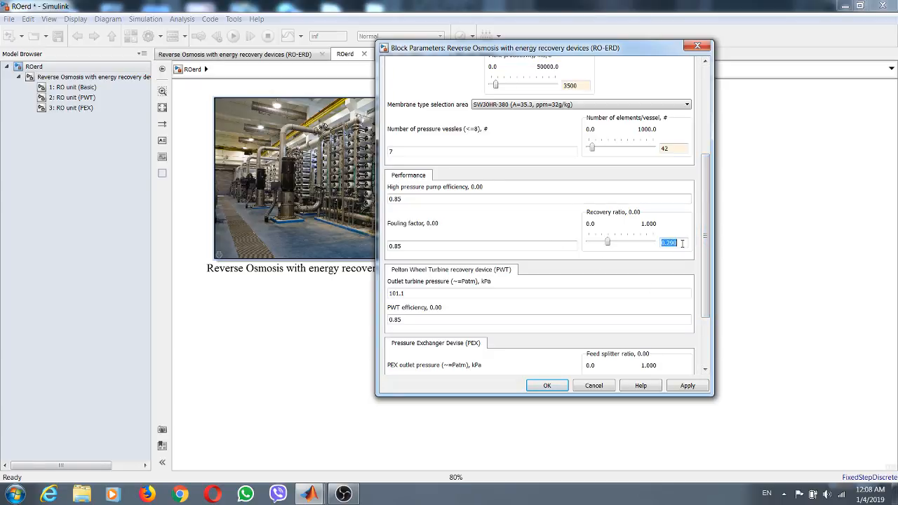
# - Set the recovery ratio to 0.3 in the RO-ERD block parameters, look over the PWT and PEX values, and accept the parameters
pyautogui.click(671, 243)
pyautogui.moveTo(668, 242); pyautogui.dragTo(678, 243)
pyautogui.write('3')
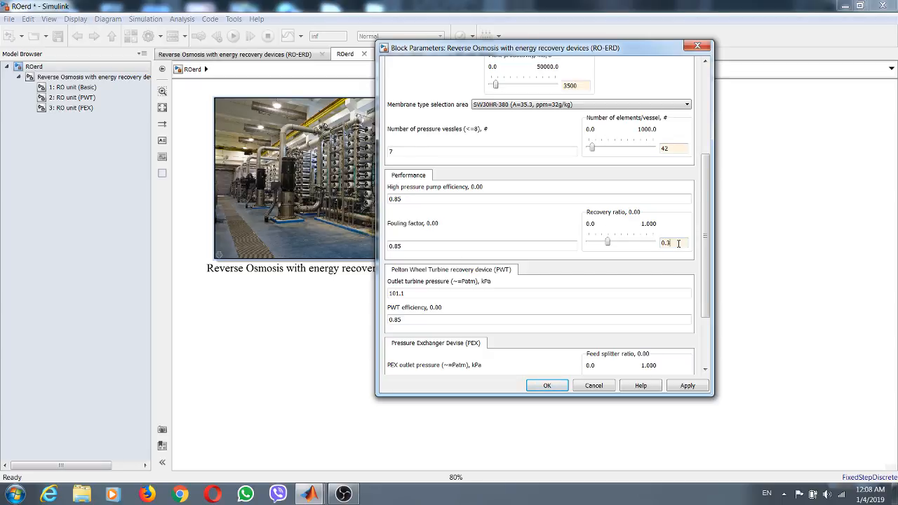
pyautogui.click(512, 246)
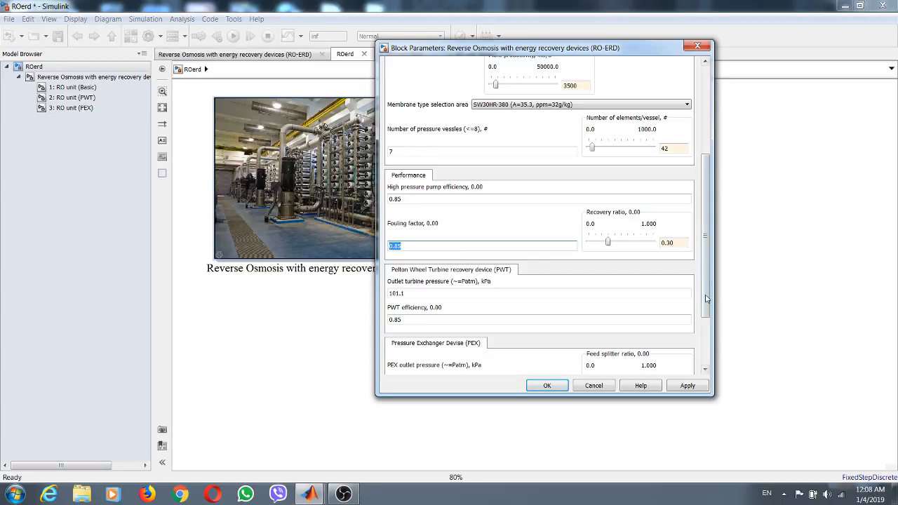
pyautogui.moveTo(707, 292); pyautogui.dragTo(709, 337)
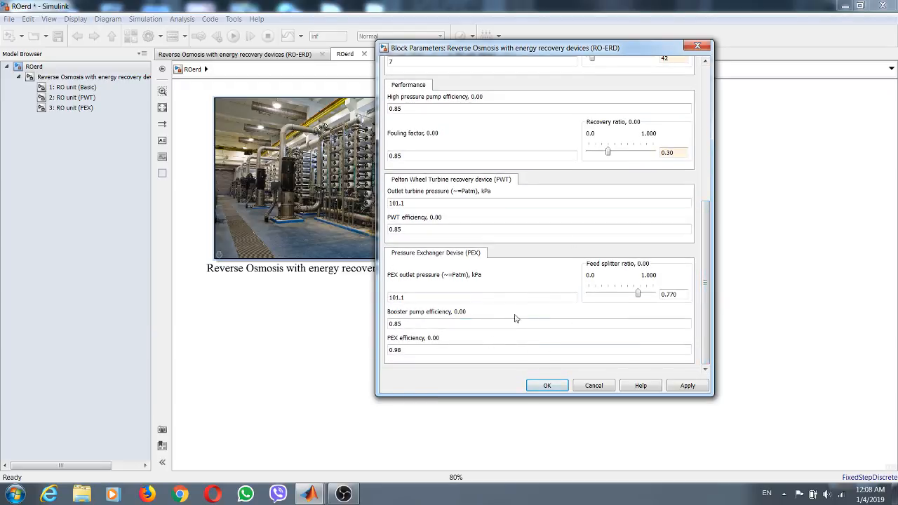
pyautogui.click(688, 385)
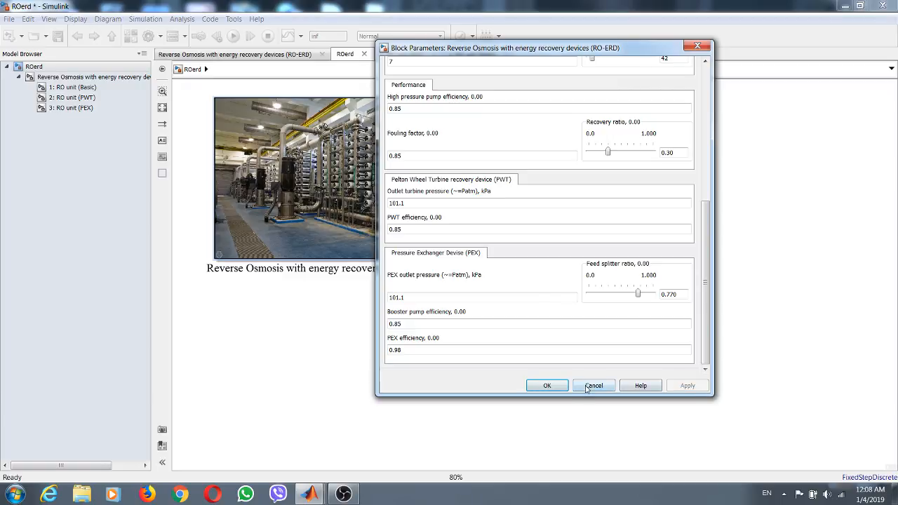
pyautogui.click(547, 385)
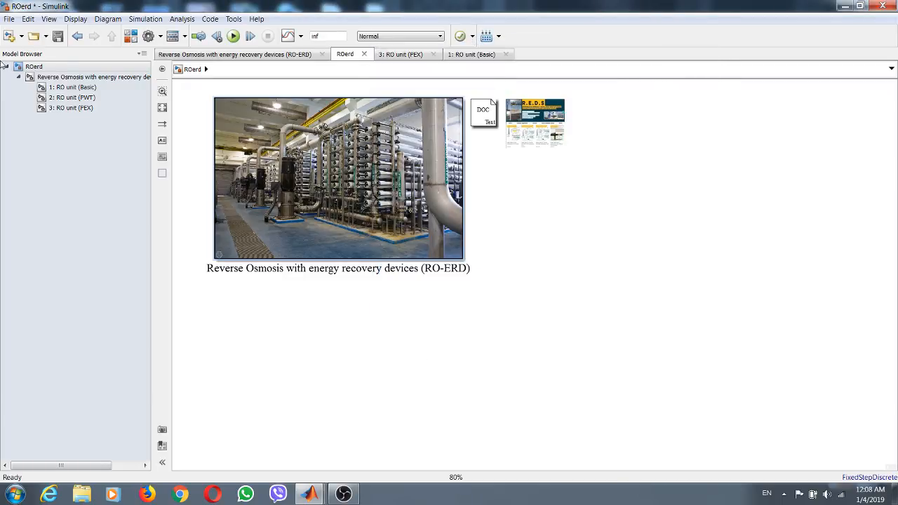
# - Examine the RO unit (Basic) subsystem and the Pelton wheel turbine and pressure exchanger unit diagrams in the RO-ERD subsystem
pyautogui.click(68, 88)
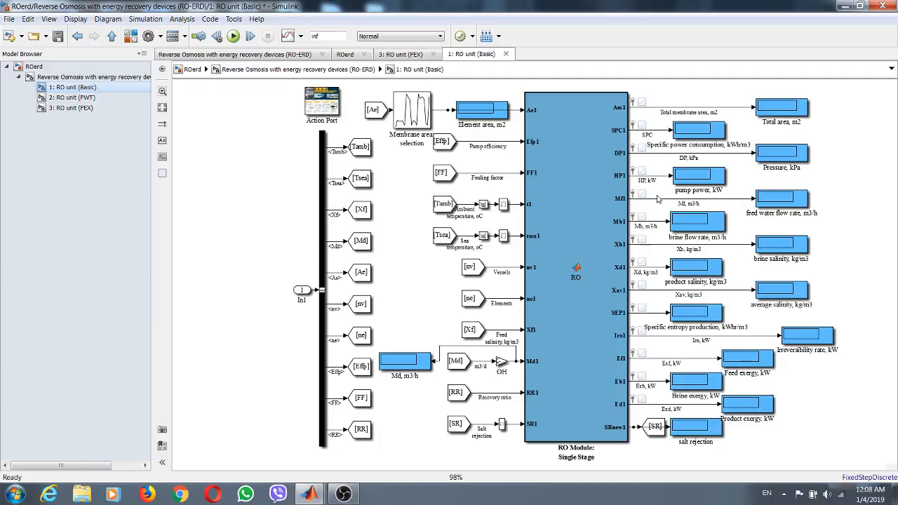
pyautogui.click(83, 77)
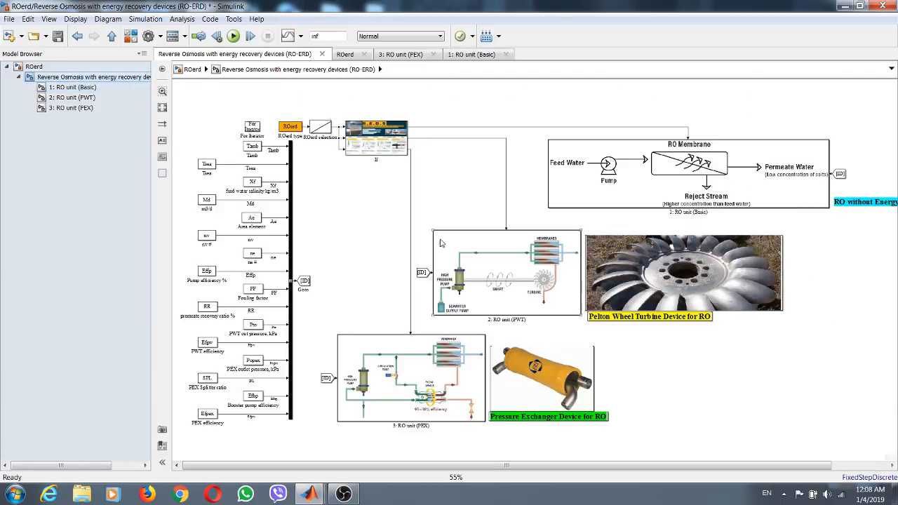
pyautogui.scroll(5, 530, 293)
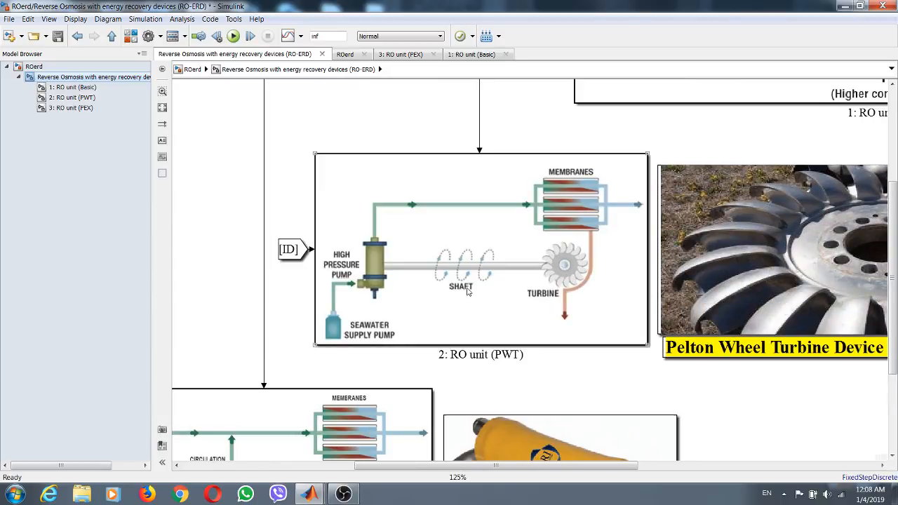
pyautogui.scroll(-4, 469, 291)
pyautogui.scroll(-1, 694, 409)
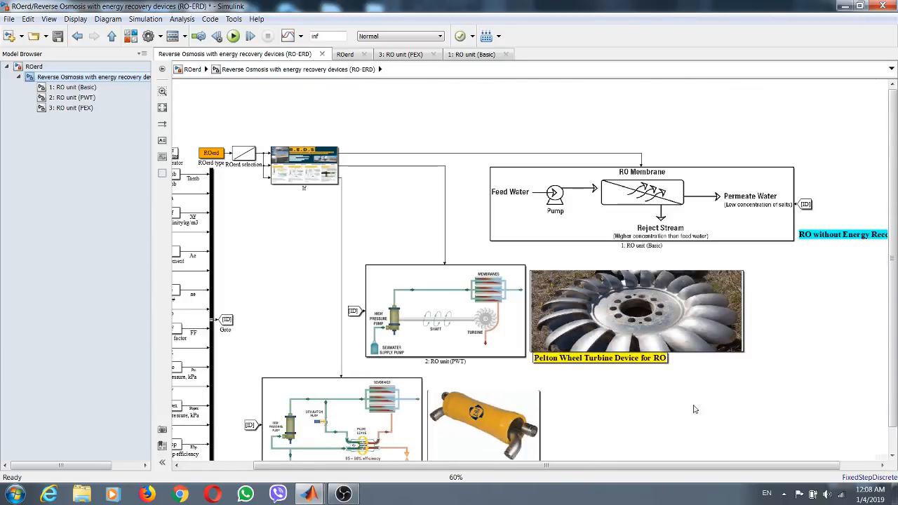
pyautogui.scroll(-1, 687, 386)
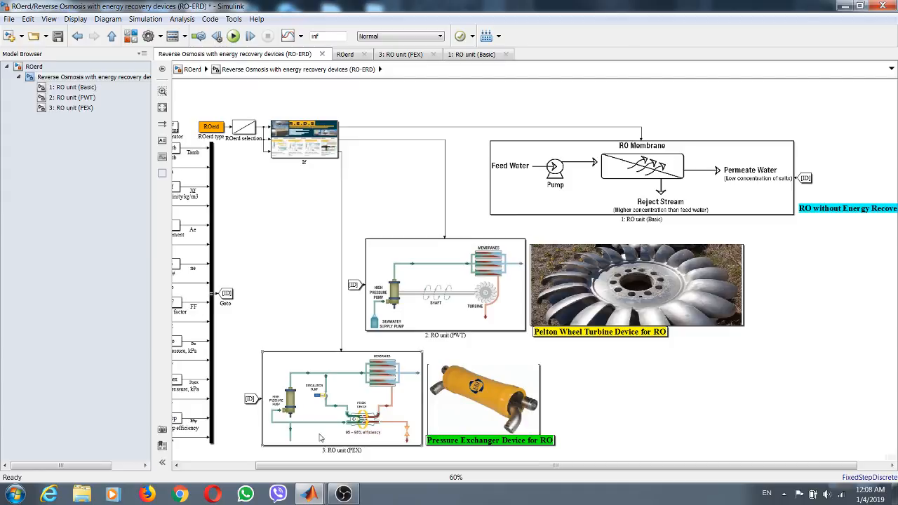
pyautogui.scroll(4, 330, 414)
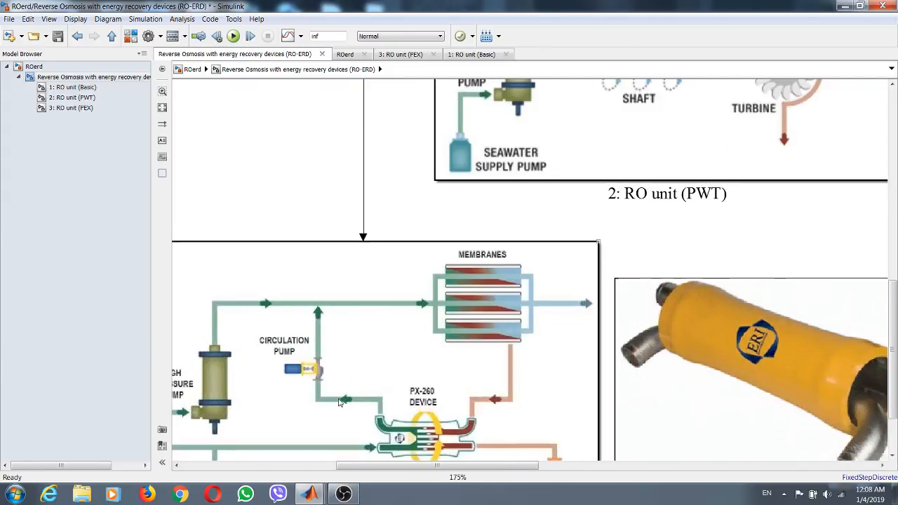
pyautogui.scroll(-4, 547, 275)
pyautogui.scroll(-1, 673, 230)
pyautogui.scroll(3, 705, 171)
pyautogui.scroll(-4, 702, 170)
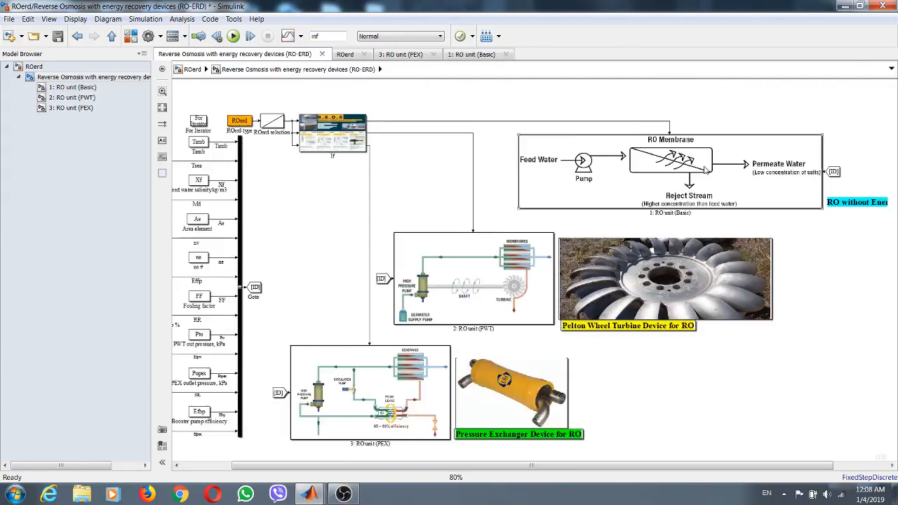
# - Save the ROerd model from its top level and shrink its window to a smaller one over the MATLAB desktop
pyautogui.click(53, 68)
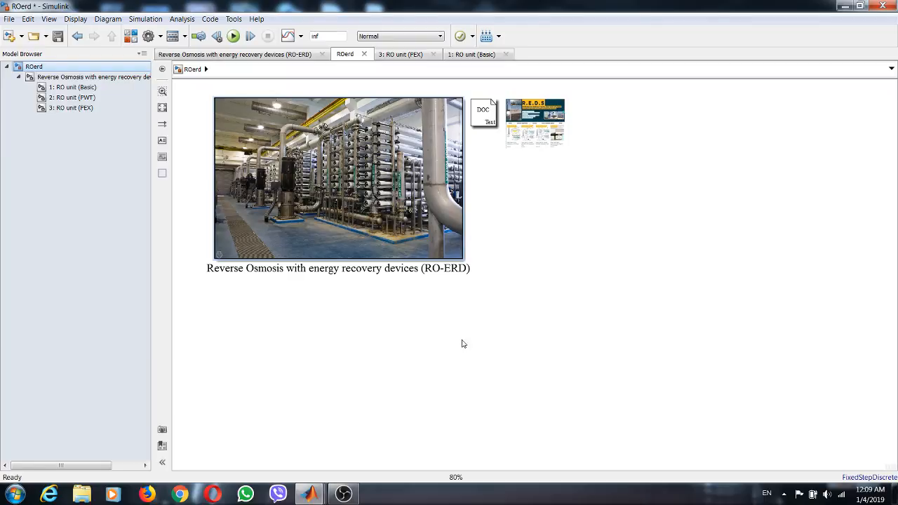
pyautogui.click(59, 36)
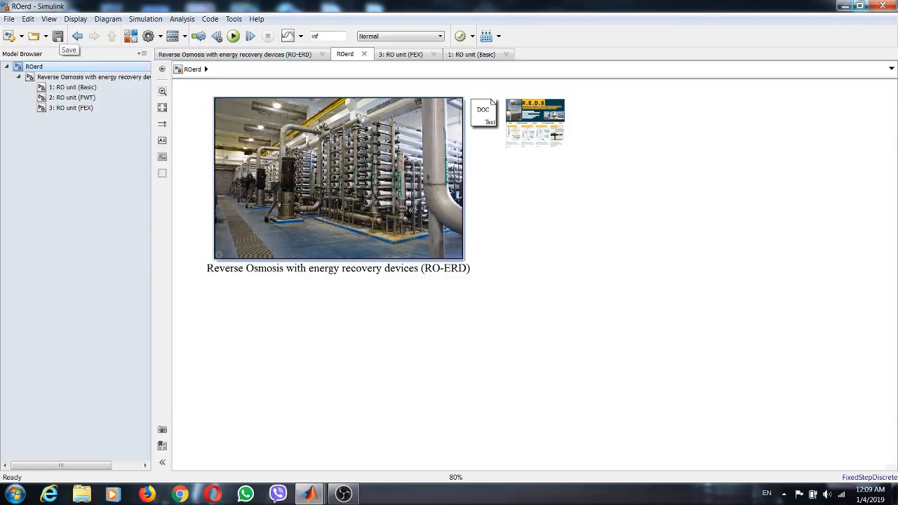
pyautogui.click(860, 7)
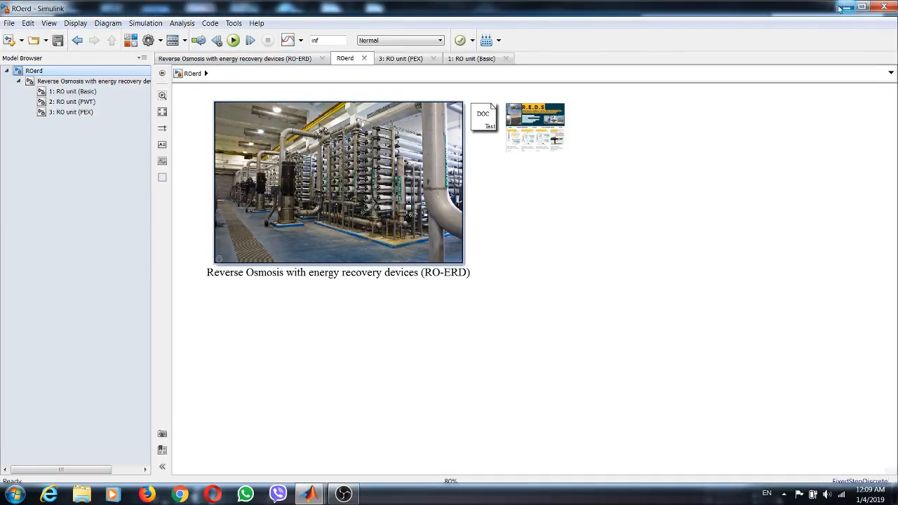
pyautogui.moveTo(822, 8); pyautogui.dragTo(815, 49)
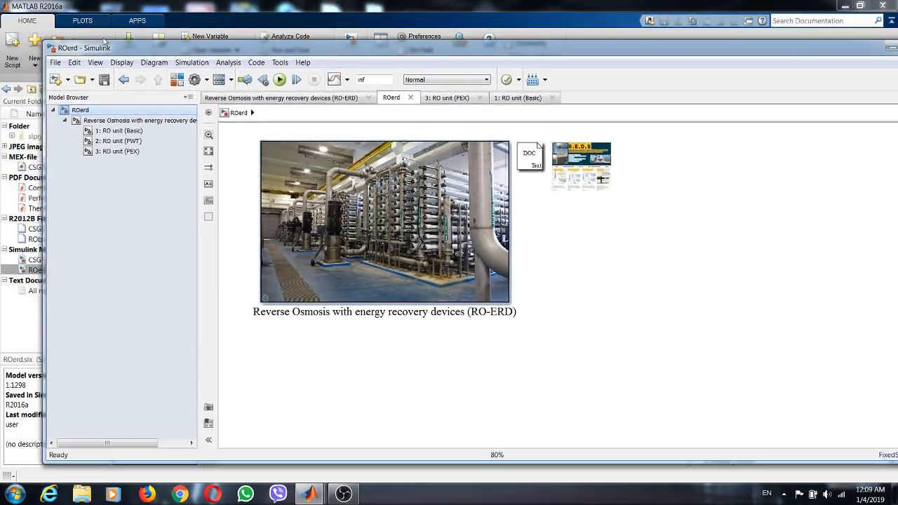
pyautogui.moveTo(46, 44); pyautogui.dragTo(509, 130)
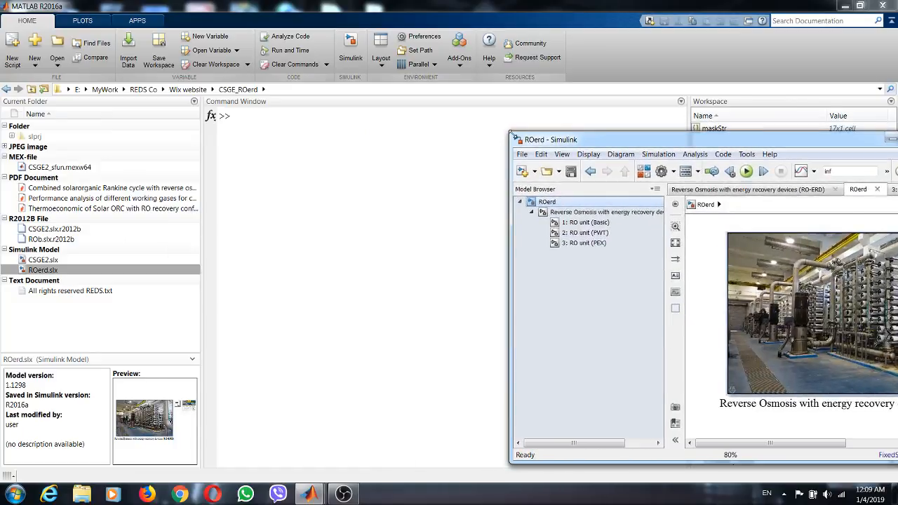
pyautogui.moveTo(592, 141); pyautogui.dragTo(461, 59)
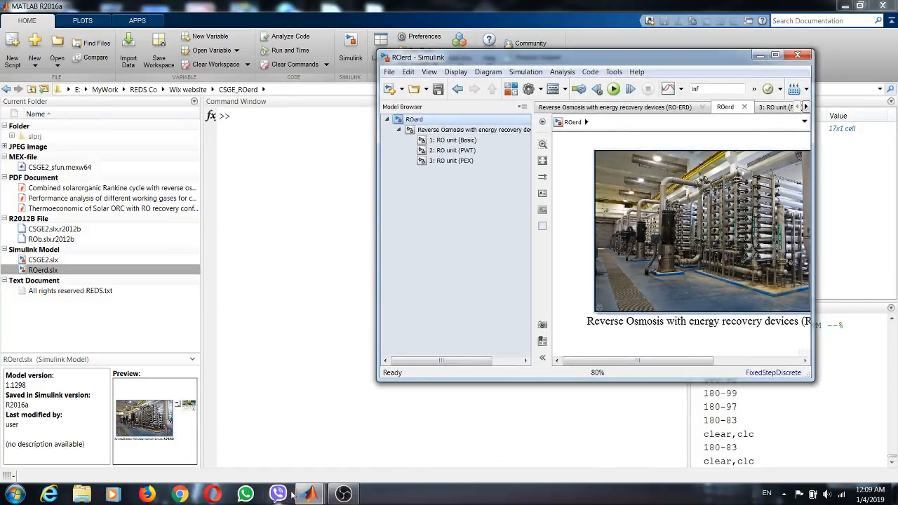
# - Bring up the CSGE2 model in a reduced window and arrange it side by side with ROerd, with both diagrams zoomed out
pyautogui.moveTo(302, 495)
pyautogui.click(293, 428)
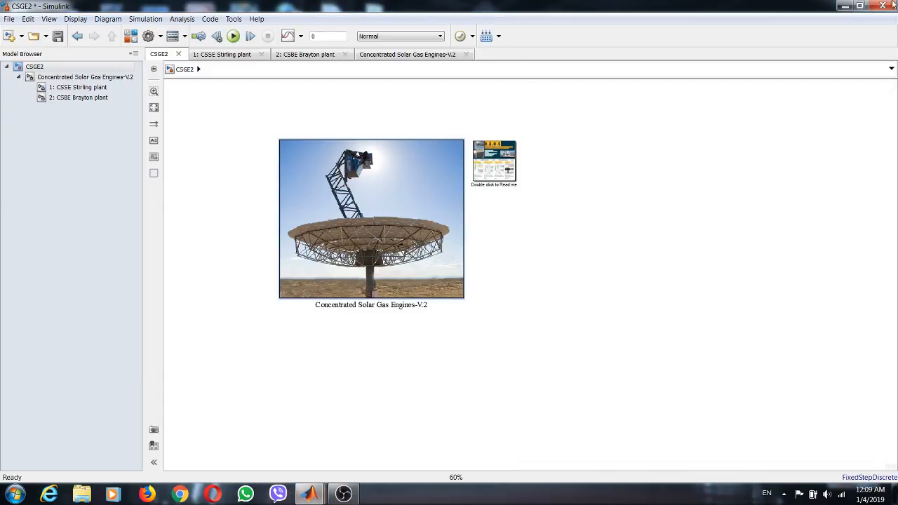
pyautogui.click(860, 6)
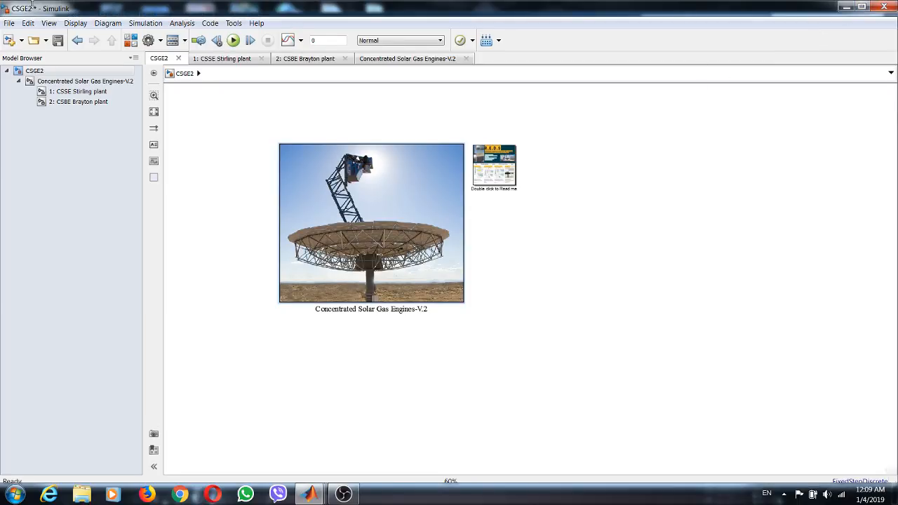
pyautogui.moveTo(32, 6); pyautogui.dragTo(58, 10)
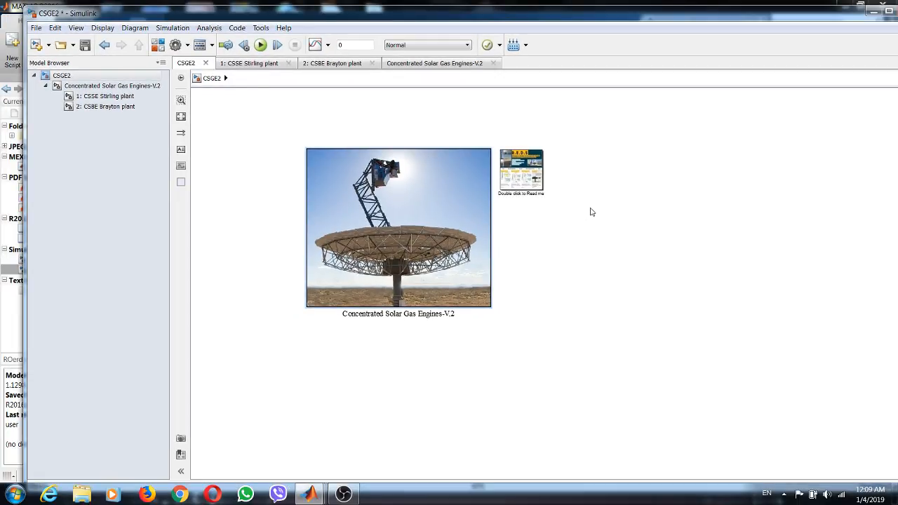
pyautogui.moveTo(27, 7); pyautogui.dragTo(457, 223)
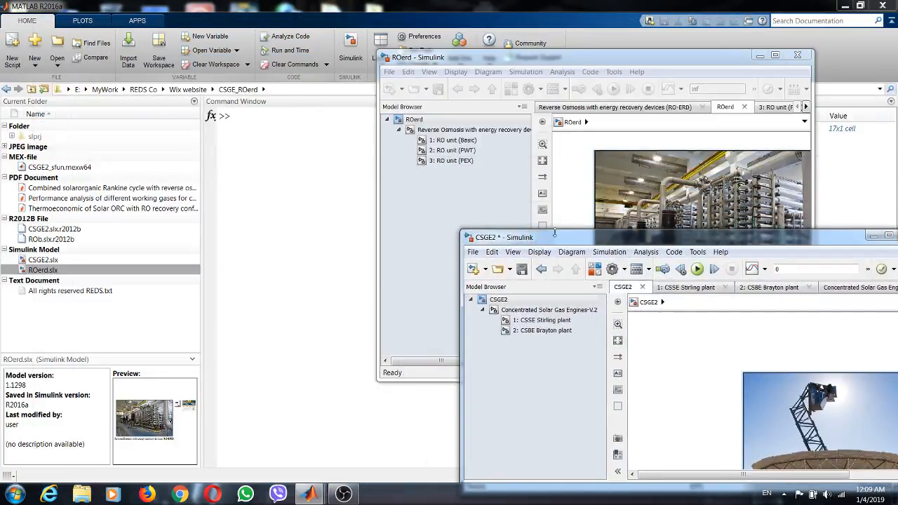
pyautogui.moveTo(581, 237); pyautogui.dragTo(184, 155)
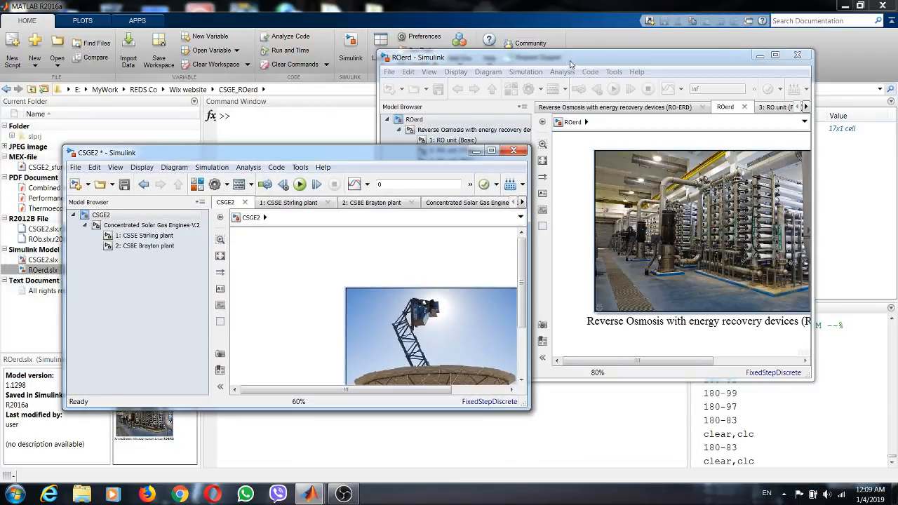
pyautogui.moveTo(562, 62); pyautogui.dragTo(687, 87)
pyautogui.moveTo(314, 153); pyautogui.dragTo(287, 83)
pyautogui.scroll(-2, 250, 190)
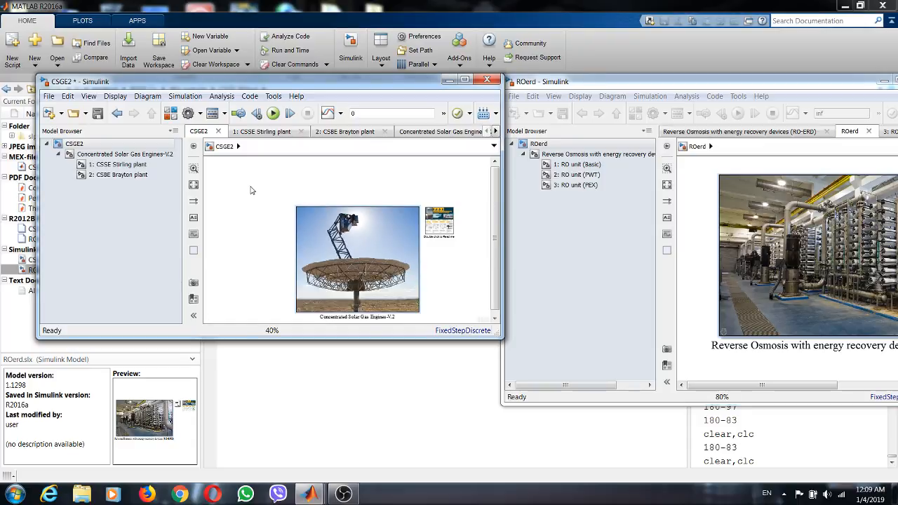
pyautogui.scroll(-2, 688, 183)
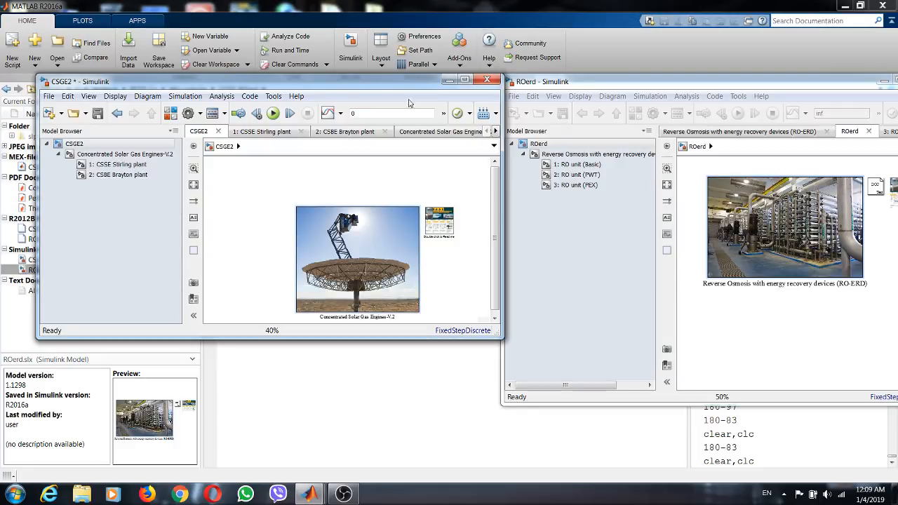
# - Save the CSGE2 model and create a new blank Simulink model in a maximized window
pyautogui.click(464, 80)
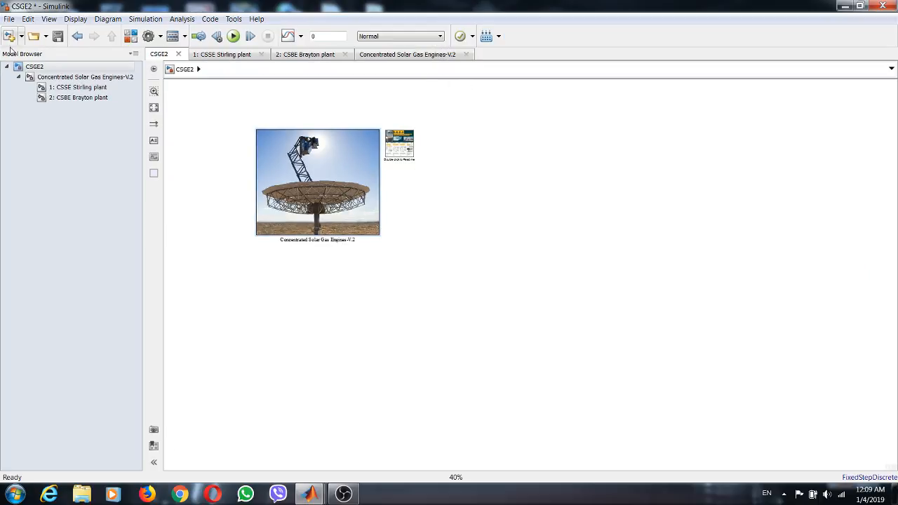
pyautogui.click(57, 38)
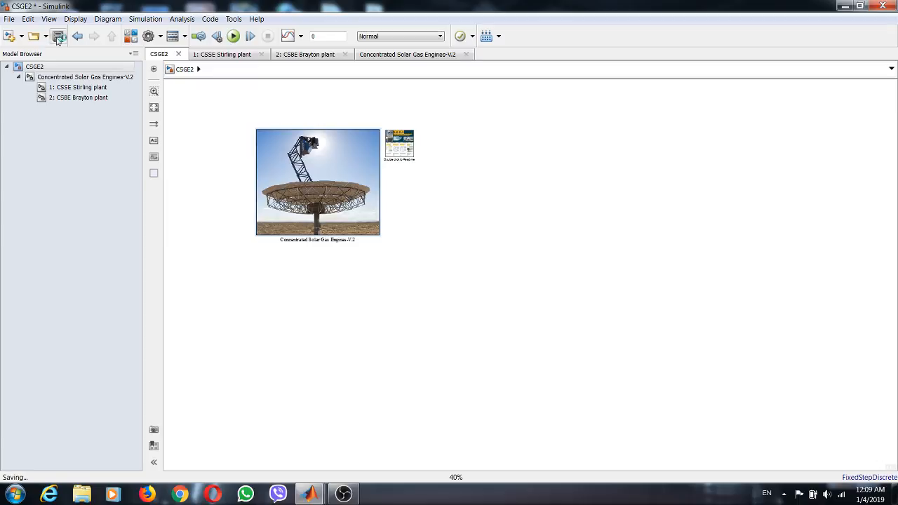
pyautogui.click(8, 19)
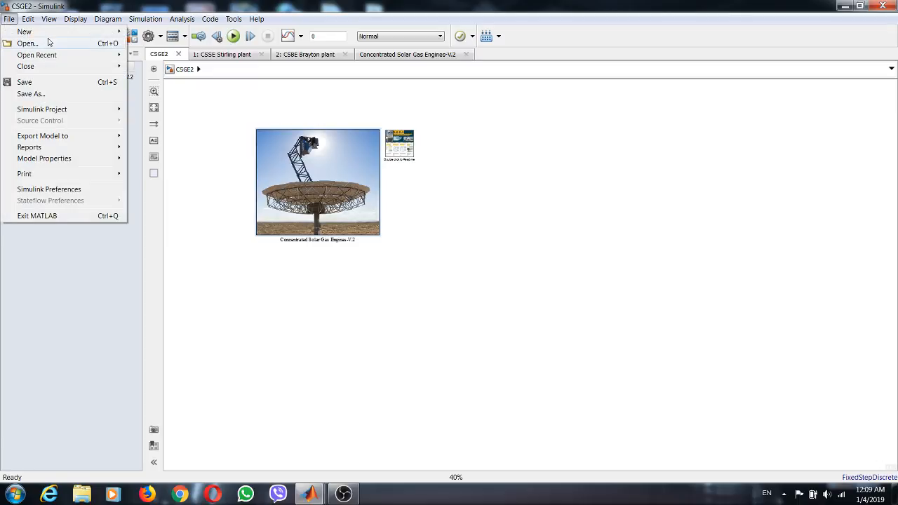
pyautogui.moveTo(42, 31)
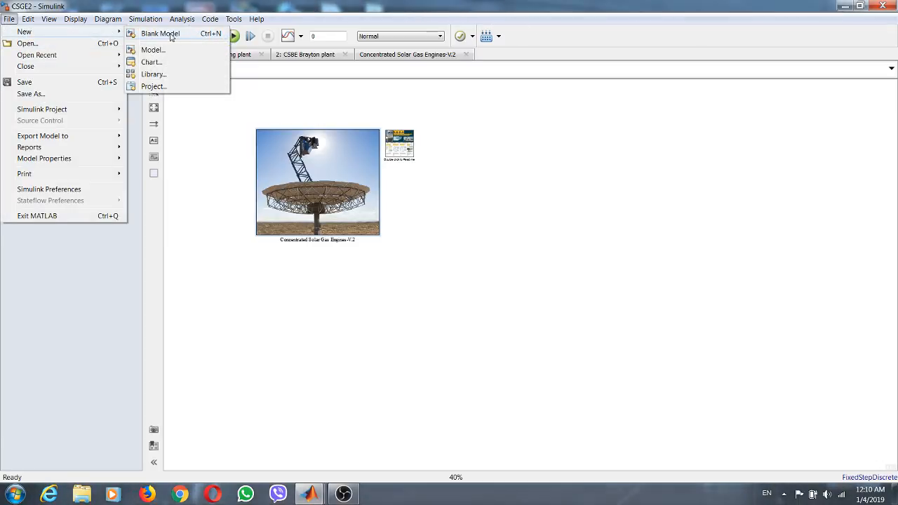
pyautogui.click(148, 35)
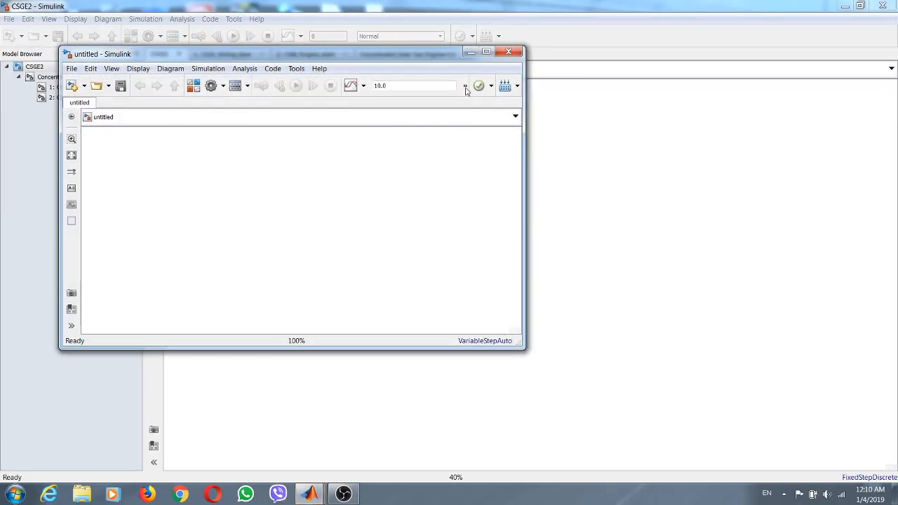
pyautogui.click(486, 52)
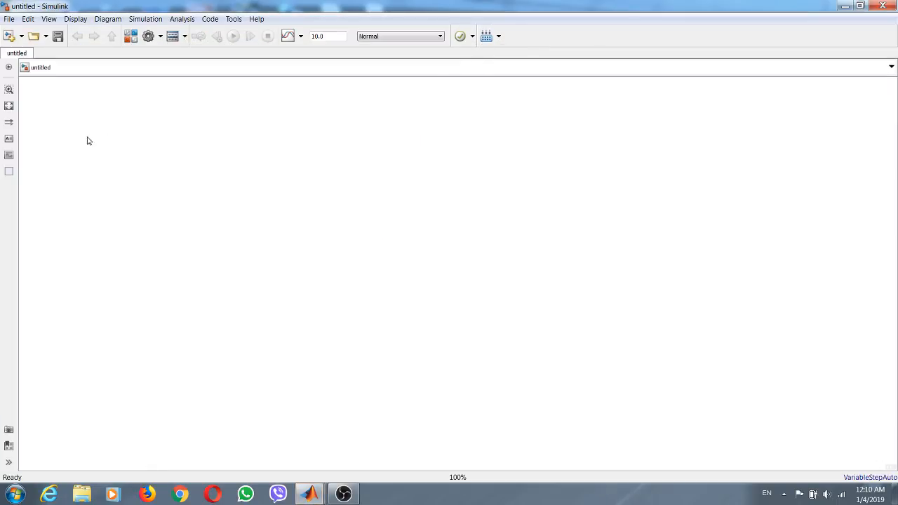
# - Show the Model Browser in the new untitled model
pyautogui.click(49, 19)
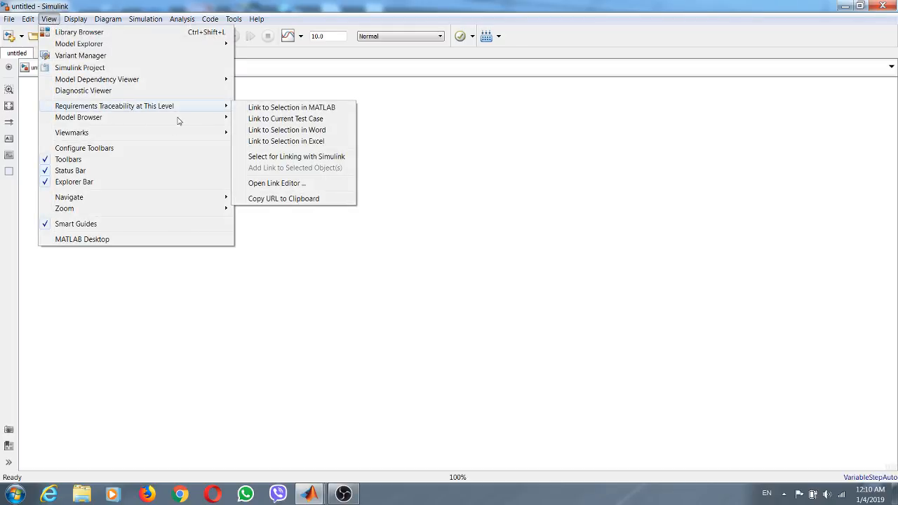
pyautogui.moveTo(122, 120)
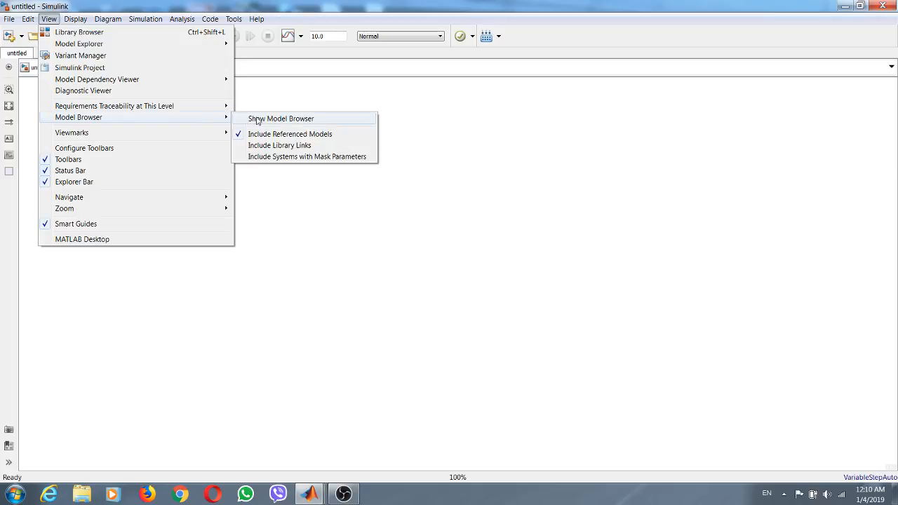
pyautogui.click(257, 120)
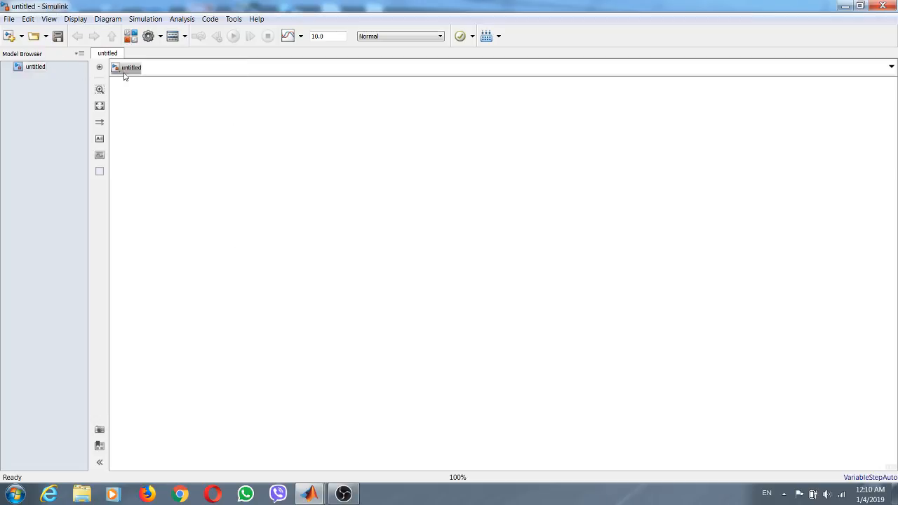
pyautogui.click(78, 57)
pyautogui.click(77, 68)
pyautogui.click(79, 55)
pyautogui.click(81, 79)
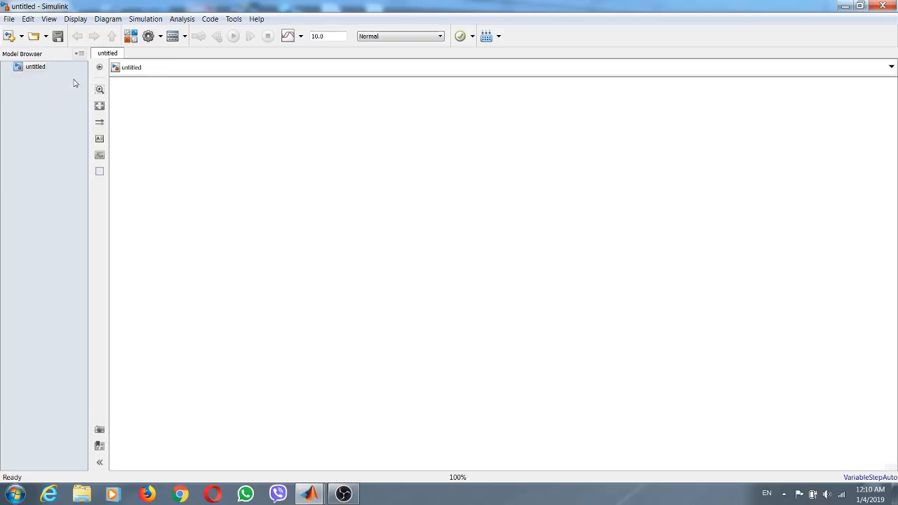
# - Set the untitled model's stop time to 0 and its solver to Fixed-step, discrete (no continuous states)
pyautogui.doubleClick(332, 35)
pyautogui.write('0')
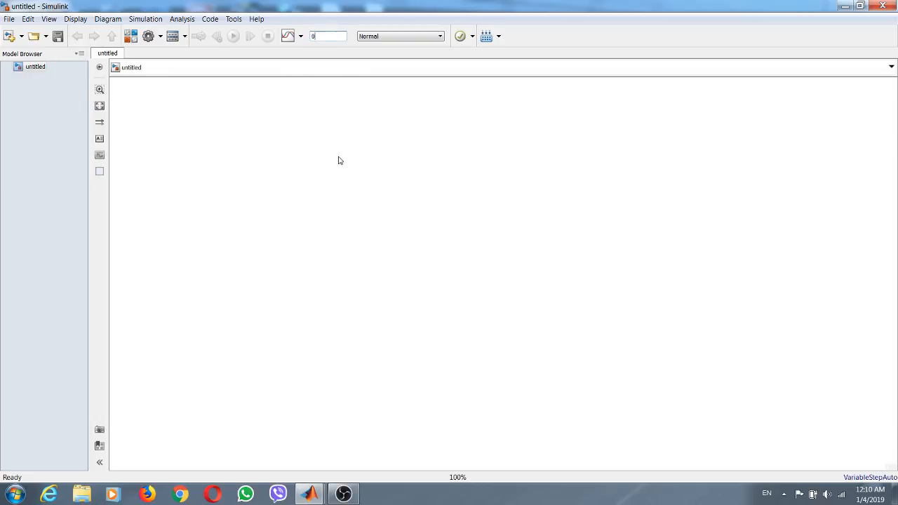
pyautogui.click(148, 37)
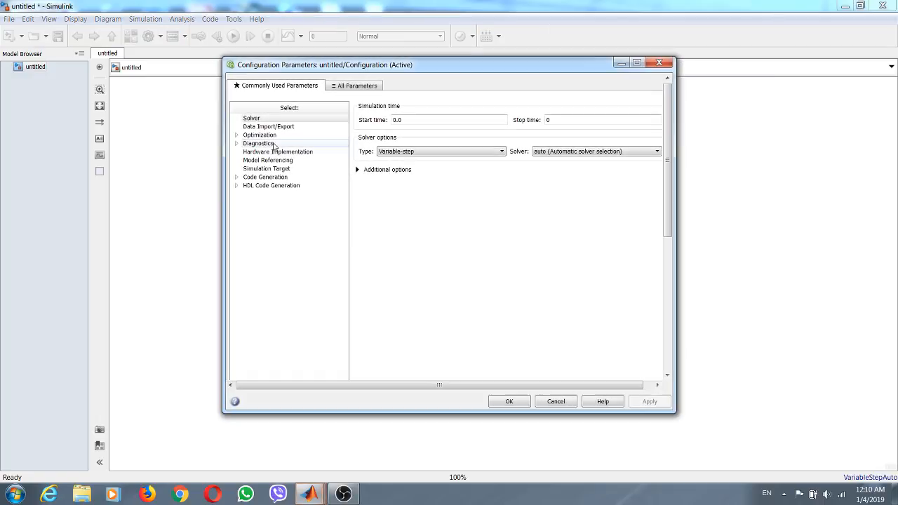
pyautogui.click(445, 151)
pyautogui.click(420, 168)
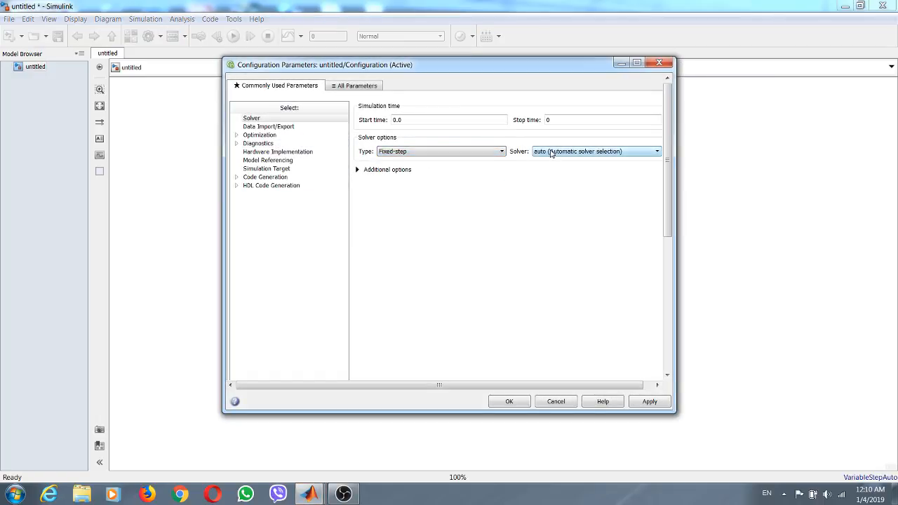
pyautogui.click(551, 154)
pyautogui.click(563, 163)
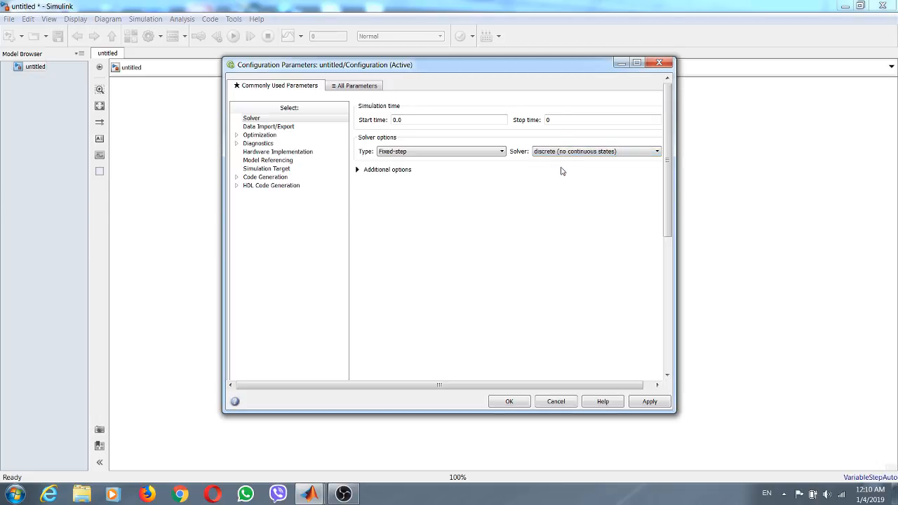
# - Turn off saving of output, signal logging and data stores in the model's data import/export configuration
pyautogui.click(266, 127)
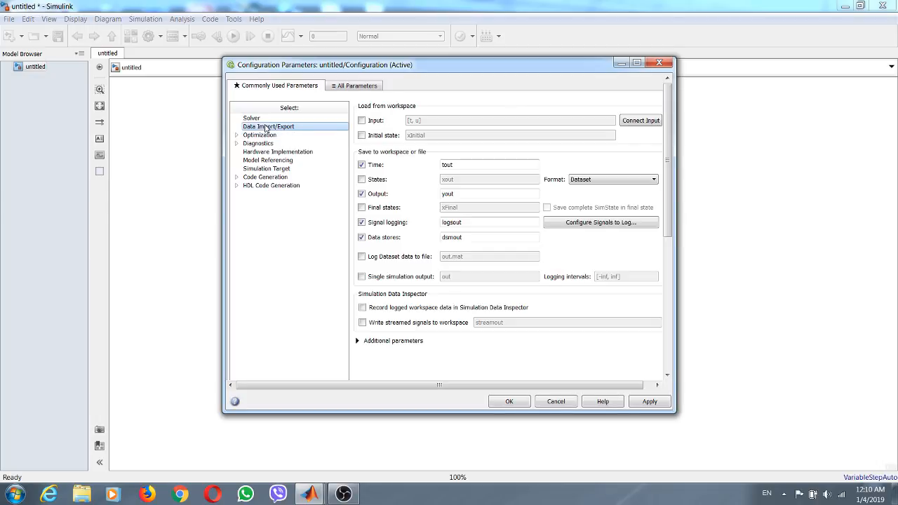
pyautogui.click(362, 194)
pyautogui.click(362, 222)
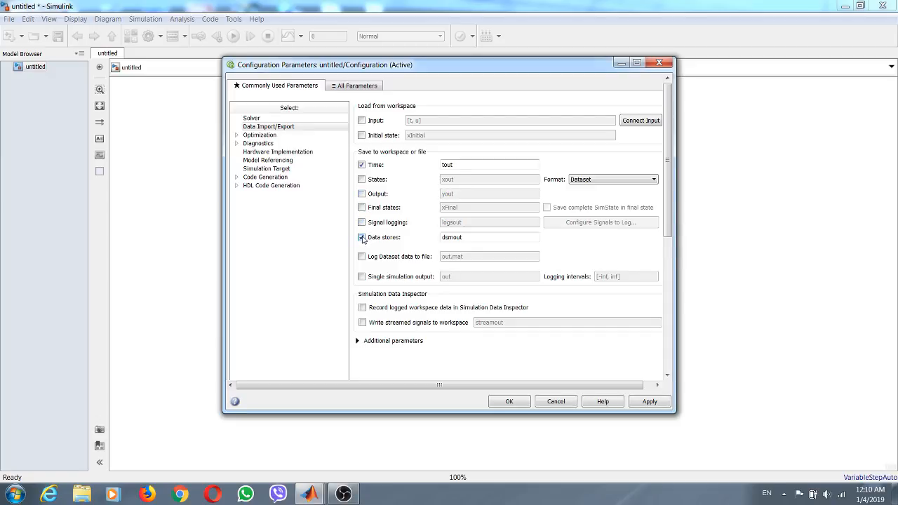
pyautogui.click(362, 238)
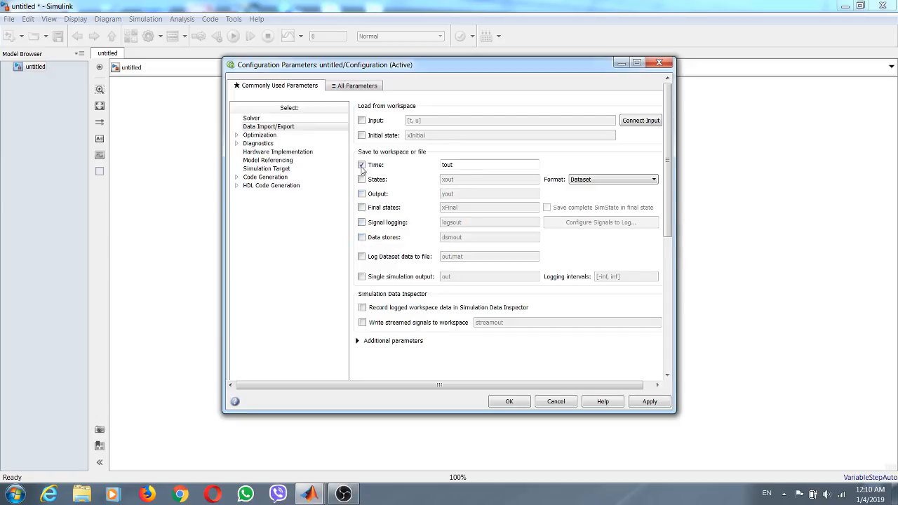
# - Set the algebraic loop and minimize algebraic loop diagnostics to none, and apply the model configuration
pyautogui.click(257, 136)
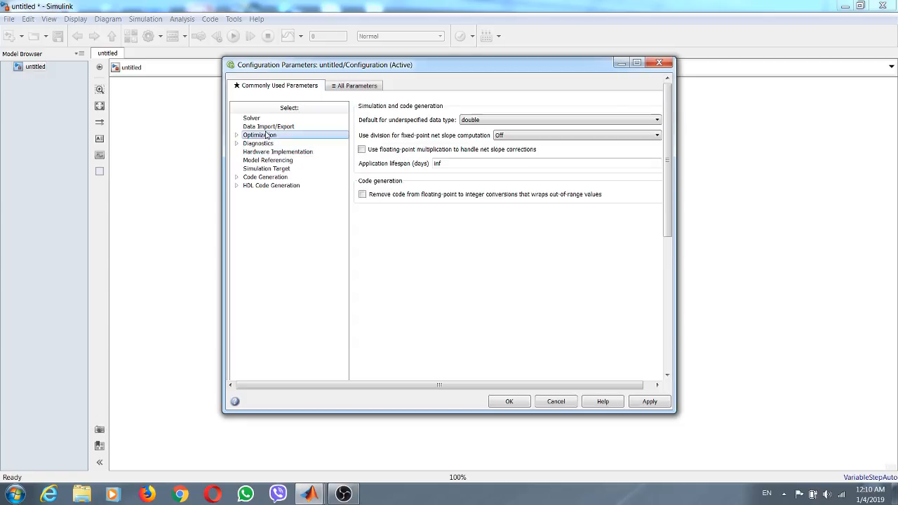
pyautogui.click(254, 144)
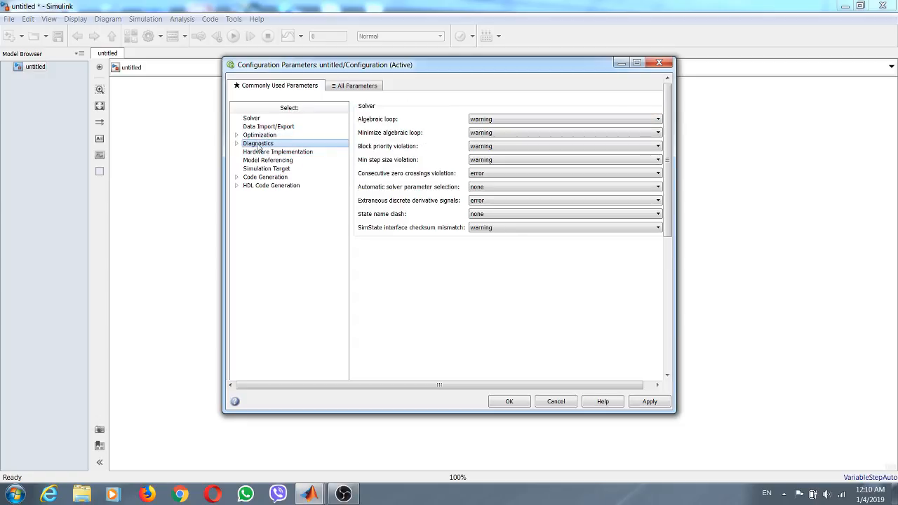
pyautogui.click(505, 119)
pyautogui.click(484, 127)
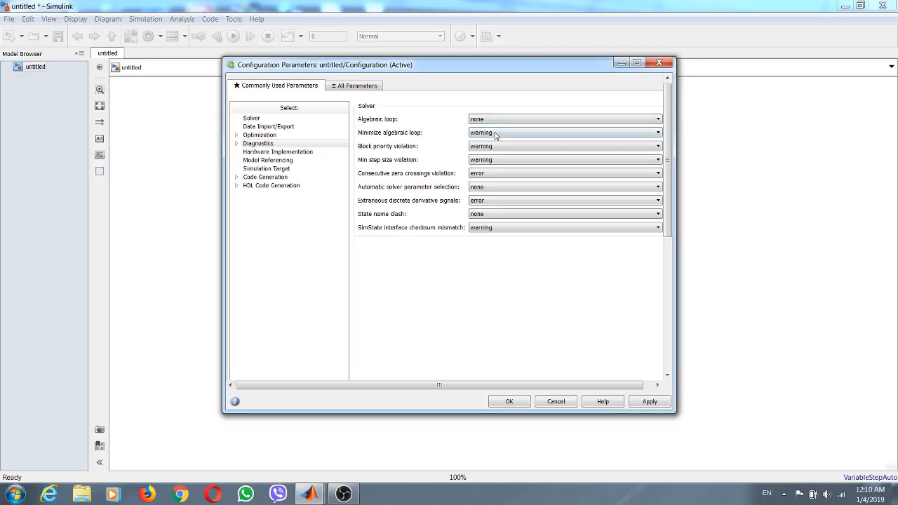
pyautogui.click(493, 133)
pyautogui.click(490, 142)
pyautogui.click(648, 403)
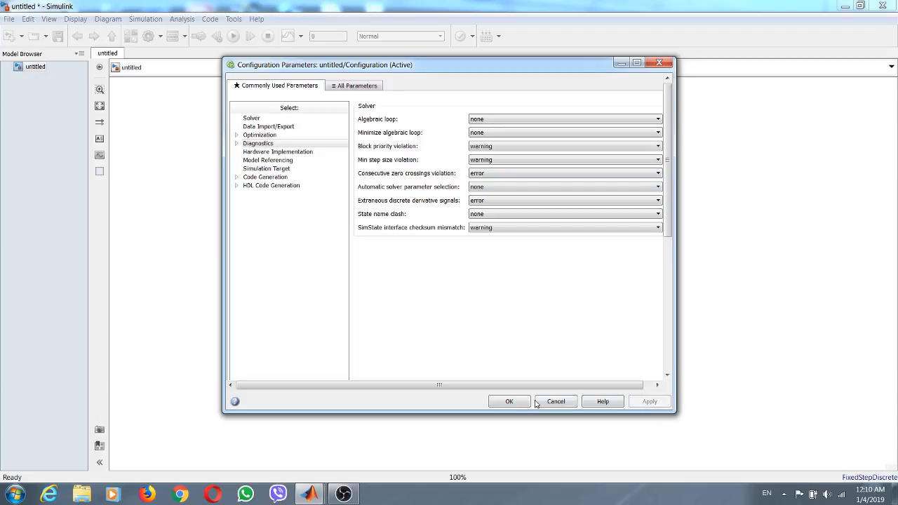
pyautogui.click(508, 402)
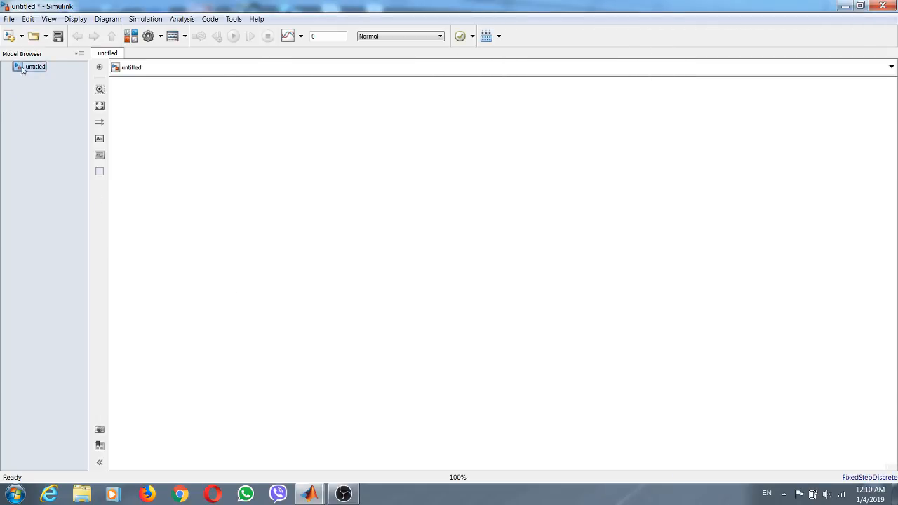
# - Save the untitled model as CSGE_ROerd in the CSGE_ROerd folder
pyautogui.click(58, 38)
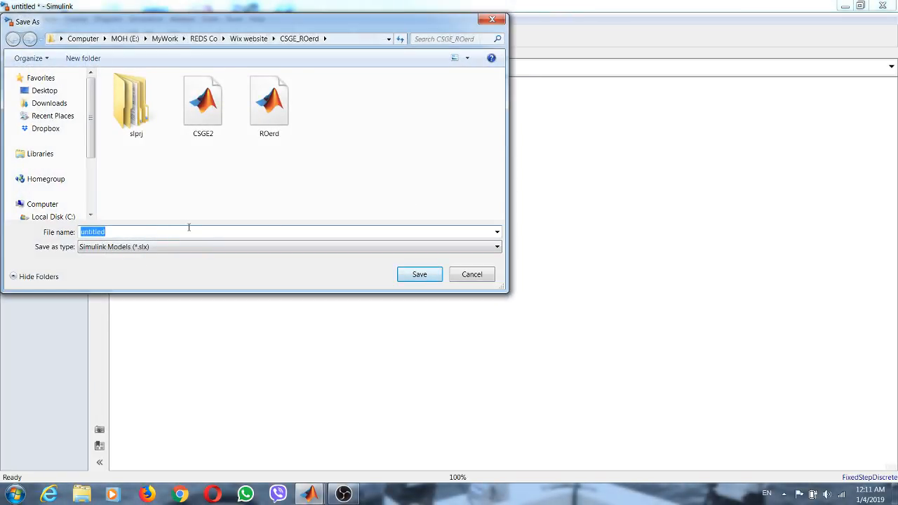
pyautogui.write('C')
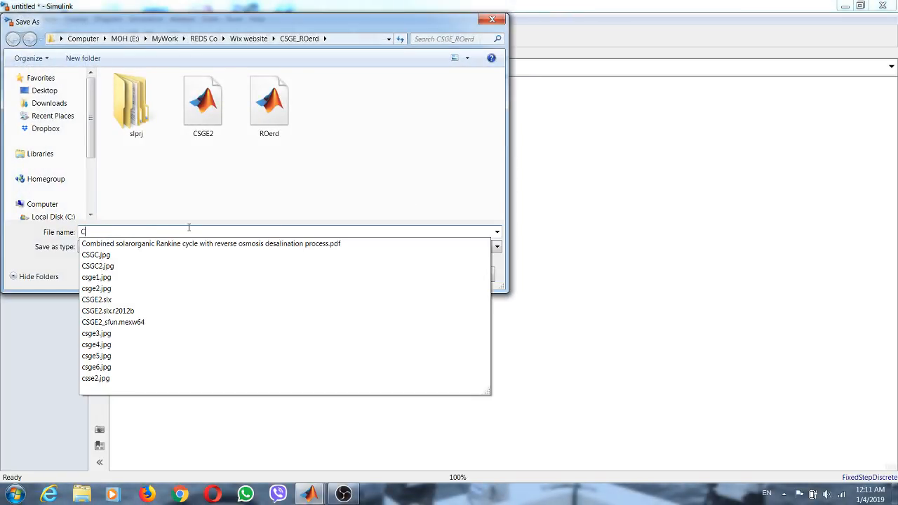
pyautogui.write('SG')
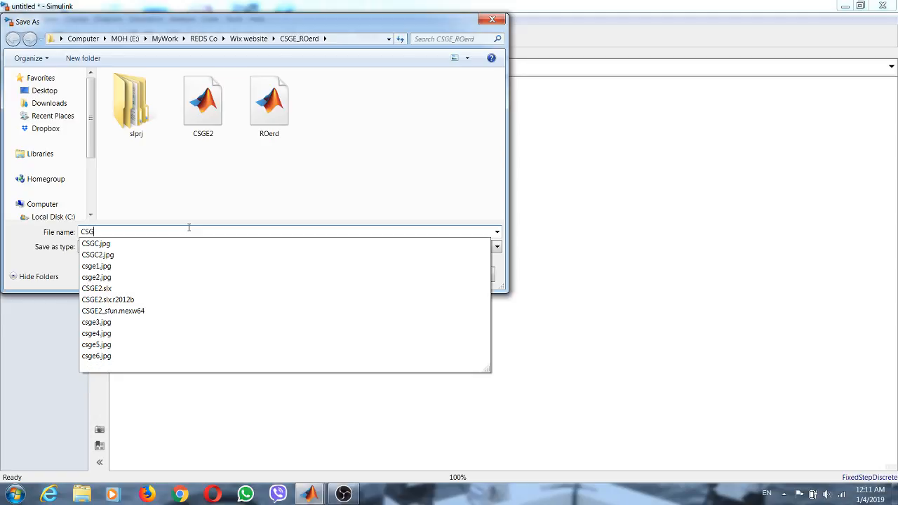
pyautogui.write('E_ROerd')
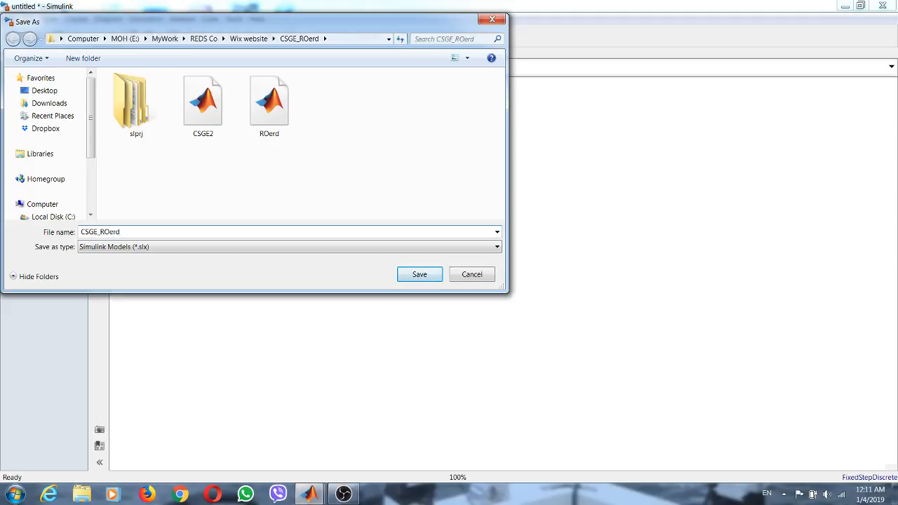
pyautogui.click(407, 279)
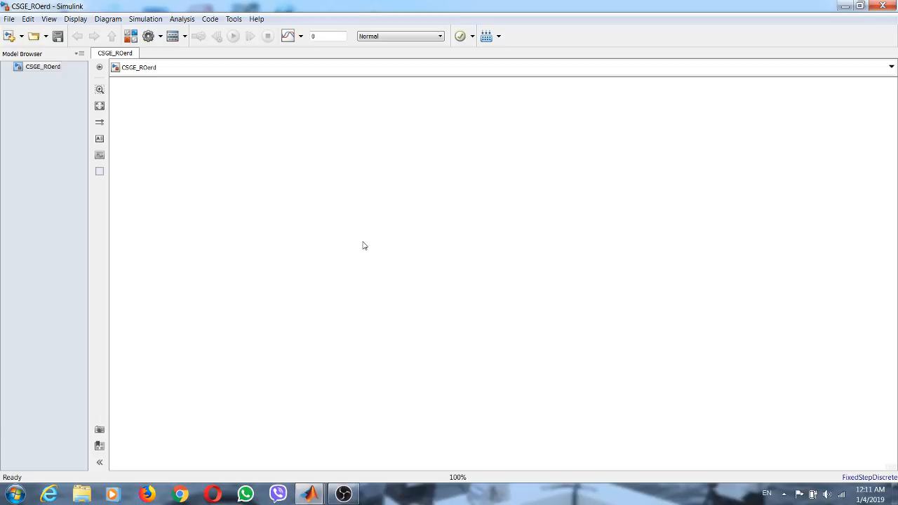
# - Copy the Concentrated Solar Gas Engines-V.2 block from the CSGE2 model into the empty CSGE_ROerd model
pyautogui.moveTo(310, 493)
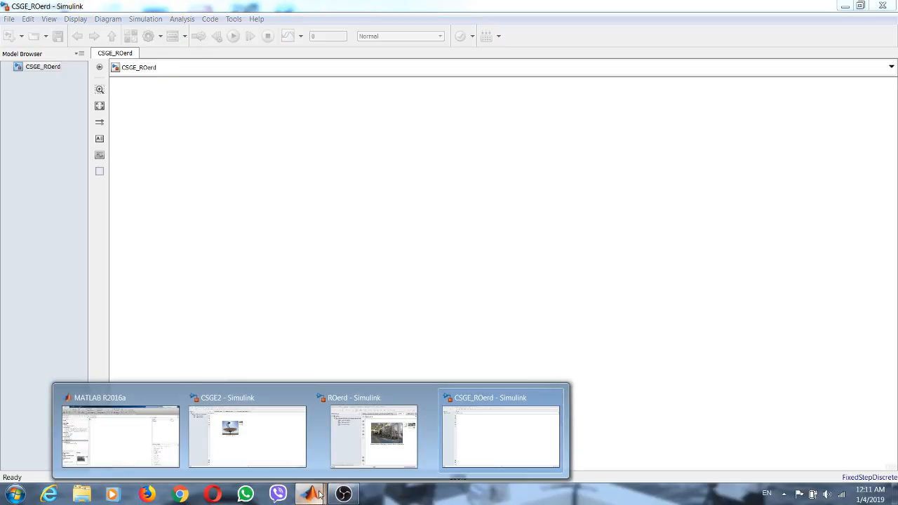
pyautogui.click(263, 437)
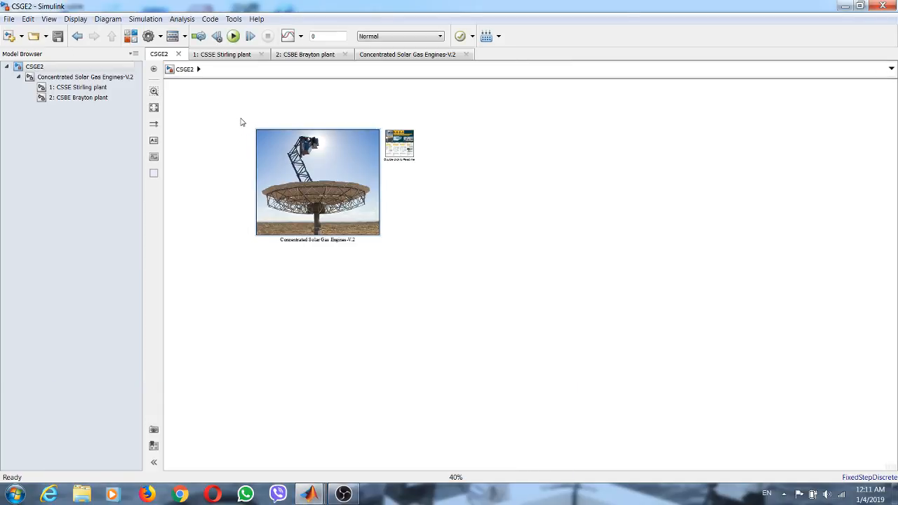
pyautogui.moveTo(240, 119); pyautogui.dragTo(364, 297)
pyautogui.rightClick(325, 157)
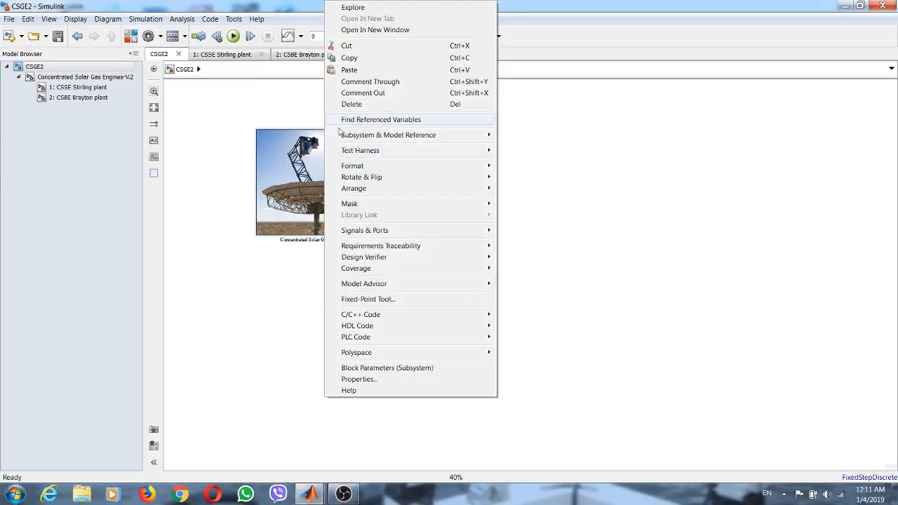
pyautogui.click(364, 61)
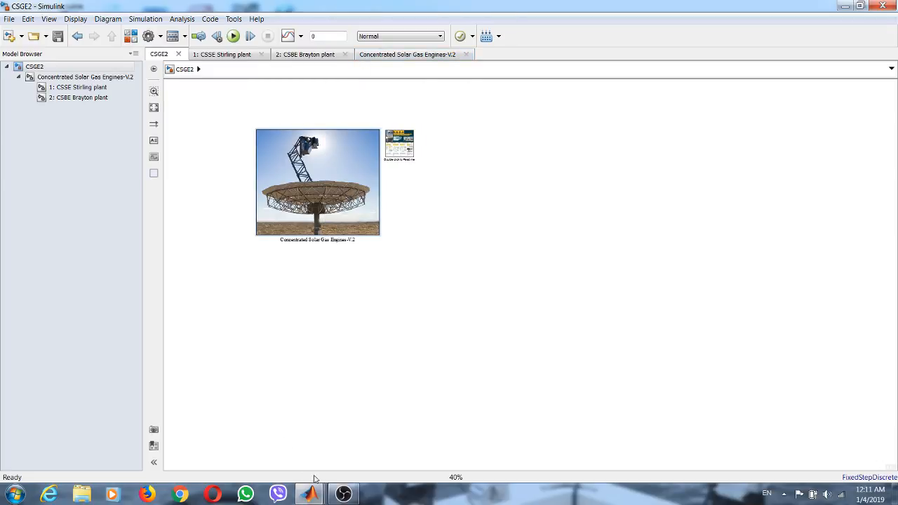
pyautogui.moveTo(312, 490)
pyautogui.click(510, 435)
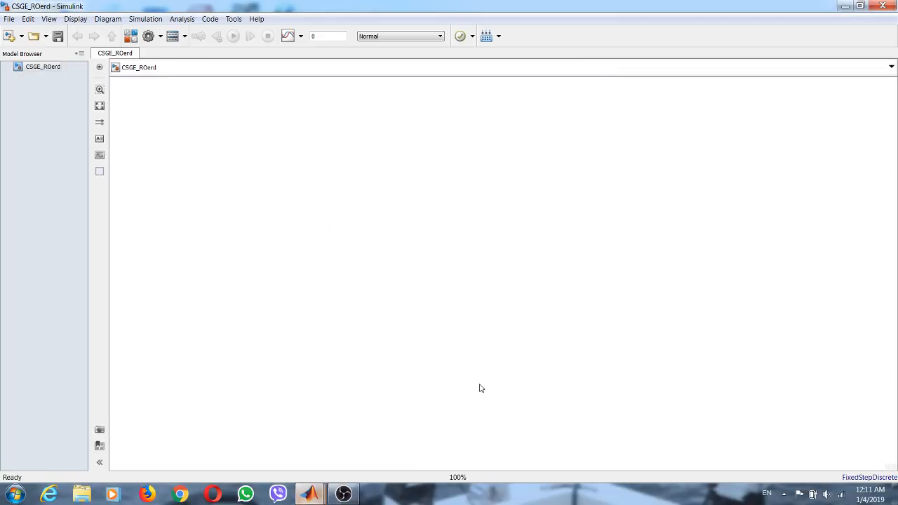
pyautogui.rightClick(204, 111)
pyautogui.click(229, 163)
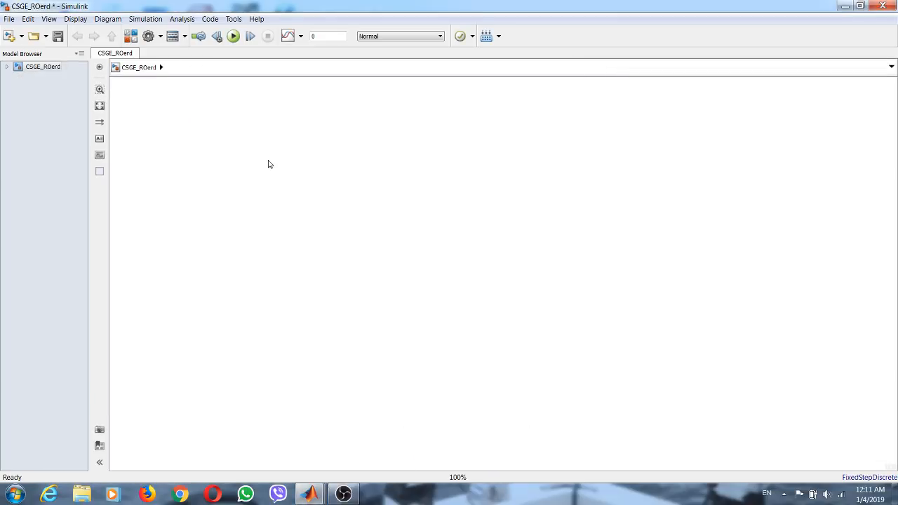
pyautogui.scroll(-2, 253, 127)
pyautogui.scroll(-2, 260, 168)
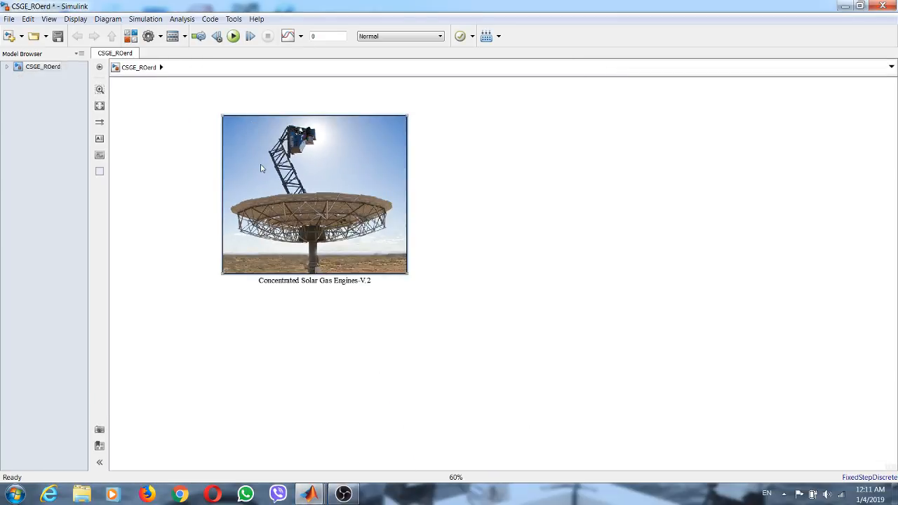
# - Copy the Reverse Osmosis with energy recovery devices (RO-ERD) block from ROerd into CSGE_ROerd, below the solar gas engines block
pyautogui.click(310, 494)
pyautogui.click(372, 428)
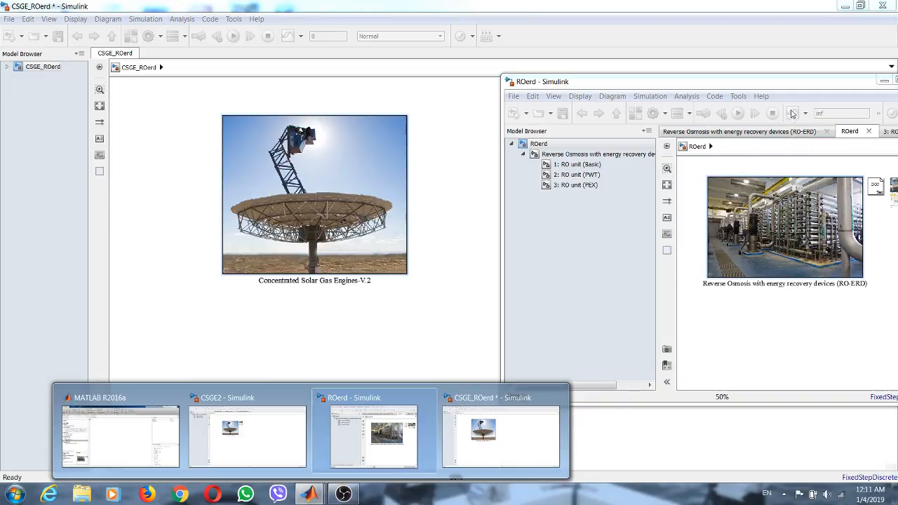
pyautogui.rightClick(747, 201)
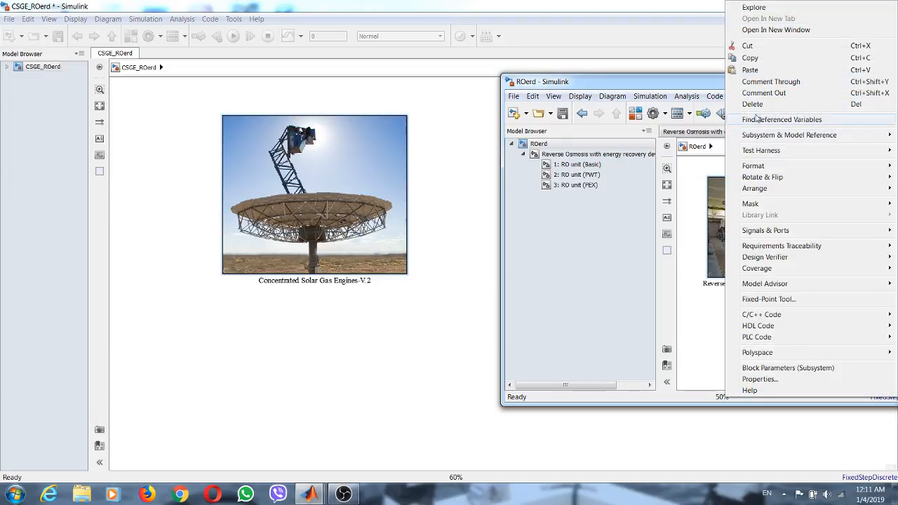
pyautogui.click(755, 60)
pyautogui.click(342, 331)
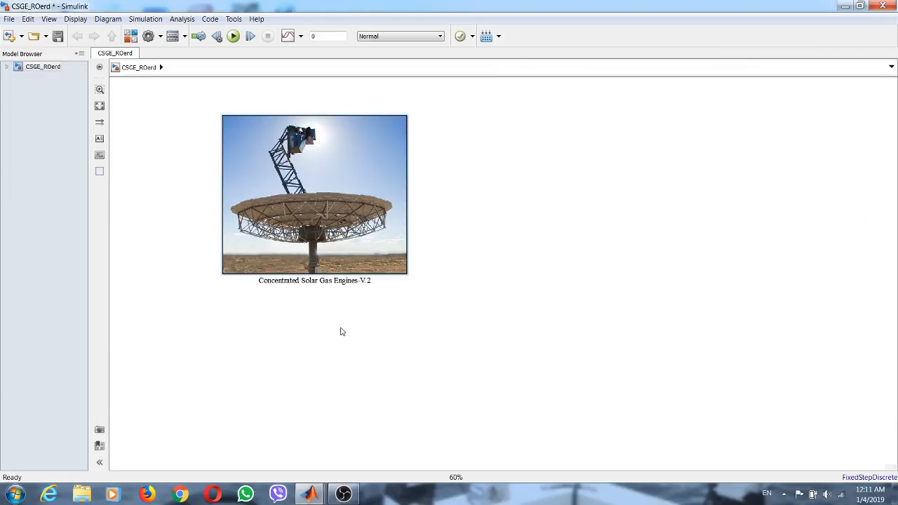
pyautogui.rightClick(341, 330)
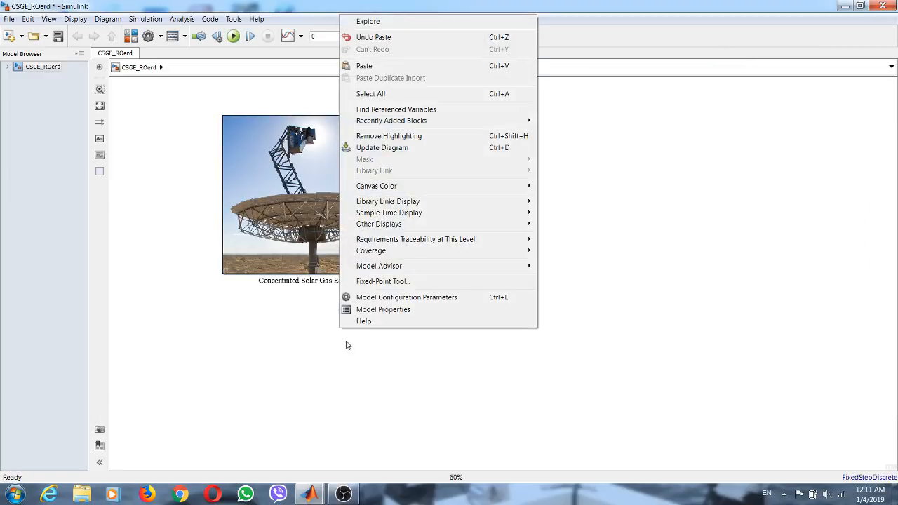
pyautogui.click(385, 67)
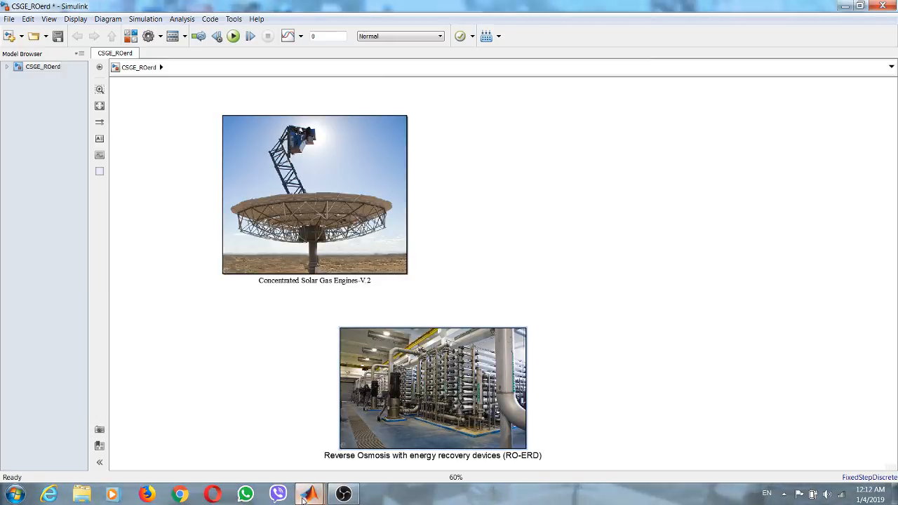
# - Copy the small poster image block from the ROerd model into CSGE_ROerd
pyautogui.click(303, 498)
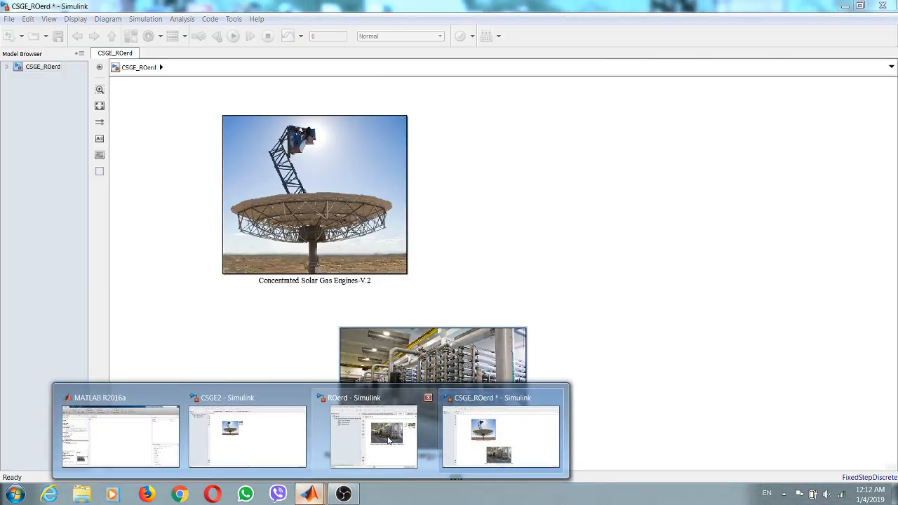
pyautogui.click(387, 439)
pyautogui.doubleClick(895, 195)
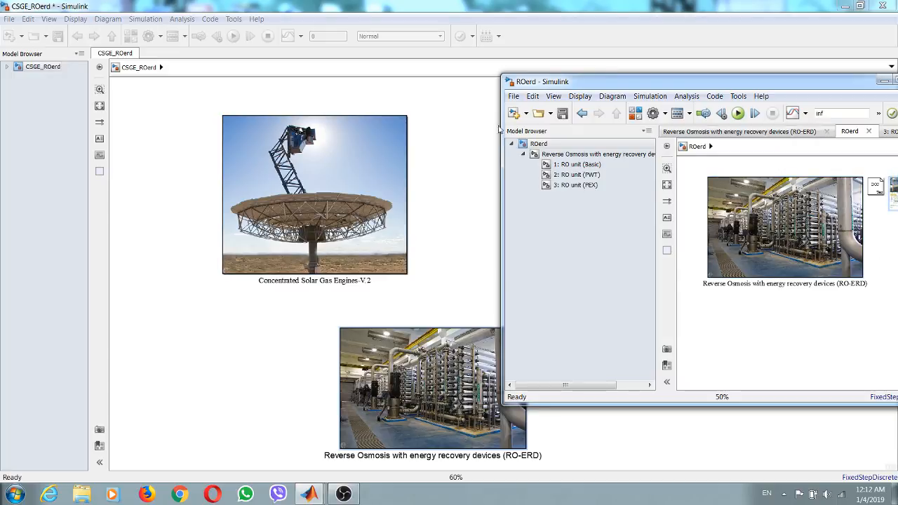
pyautogui.click(463, 123)
pyautogui.hotkey('ctrl', 'v')
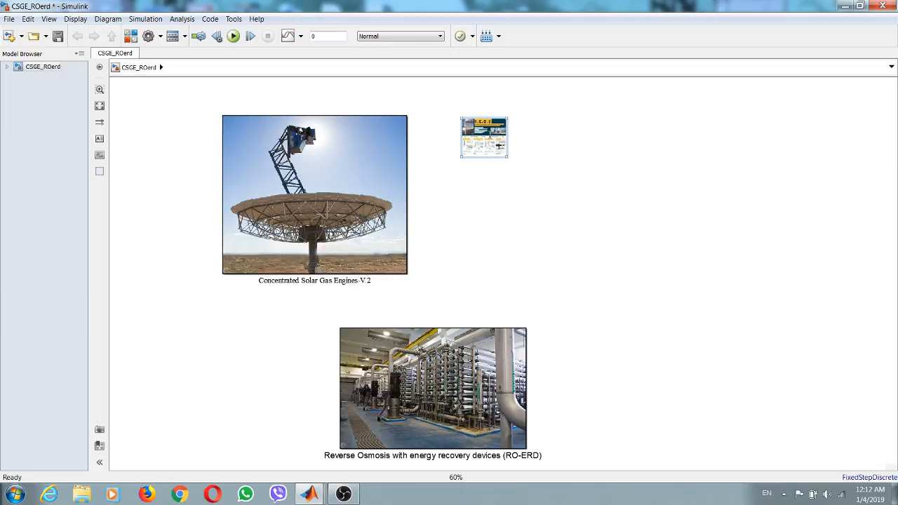
# - Move the poster block to the canvas's far upper right and place the RO-ERD block just right of the solar gas engines block
pyautogui.moveTo(490, 138); pyautogui.dragTo(786, 123)
pyautogui.moveTo(444, 390); pyautogui.dragTo(555, 196)
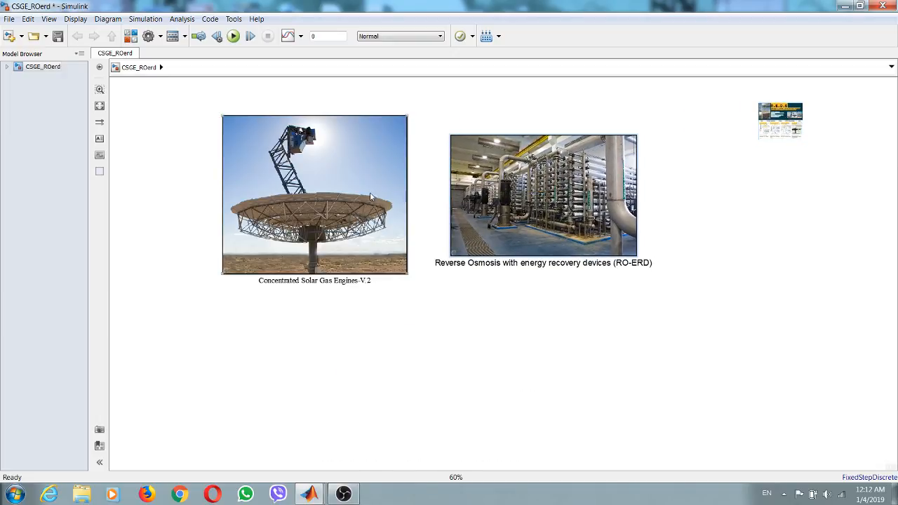
pyautogui.moveTo(370, 193); pyautogui.dragTo(370, 197)
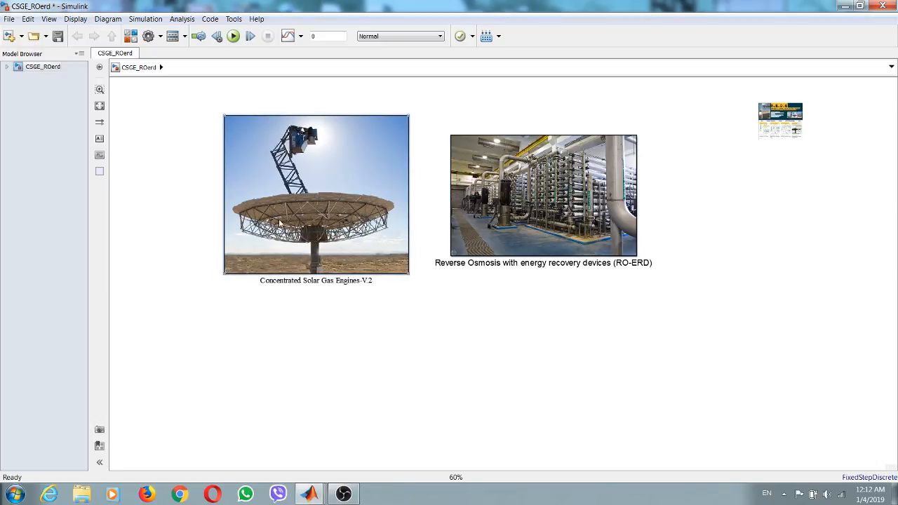
# - Set the block name font of the solar gas engines and RO-ERD blocks to Times New Roman, Normal, size 24
pyautogui.moveTo(173, 106); pyautogui.dragTo(699, 361)
pyautogui.rightClick(514, 181)
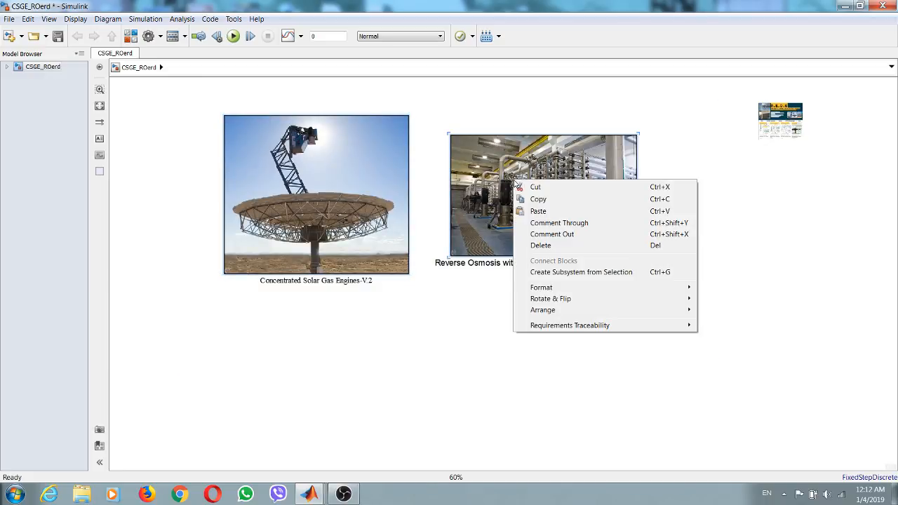
pyautogui.moveTo(533, 288)
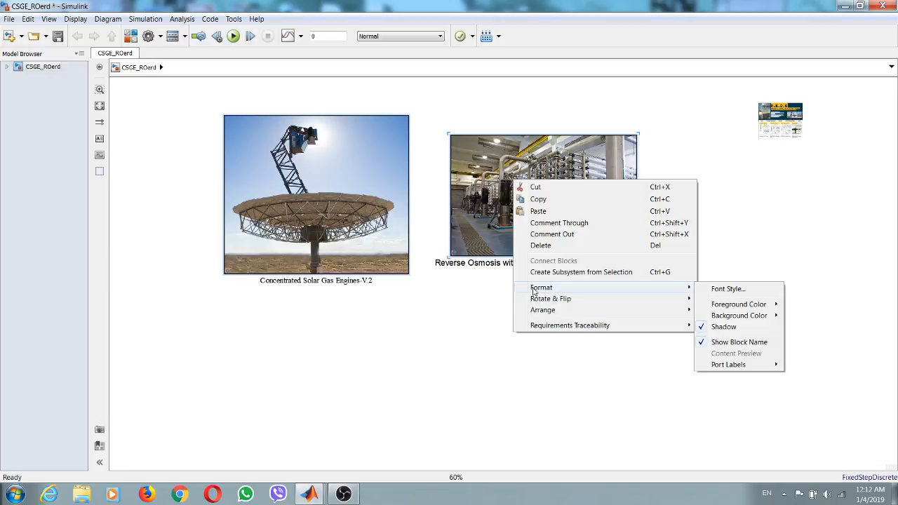
pyautogui.click(750, 289)
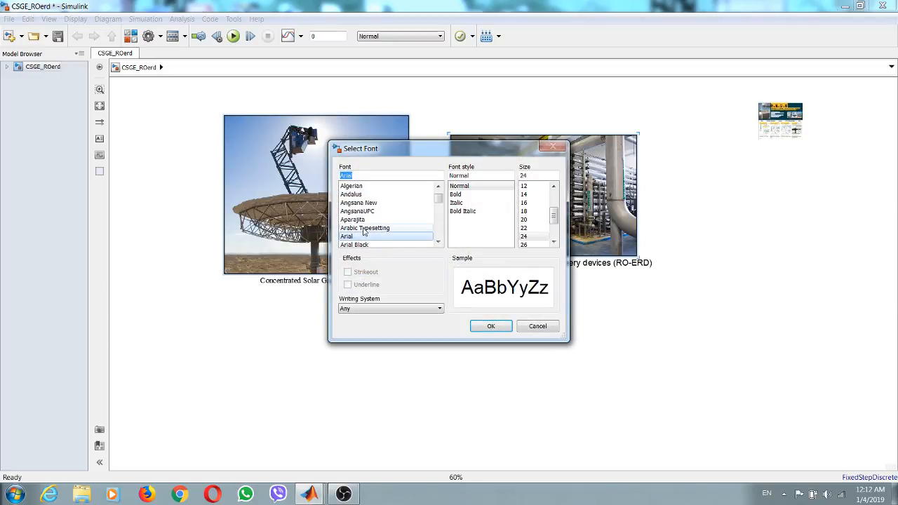
pyautogui.press('t')
pyautogui.click(440, 244)
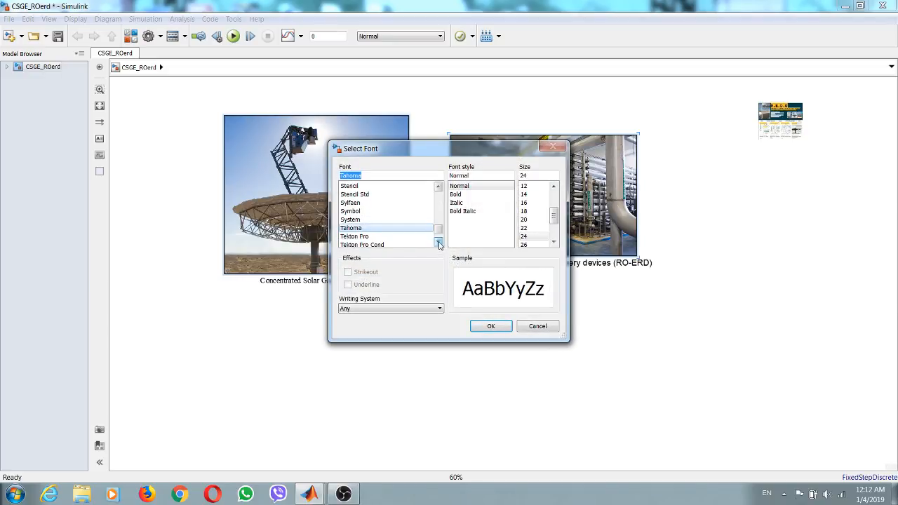
pyautogui.click(439, 244)
pyautogui.click(439, 245)
pyautogui.click(439, 244)
pyautogui.click(439, 245)
pyautogui.click(411, 244)
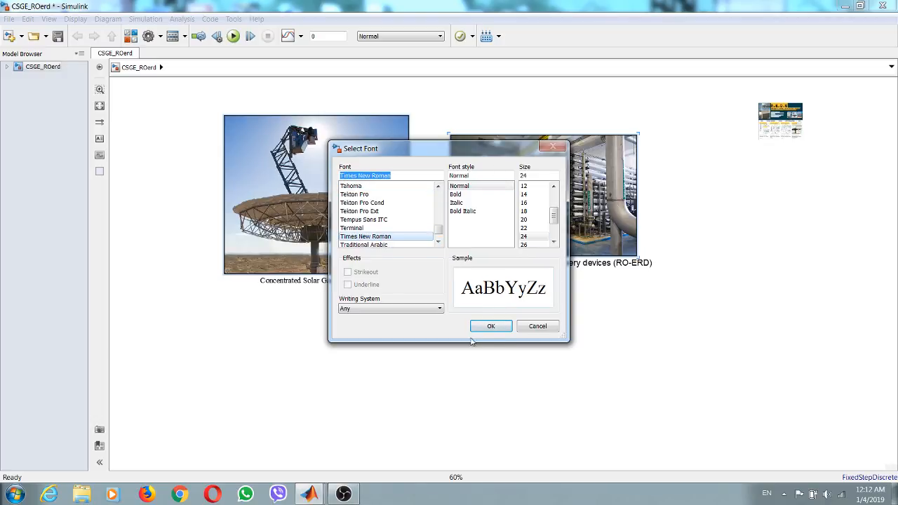
pyautogui.click(494, 328)
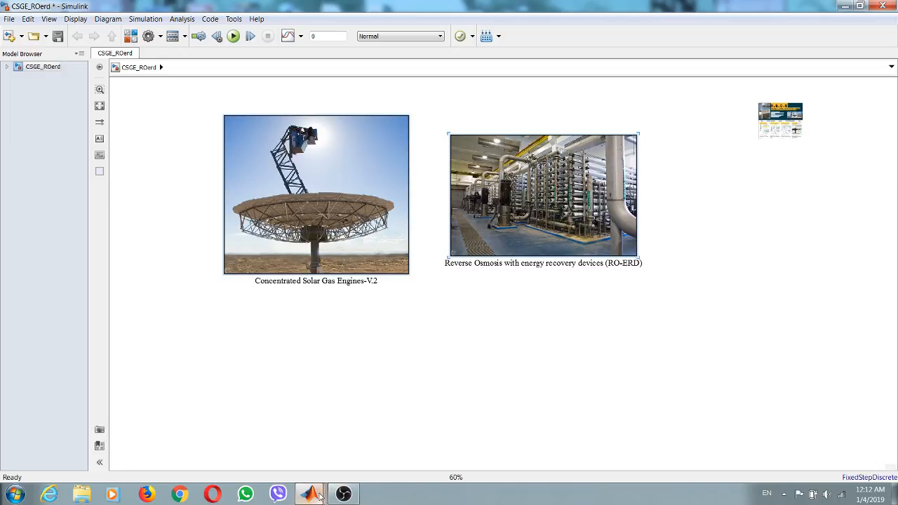
# - Try to move the For Iterator block from the Concentrated Solar Gas Engines-V.2 subsystem to the top level of CSGE_ROerd
pyautogui.click(7, 67)
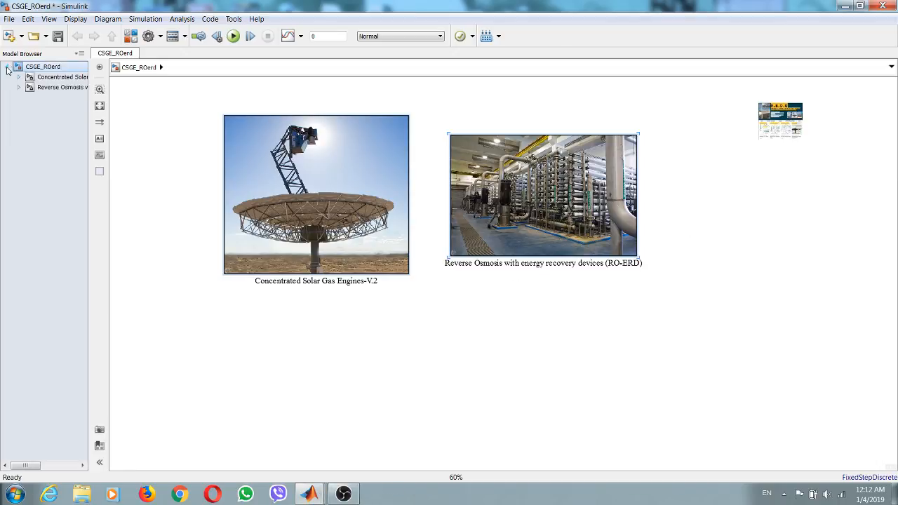
pyautogui.click(49, 77)
pyautogui.click(99, 105)
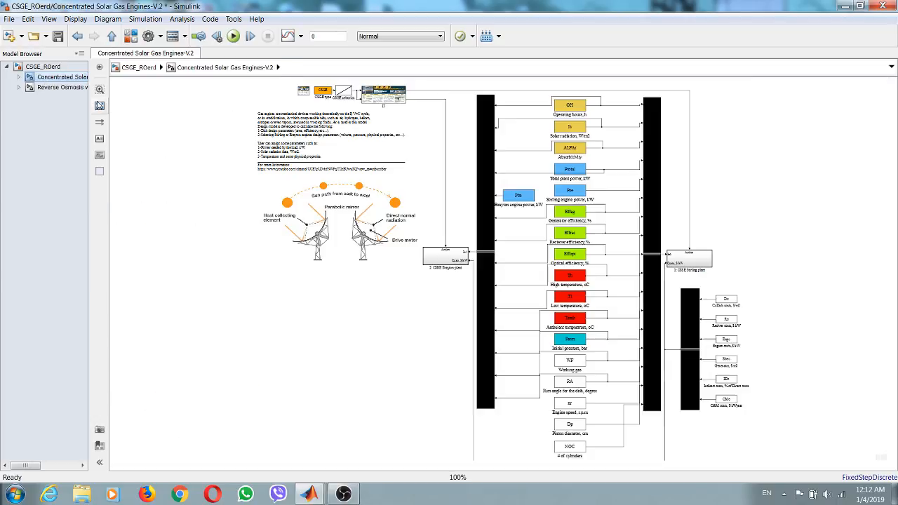
pyautogui.scroll(2, 279, 90)
pyautogui.scroll(1, 280, 89)
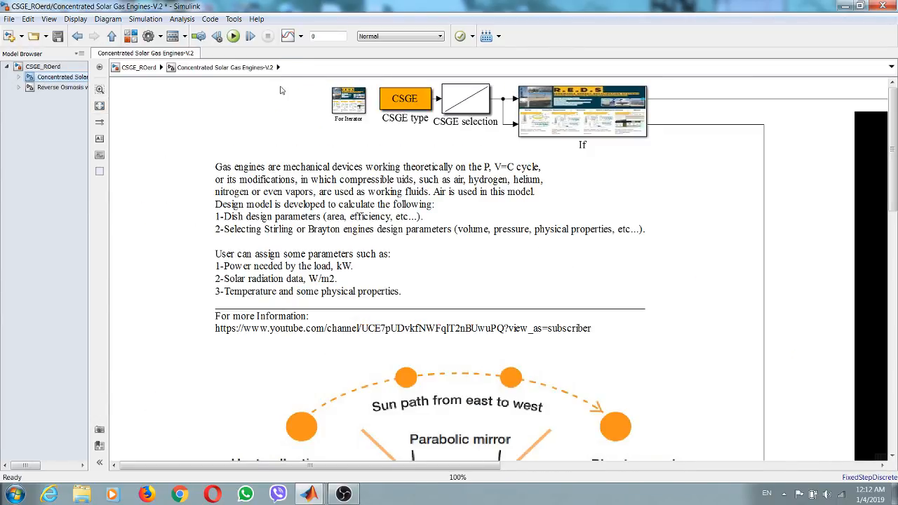
pyautogui.click(343, 105)
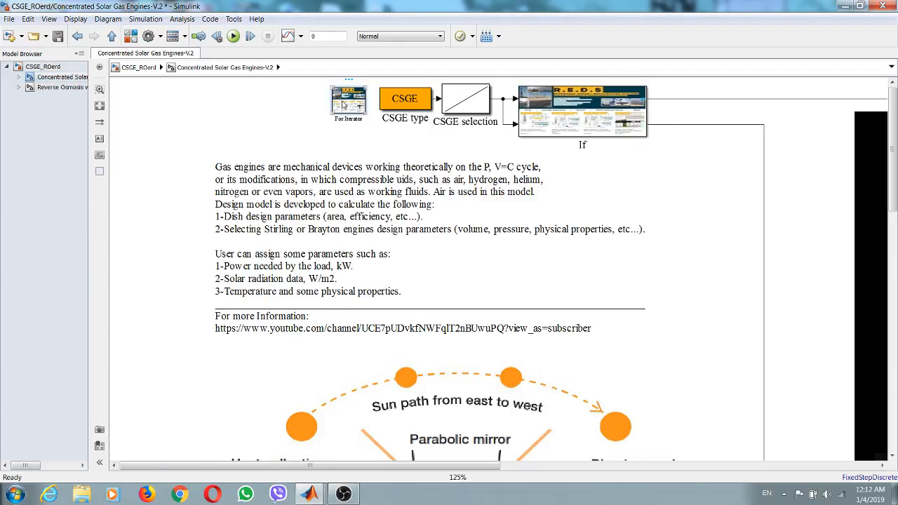
pyautogui.press('Delete')
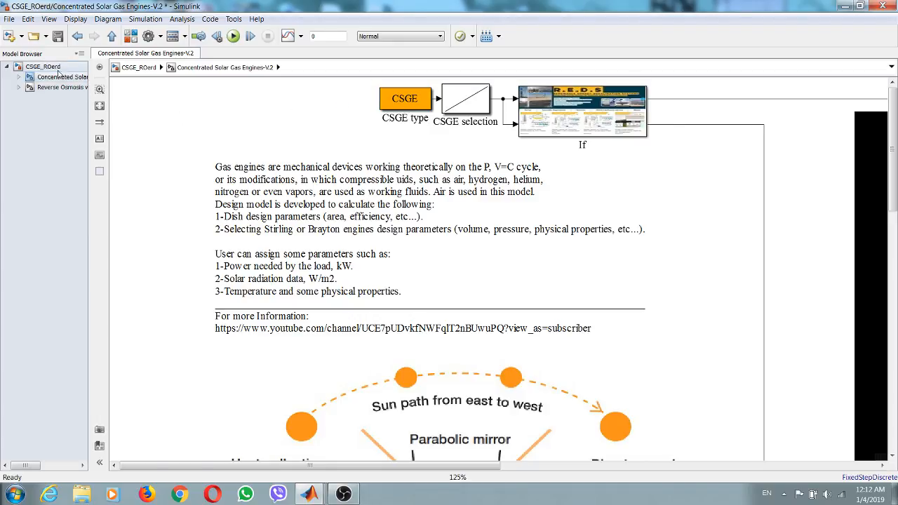
pyautogui.click(52, 67)
pyautogui.rightClick(142, 91)
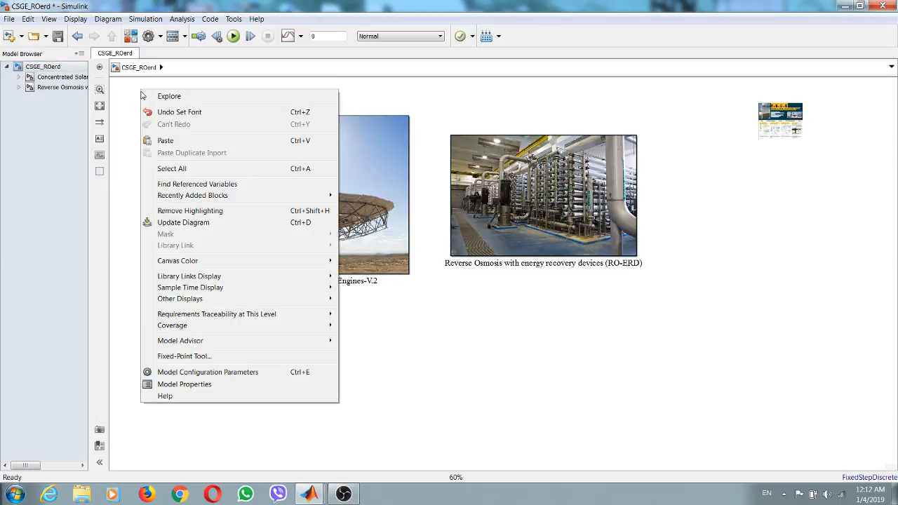
pyautogui.click(159, 142)
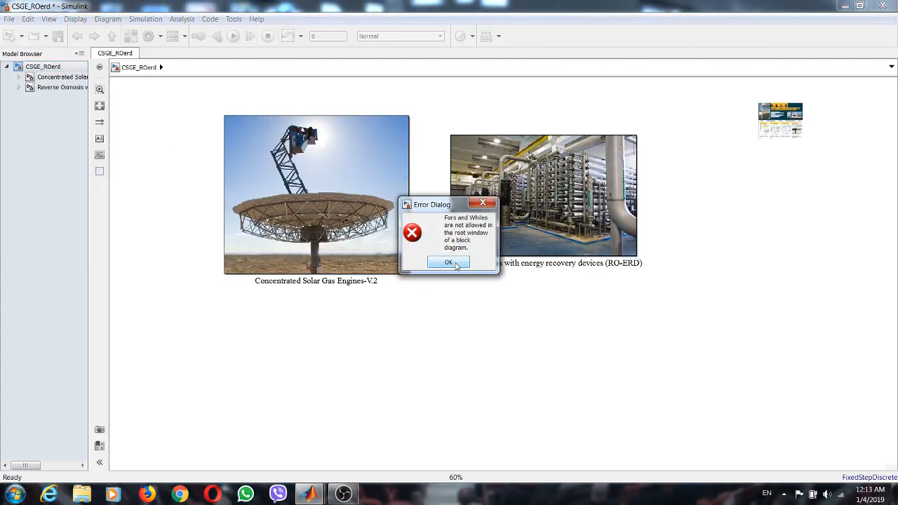
pyautogui.click(449, 263)
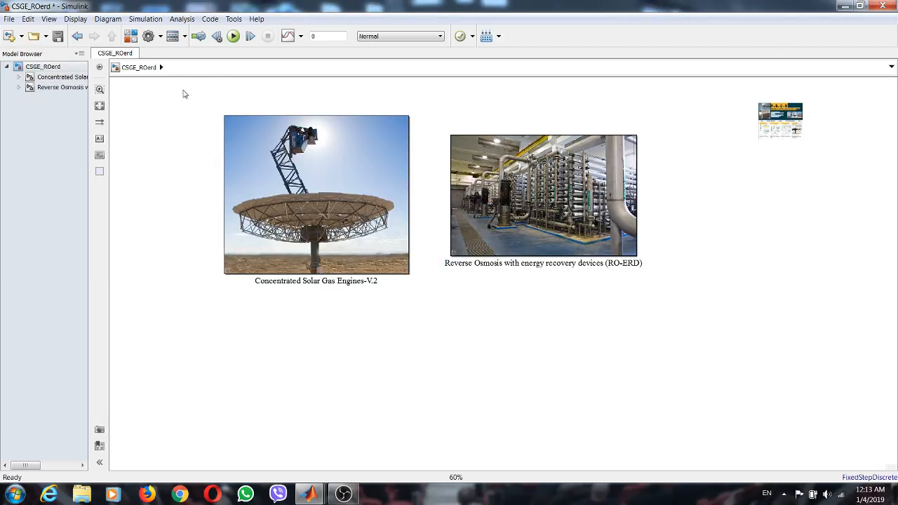
pyautogui.moveTo(183, 90); pyautogui.dragTo(664, 337)
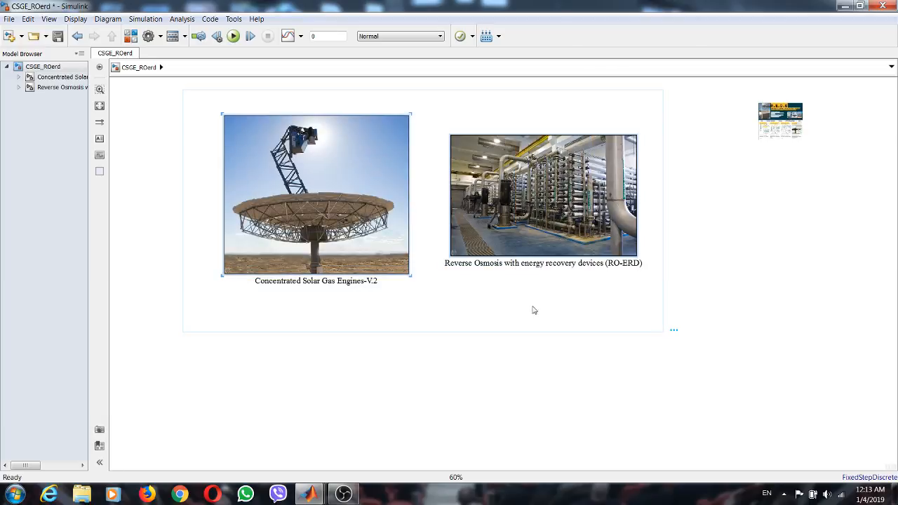
pyautogui.rightClick(356, 146)
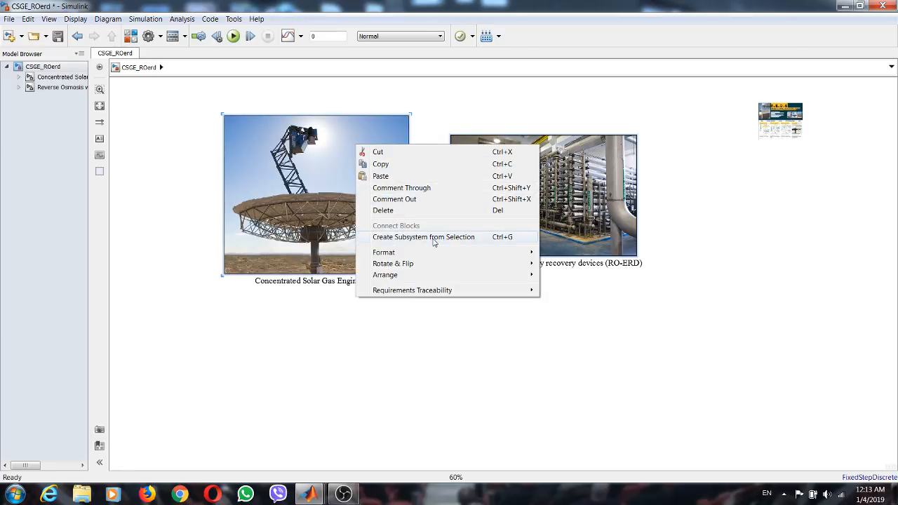
pyautogui.click(171, 115)
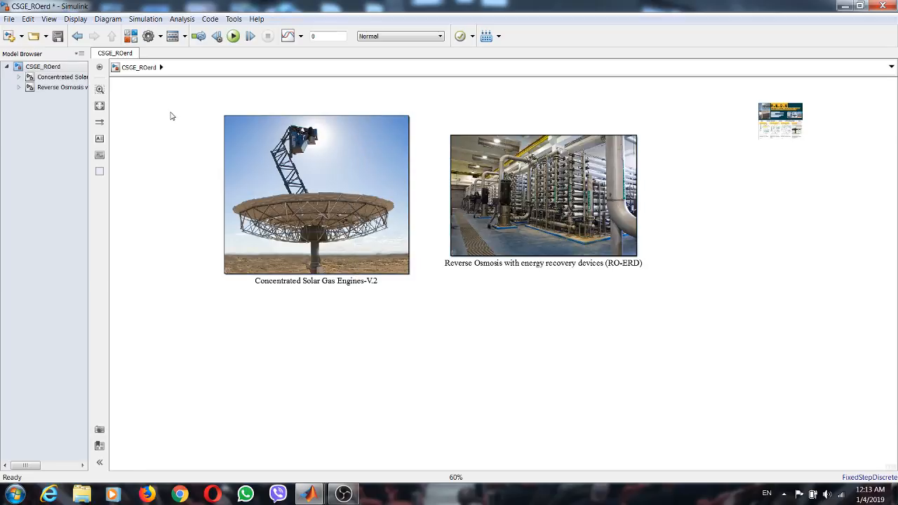
# - Inspect the solar gas engines and RO-ERD subsystems, including the pump power output HP inside 1: RO unit (Basic)
pyautogui.click(48, 76)
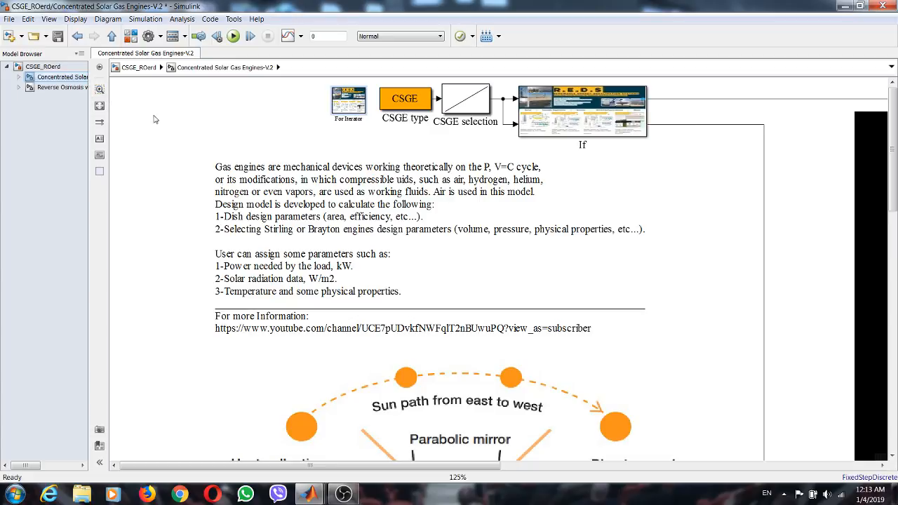
pyautogui.click(56, 88)
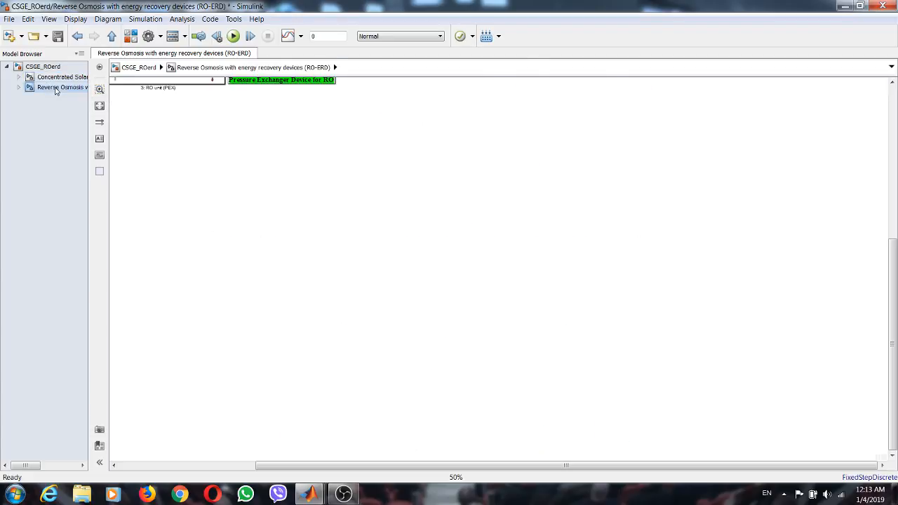
pyautogui.click(100, 107)
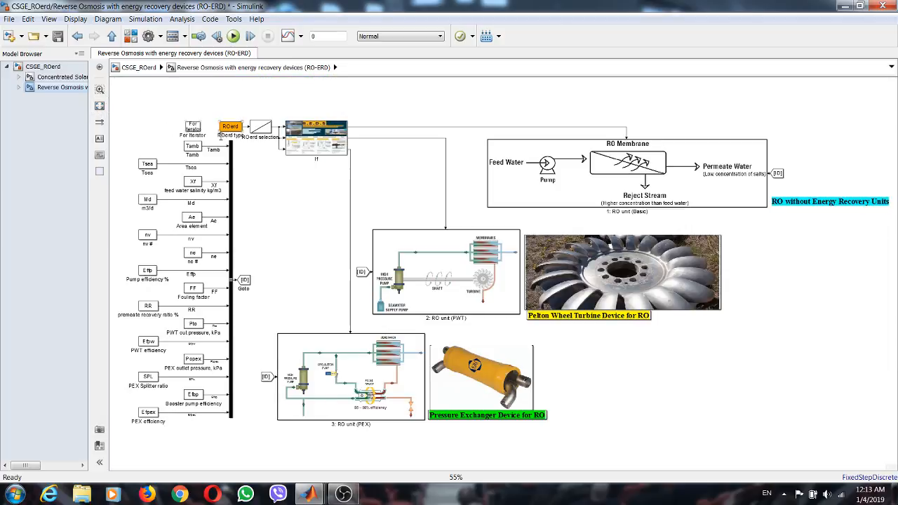
pyautogui.click(43, 66)
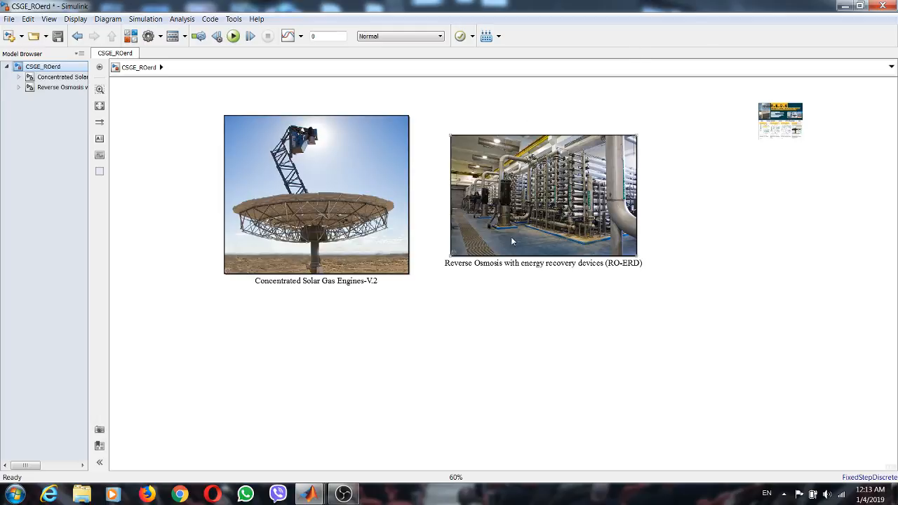
pyautogui.click(63, 87)
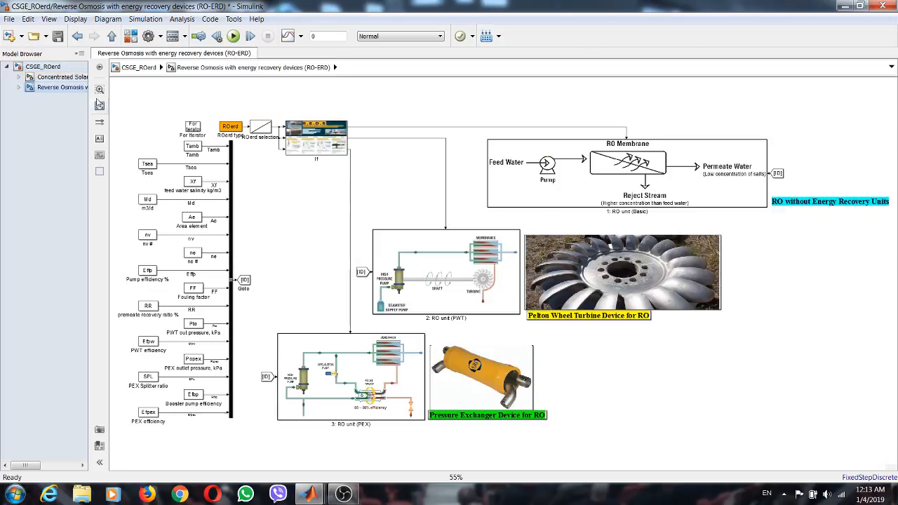
pyautogui.click(19, 87)
pyautogui.click(64, 97)
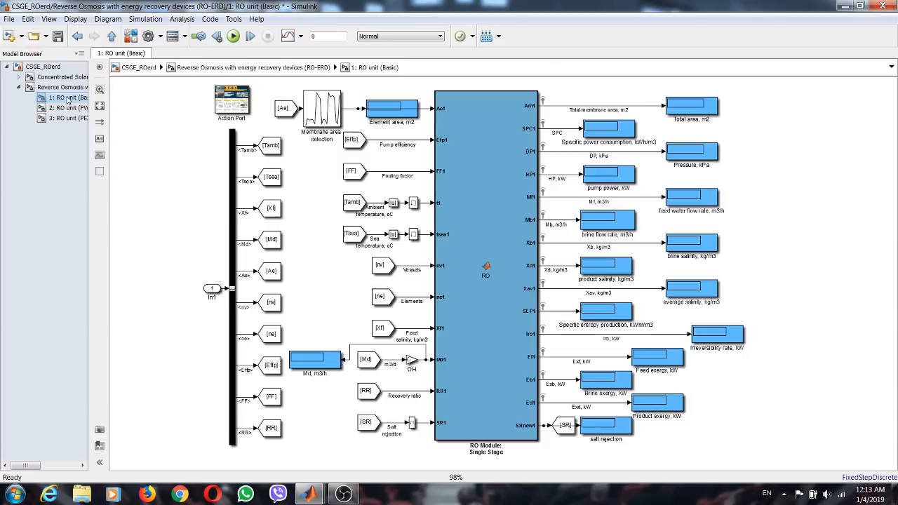
pyautogui.scroll(2, 595, 151)
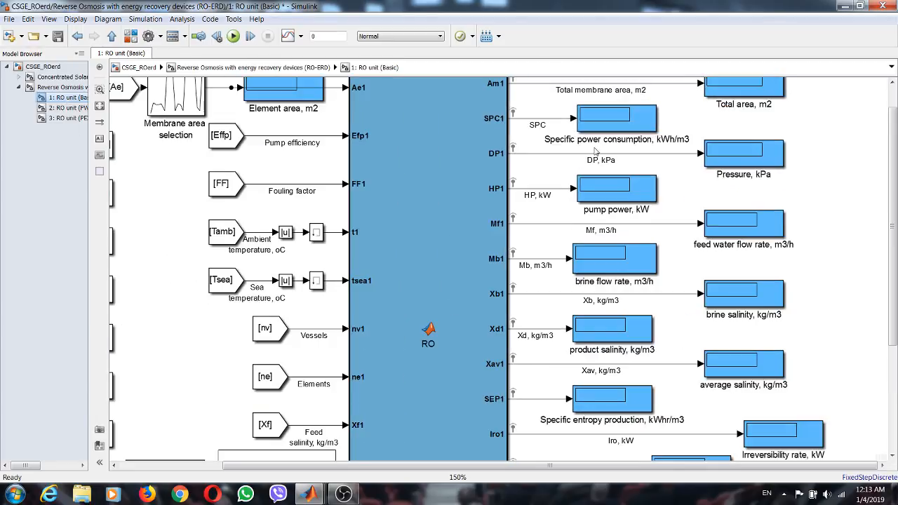
pyautogui.scroll(1, 494, 125)
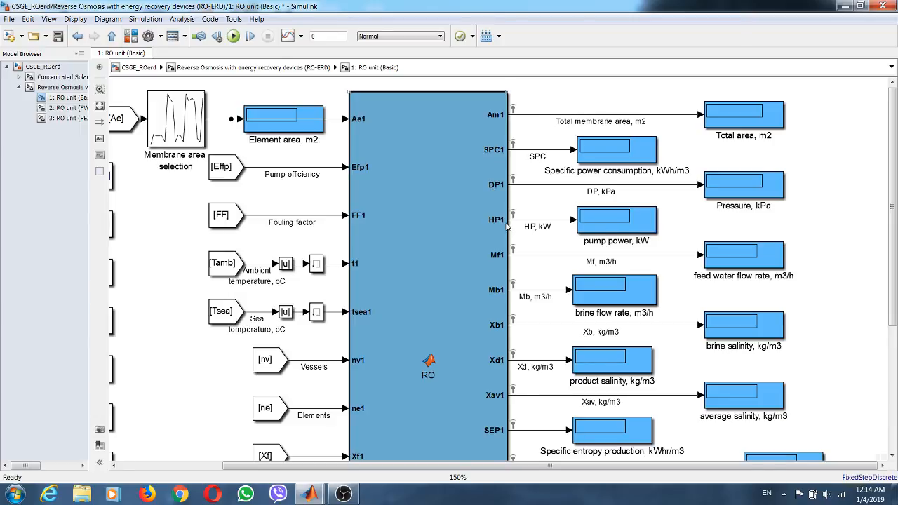
pyautogui.click(536, 226)
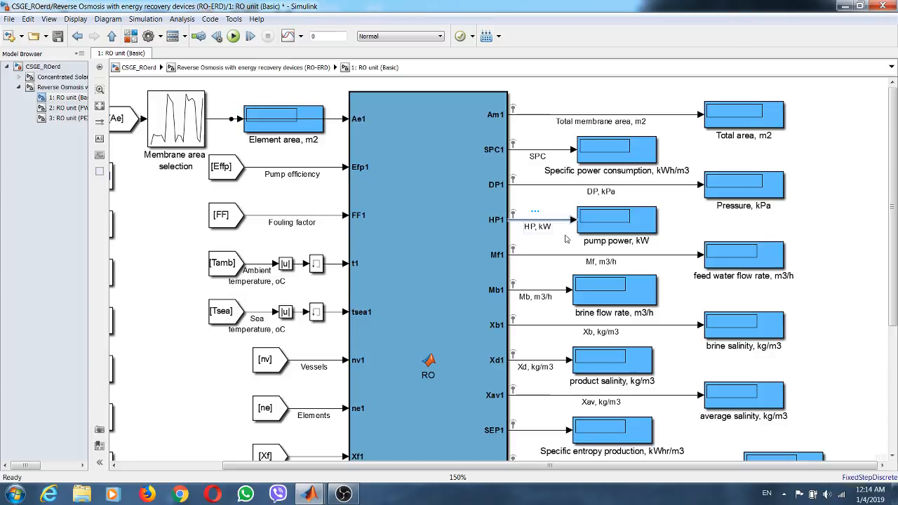
# - Move the Concentrated Solar Gas Engines-V.2 block down at the top level, so it sits lower than the RO-ERD block
pyautogui.click(43, 66)
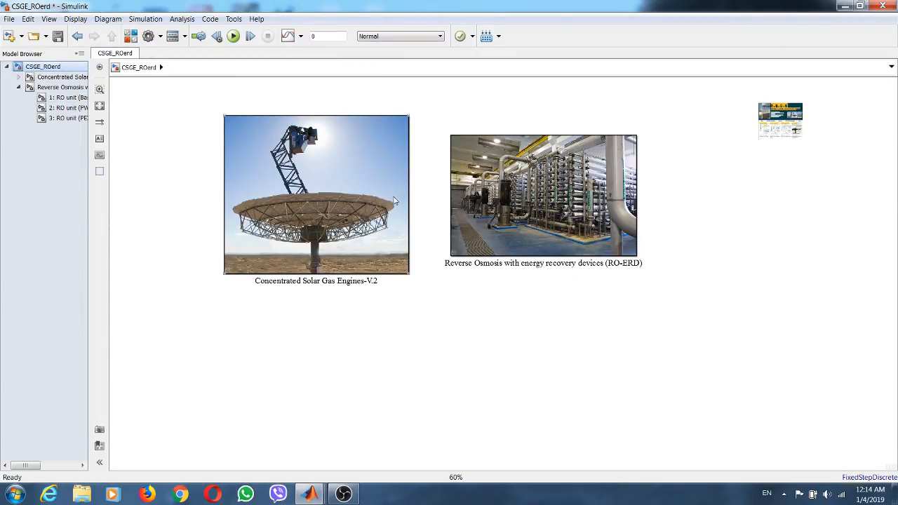
pyautogui.click(356, 202)
pyautogui.moveTo(293, 154); pyautogui.dragTo(303, 237)
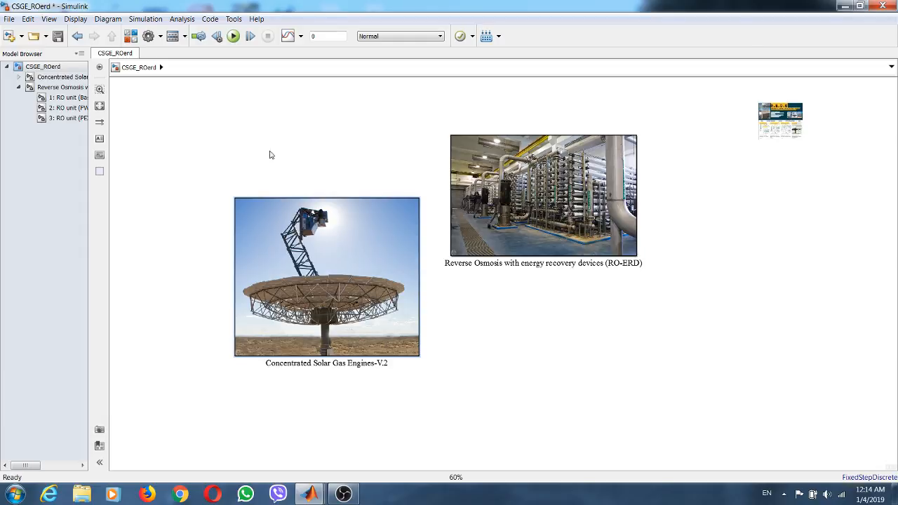
# - Add an Out1 block from the Sinks library to 1: RO unit (Basic) and branch the HP pump power signal to it
pyautogui.click(64, 97)
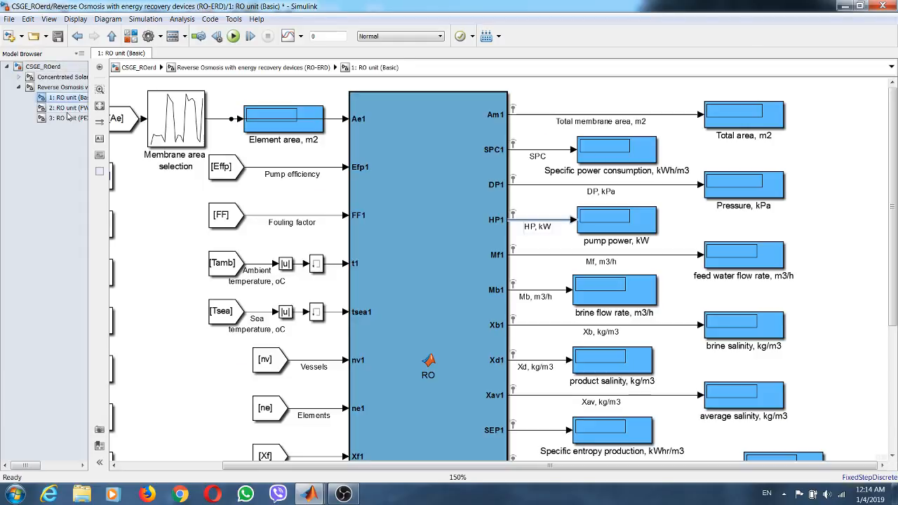
pyautogui.click(67, 107)
pyautogui.click(67, 98)
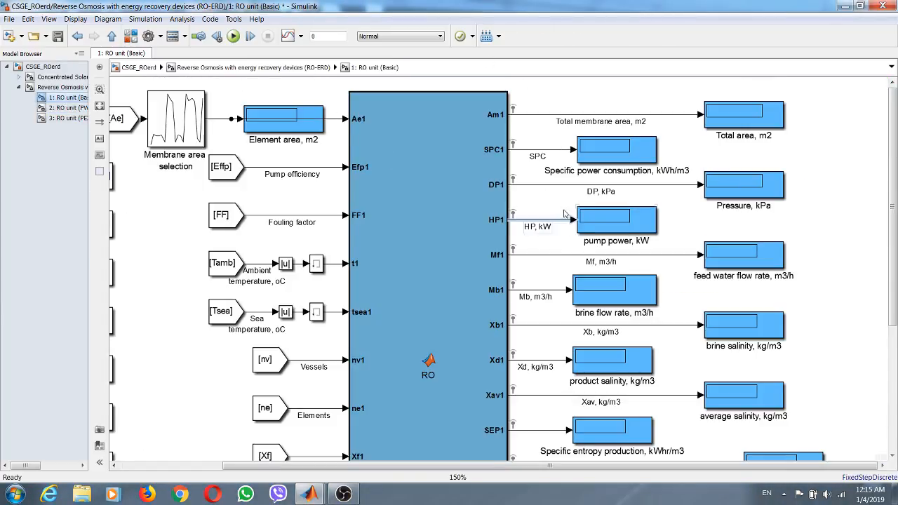
pyautogui.click(443, 212)
pyautogui.click(131, 37)
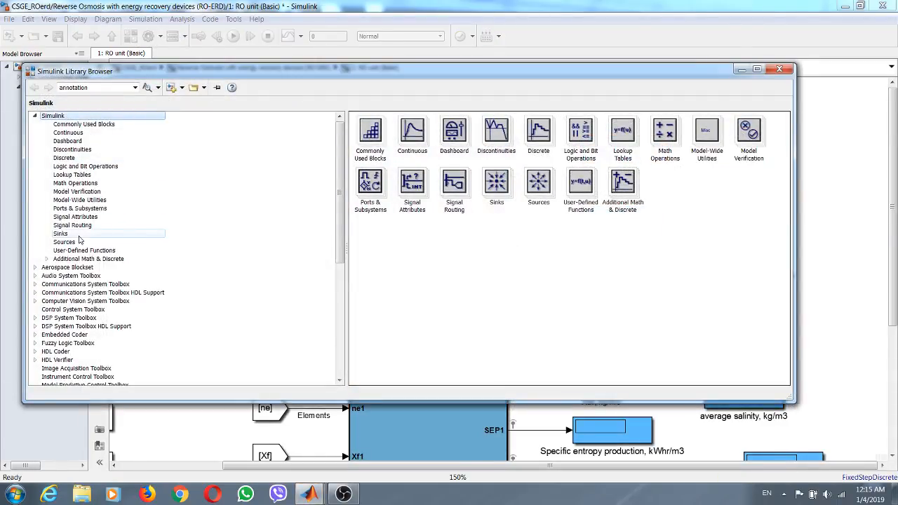
pyautogui.click(75, 236)
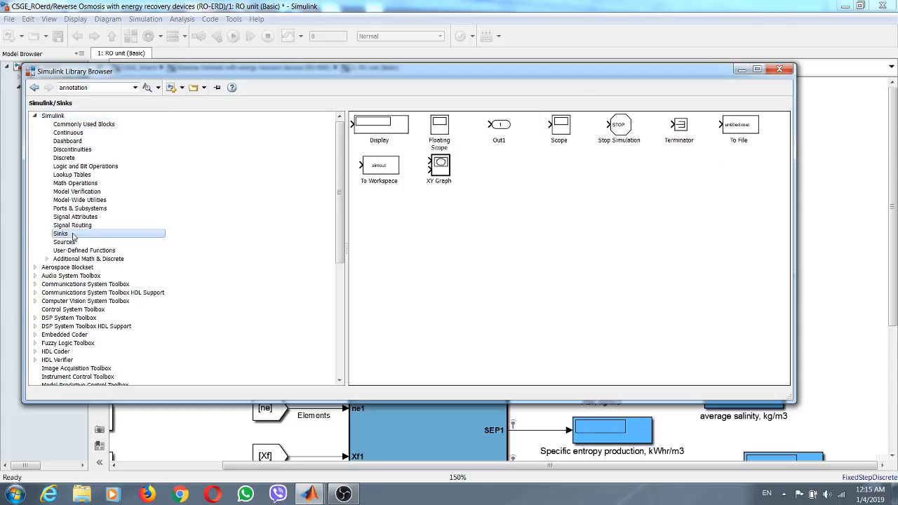
pyautogui.click(500, 129)
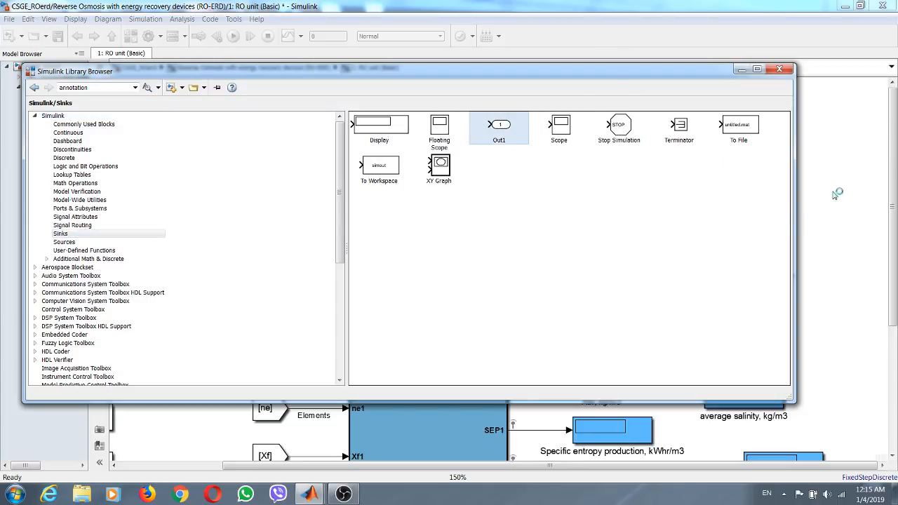
pyautogui.moveTo(835, 195); pyautogui.dragTo(835, 197)
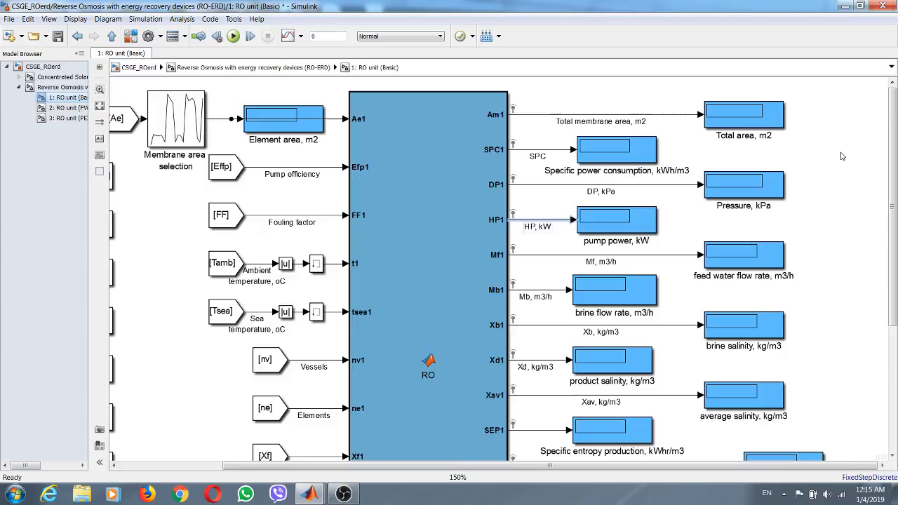
pyautogui.moveTo(821, 180); pyautogui.dragTo(521, 198)
# - Rename the Out1 block on the HP pump power signal to HPbasic
pyautogui.click(532, 214)
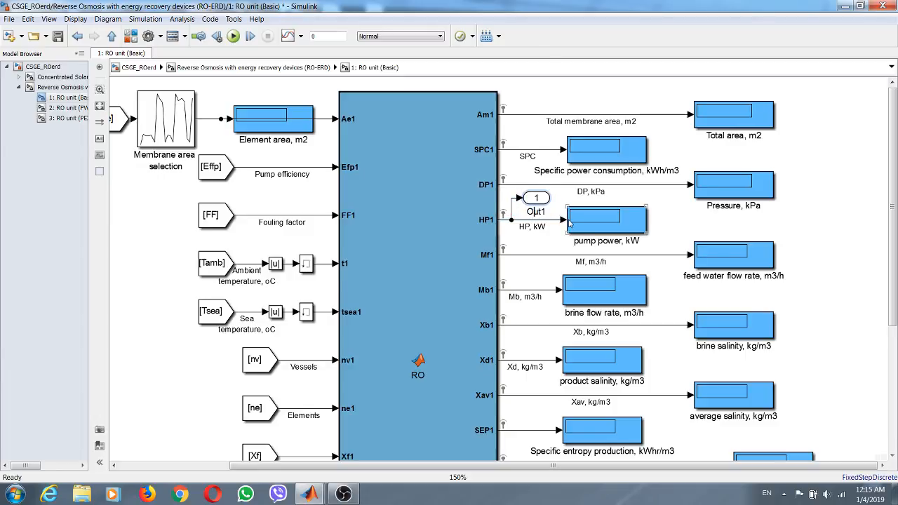
pyautogui.hotkey('ctrl', 'a')
pyautogui.write('HP')
pyautogui.write('basic')
pyautogui.click(799, 227)
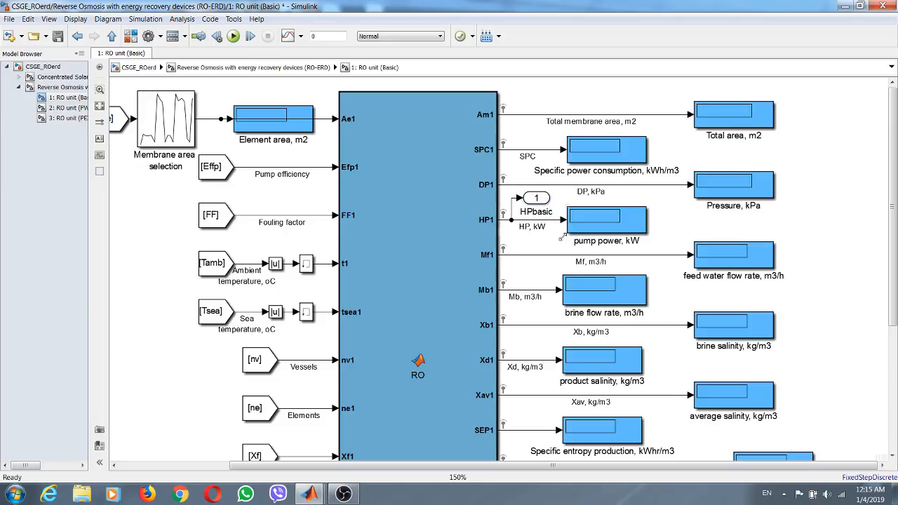
# - Nudge the HPbasic output port slightly down, closer to the HP signal line, and save the model
pyautogui.click(541, 202)
pyautogui.moveTo(532, 200); pyautogui.dragTo(533, 203)
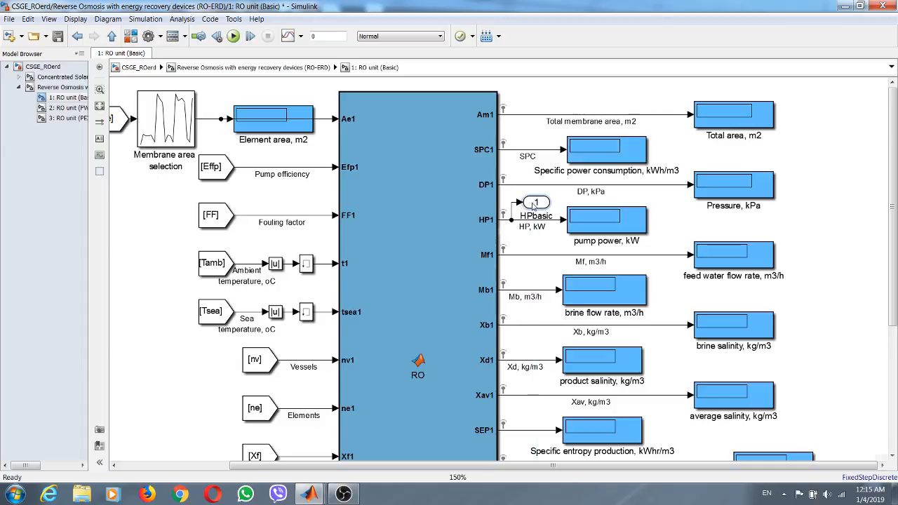
pyautogui.click(59, 38)
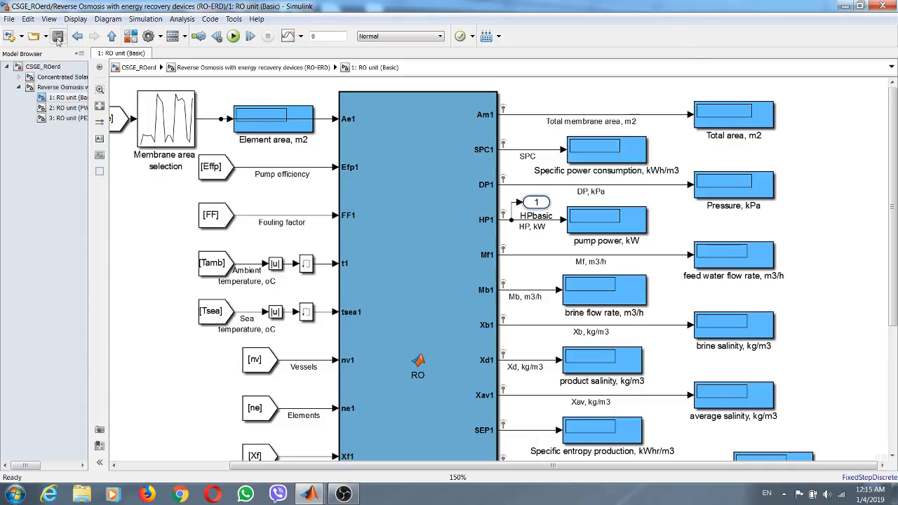
# - At the top level of CSGE_ROerd, prefix the Concentrated Solar Gas Engines-V.2 block's name with "1:" and the Reverse Osmosis block's name with "2:"
pyautogui.click(68, 108)
pyautogui.click(52, 67)
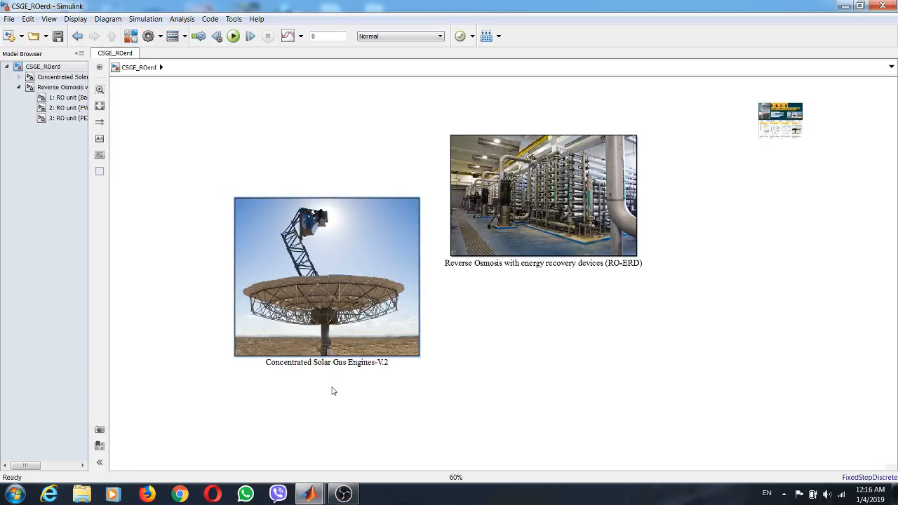
pyautogui.write('1:')
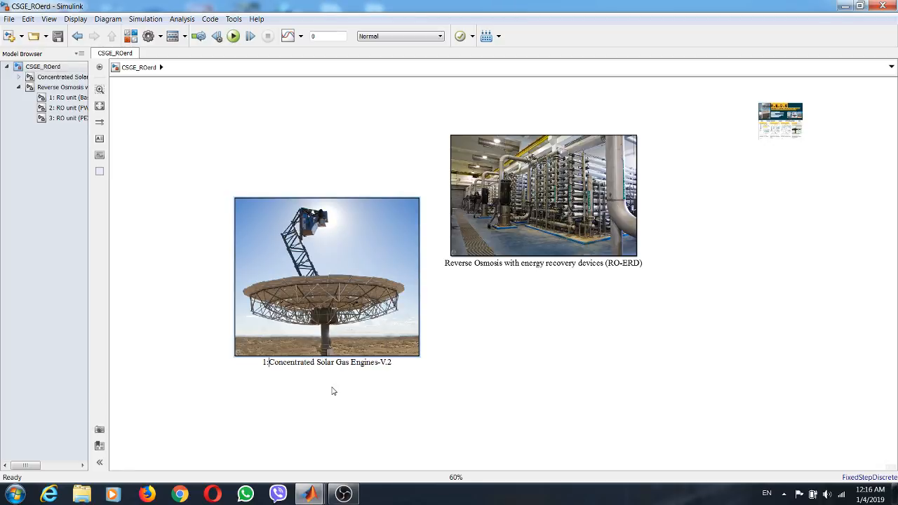
pyautogui.click(475, 351)
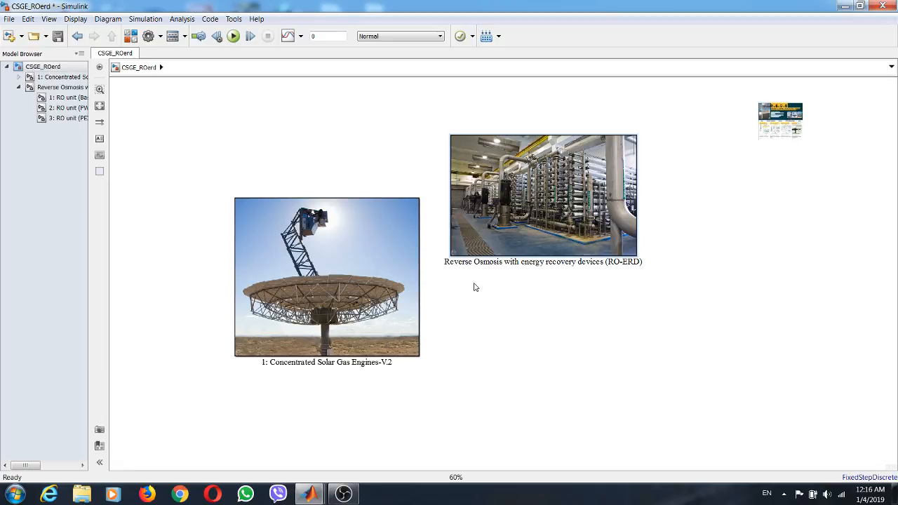
pyautogui.write('2:')
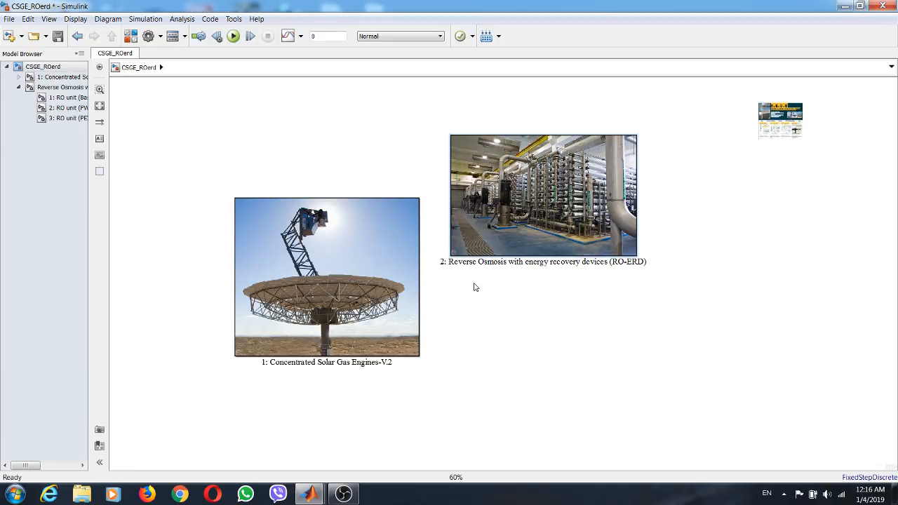
pyautogui.click(522, 330)
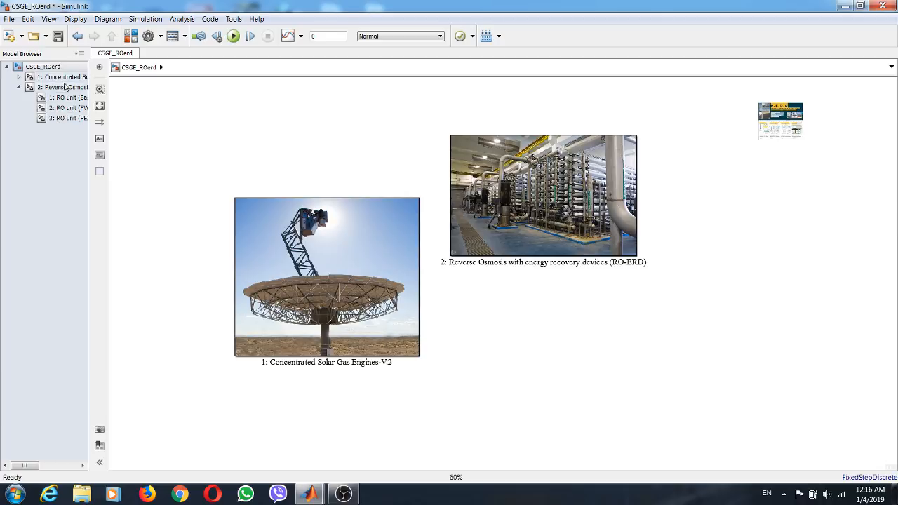
# - Inside the Reverse Osmosis subsystem, rename the basic RO block to "2.1: RO unit (Basic)"
pyautogui.click(67, 88)
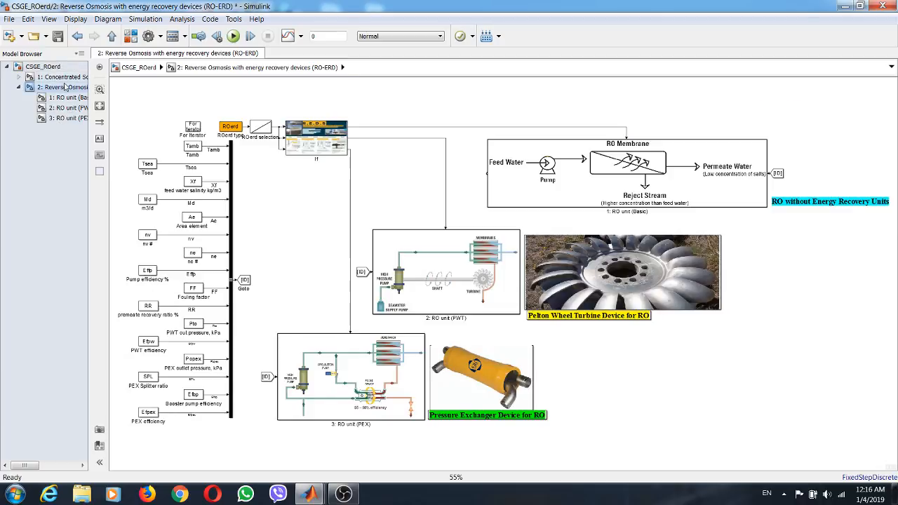
pyautogui.click(608, 211)
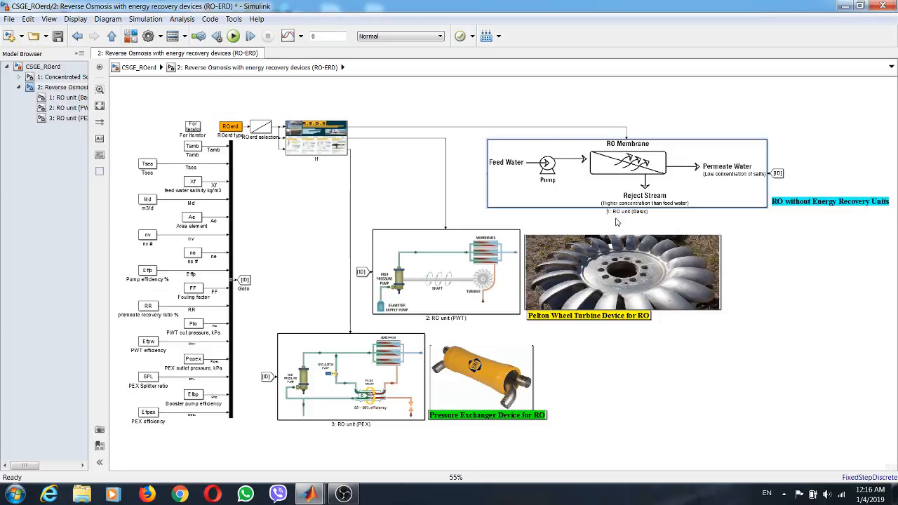
pyautogui.write('2.')
pyautogui.press('Delete')
pyautogui.press('Delete')
pyautogui.press('BackSpace')
pyautogui.write('.1')
pyautogui.click(610, 355)
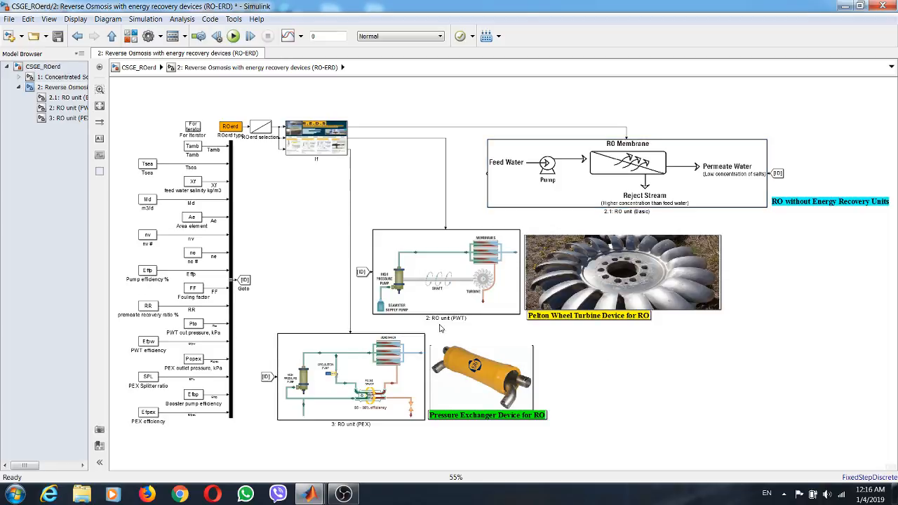
# - Rename the other two RO blocks to "2.2: RO unit (PWT)" and "2.3: RO unit (PEX)"
pyautogui.click(429, 318)
pyautogui.scroll(5, 429, 319)
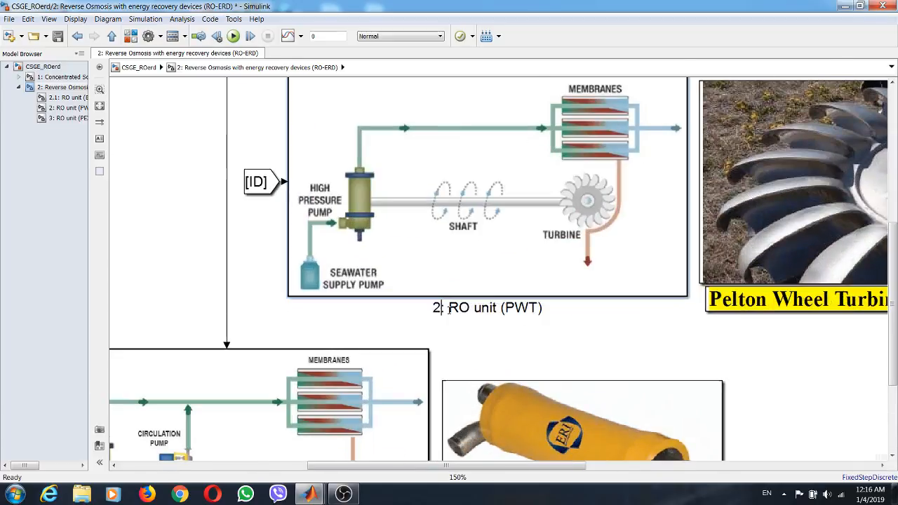
pyautogui.write('.2')
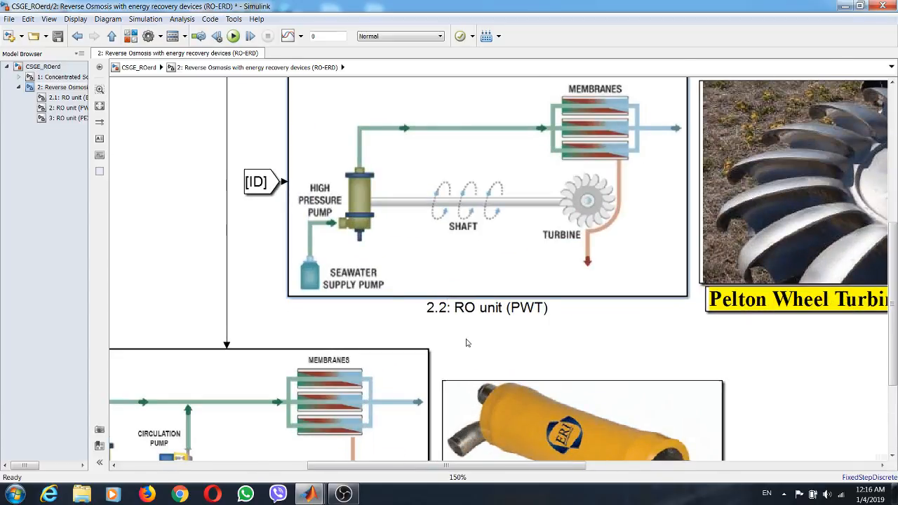
pyautogui.scroll(-2, 522, 290)
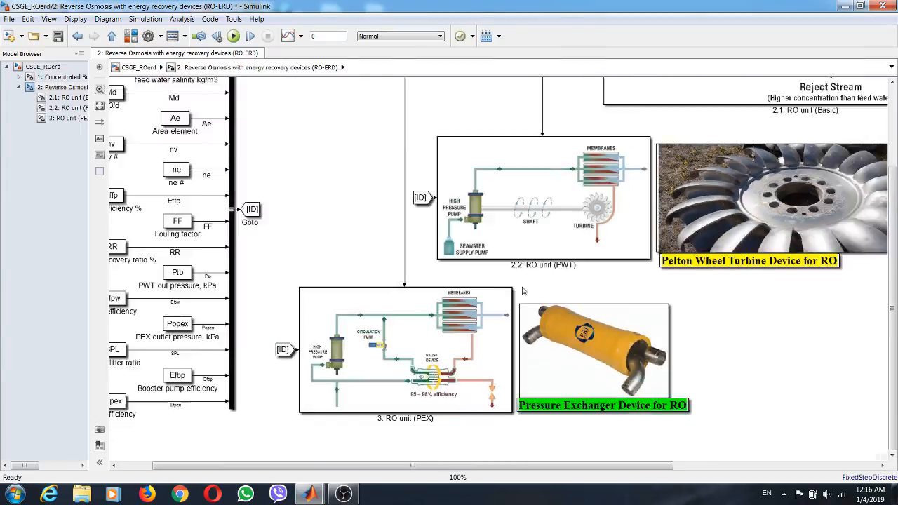
pyautogui.scroll(-2, 521, 291)
pyautogui.click(414, 389)
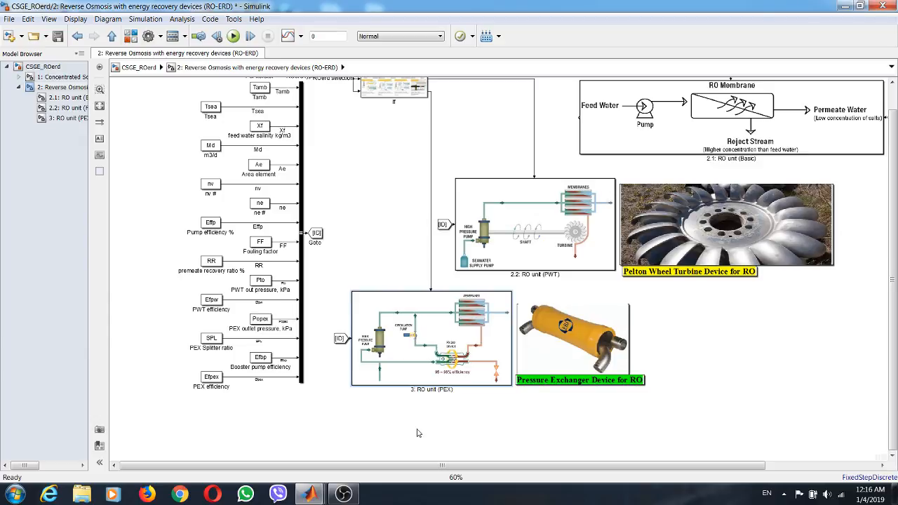
pyautogui.write('2.')
pyautogui.click(766, 359)
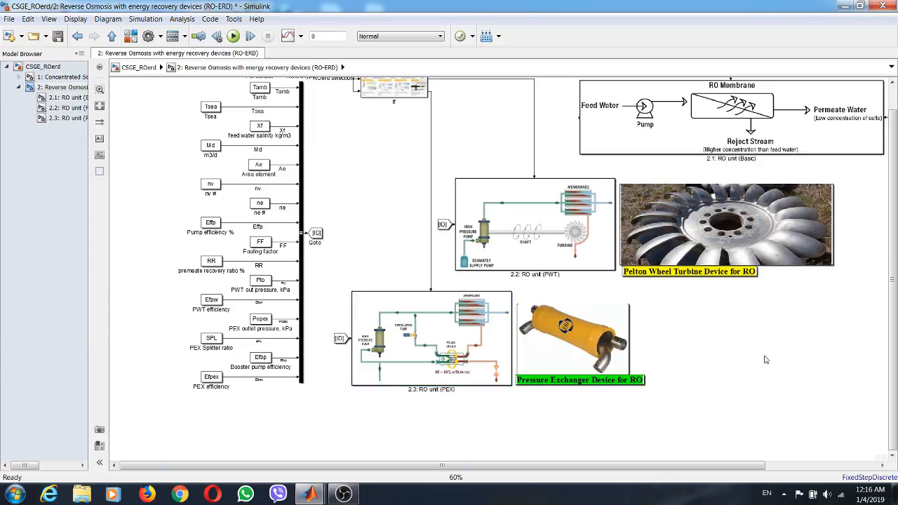
# - Inside the Concentrated Solar Gas Engines-V.2 subsystem, rename the Brayton plant block to "1.2: CSBE Brayton plant"
pyautogui.click(62, 77)
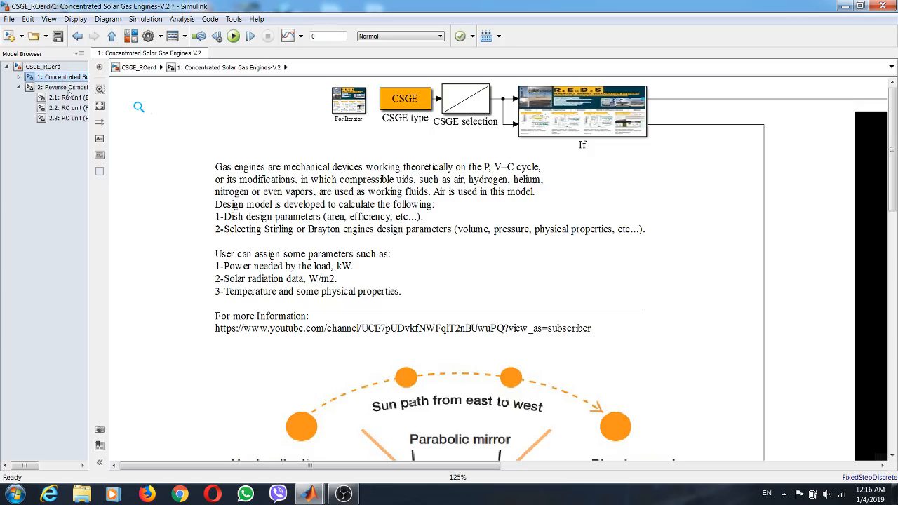
pyautogui.click(99, 106)
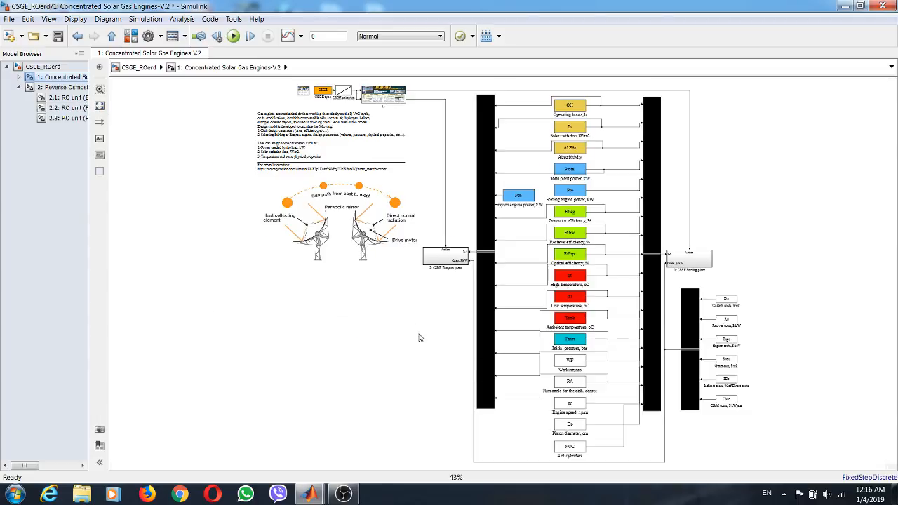
pyautogui.click(20, 79)
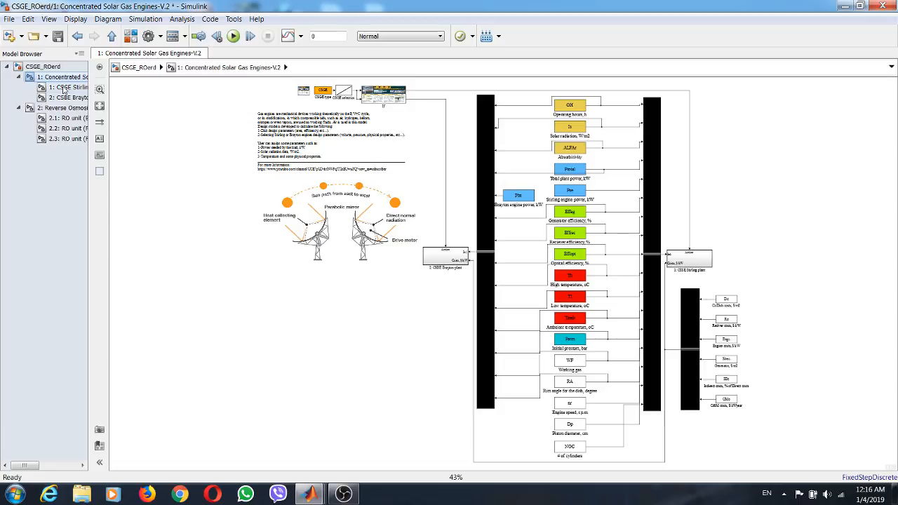
pyautogui.scroll(4, 433, 287)
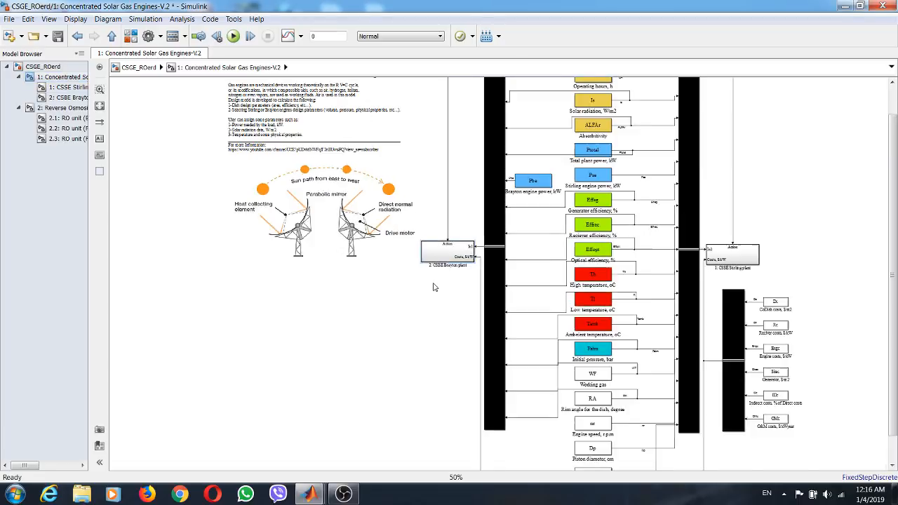
pyautogui.scroll(3, 433, 287)
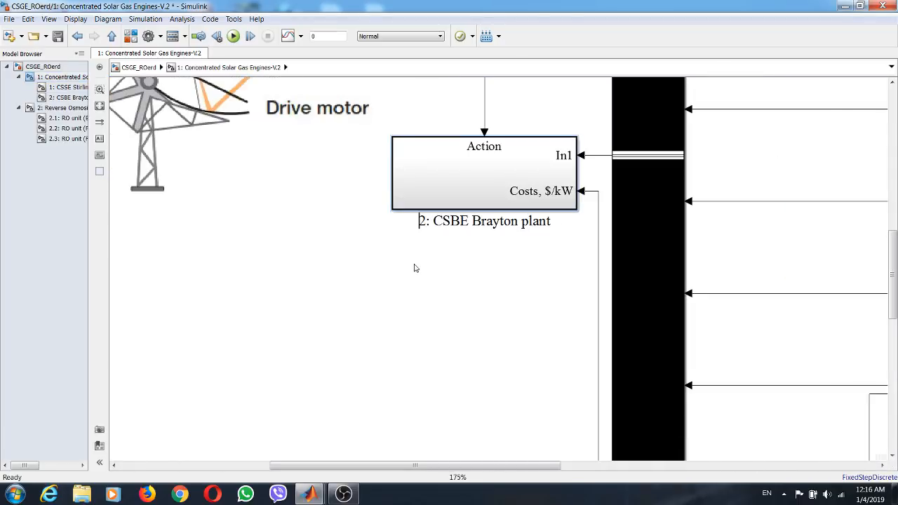
pyautogui.write('1.')
pyautogui.click(327, 264)
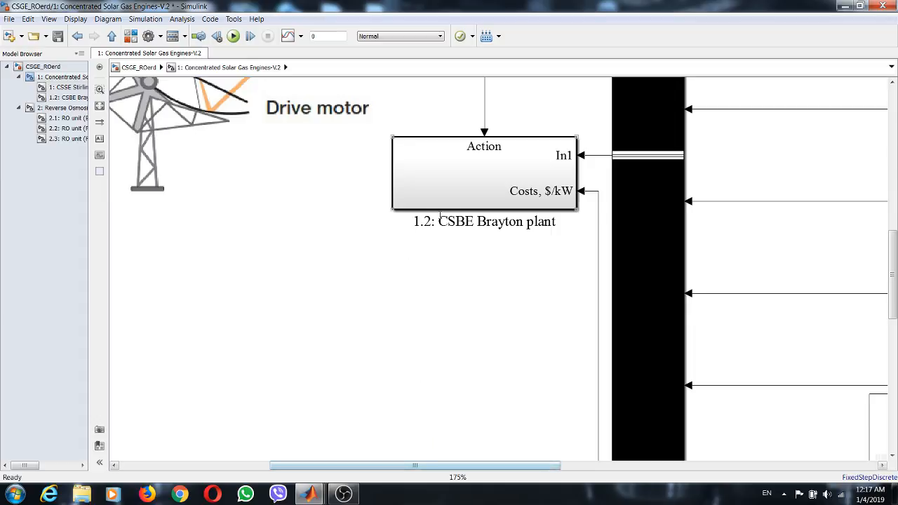
# - Rename the Stirling plant block to "1.1: CSSE Stirling plant"
pyautogui.moveTo(454, 464); pyautogui.dragTo(744, 464)
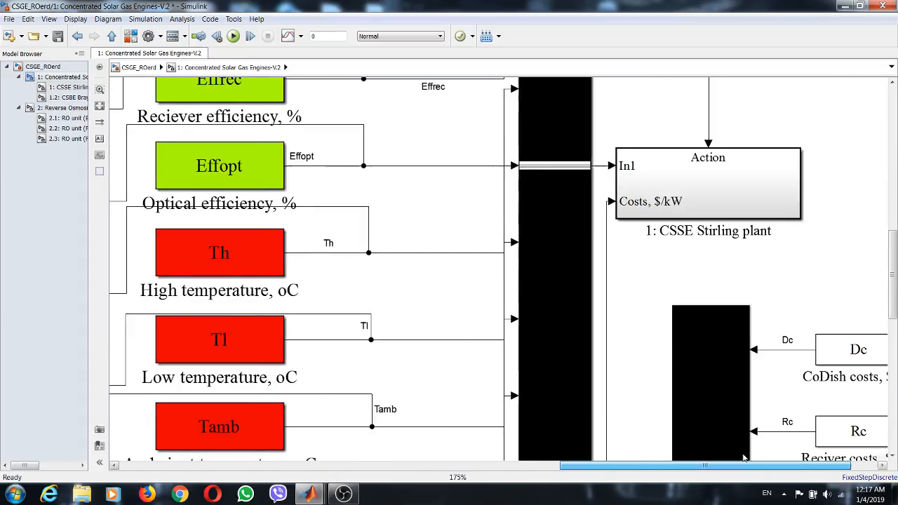
pyautogui.click(652, 231)
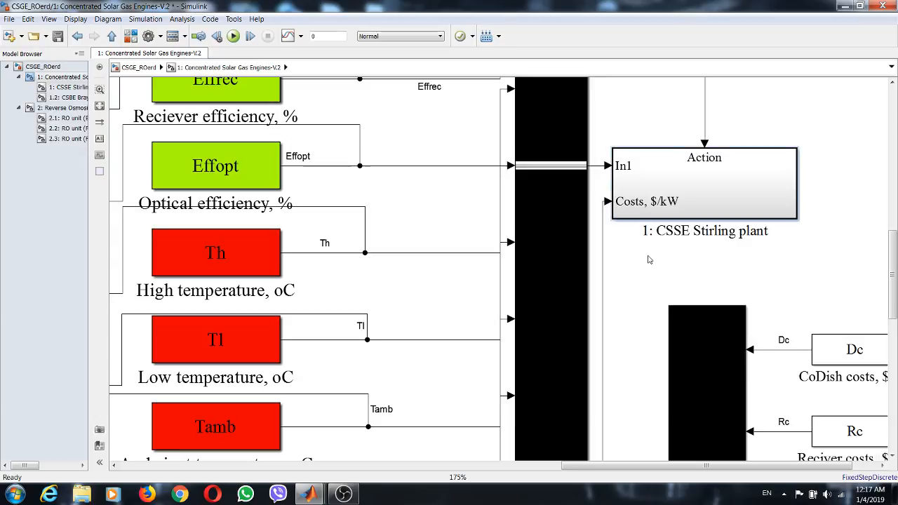
pyautogui.write('.1')
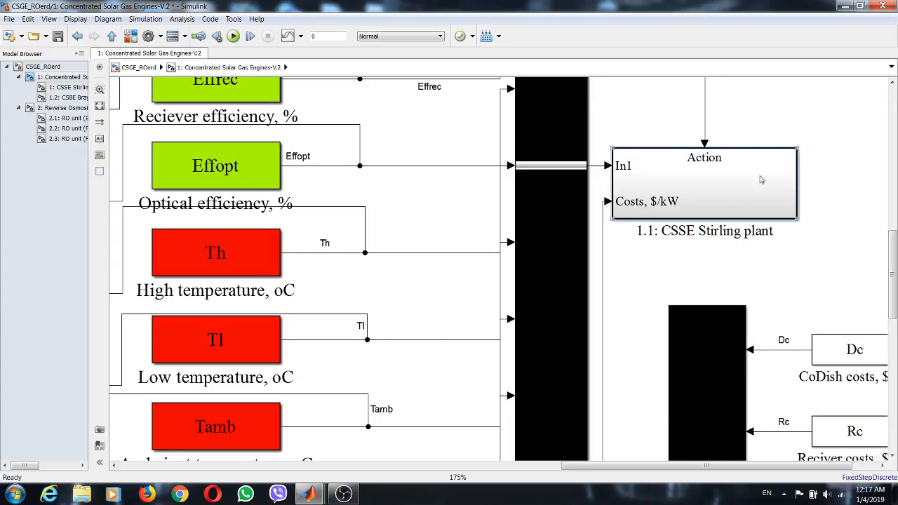
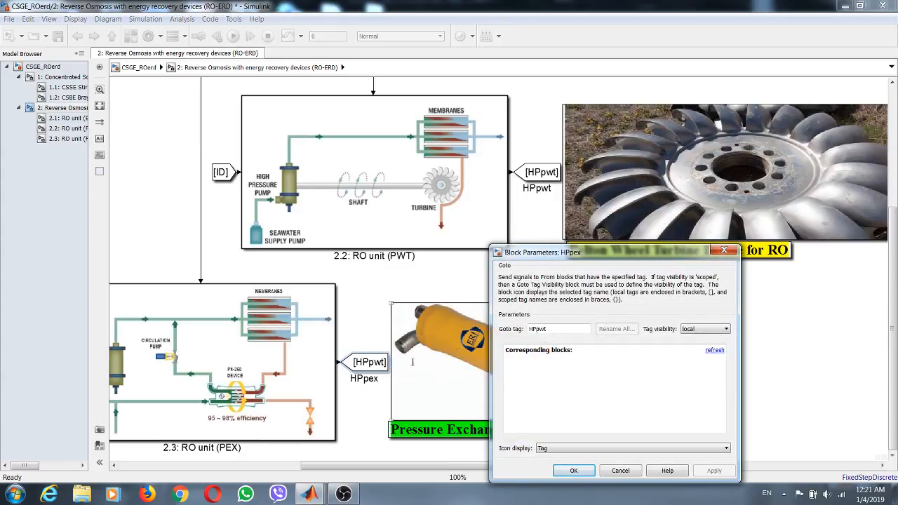
# - Set the HPpex Goto block's tag to HPpex
pyautogui.doubleClick(543, 329)
pyautogui.click(553, 330)
pyautogui.moveTo(538, 329); pyautogui.dragTo(547, 329)
pyautogui.write('pex')
pyautogui.press('Return')
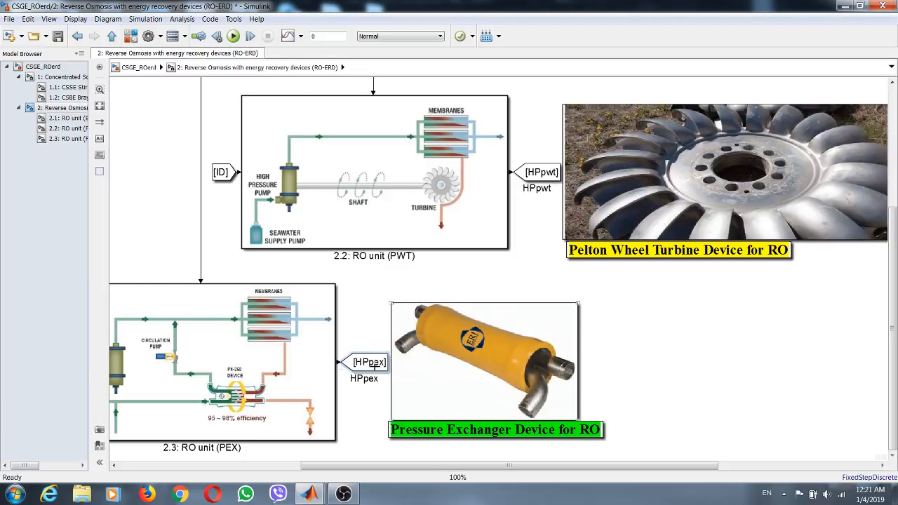
# - Nudge the Pelton wheel turbine picture slightly upward, clear of its yellow caption
pyautogui.click(100, 105)
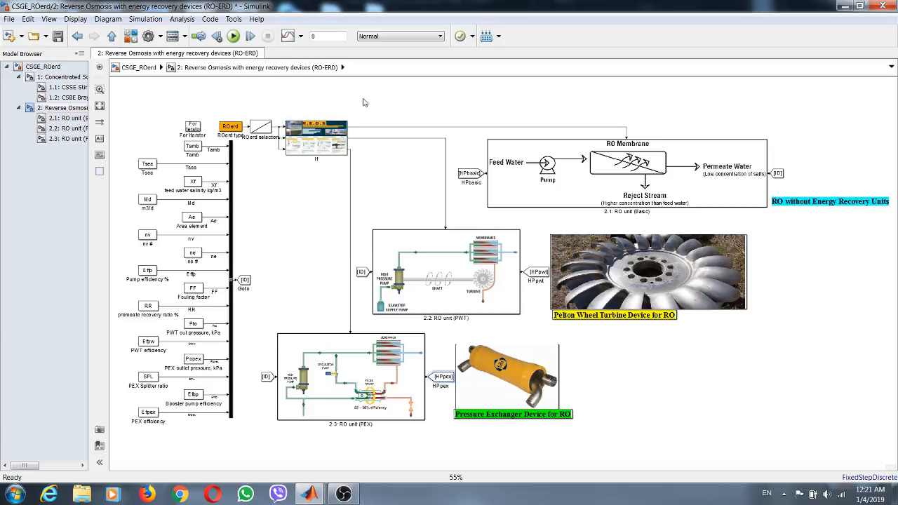
pyautogui.moveTo(765, 233); pyautogui.dragTo(616, 337)
pyautogui.press('Up')
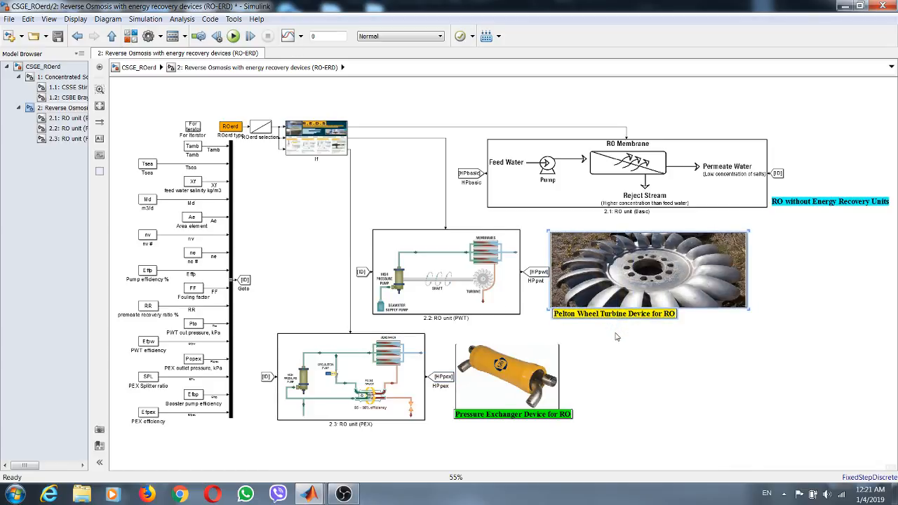
pyautogui.click(610, 373)
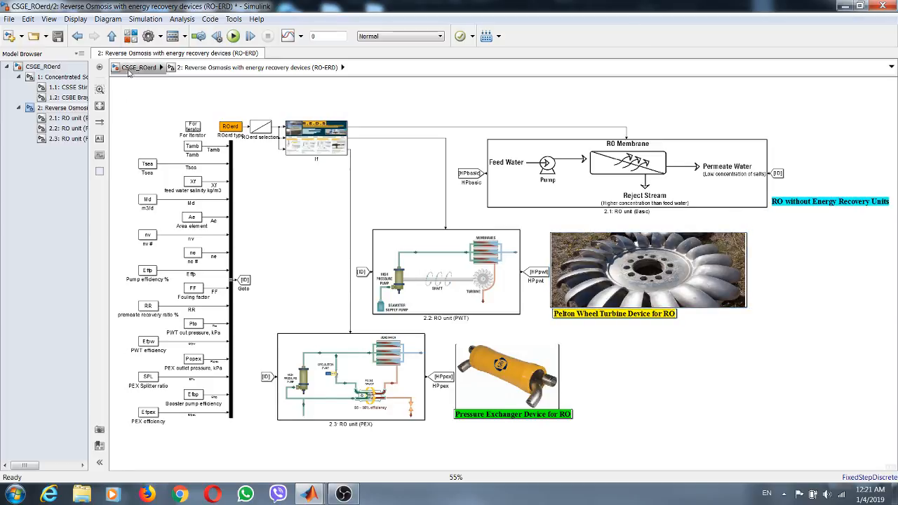
# - Add a Mux block from the commonly used Simulink blocks and stretch it into a tall bar
pyautogui.click(131, 37)
pyautogui.click(84, 124)
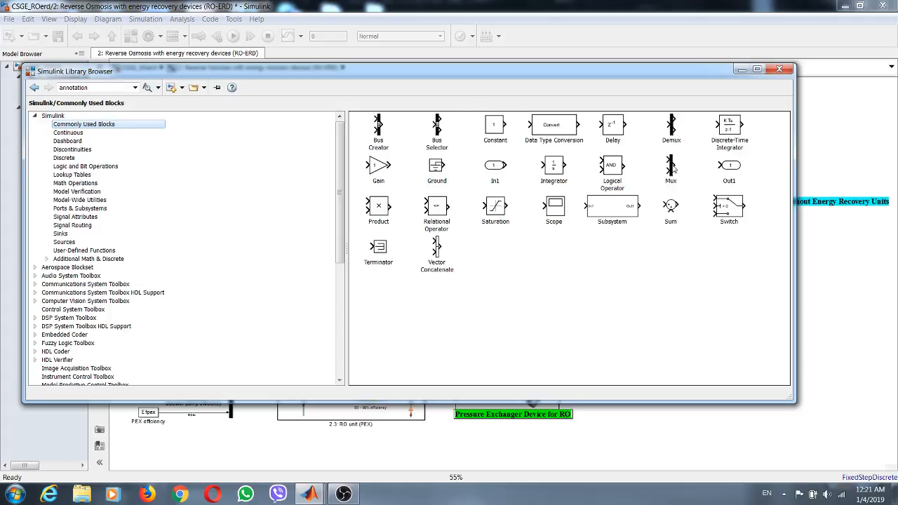
pyautogui.moveTo(672, 168); pyautogui.dragTo(847, 265)
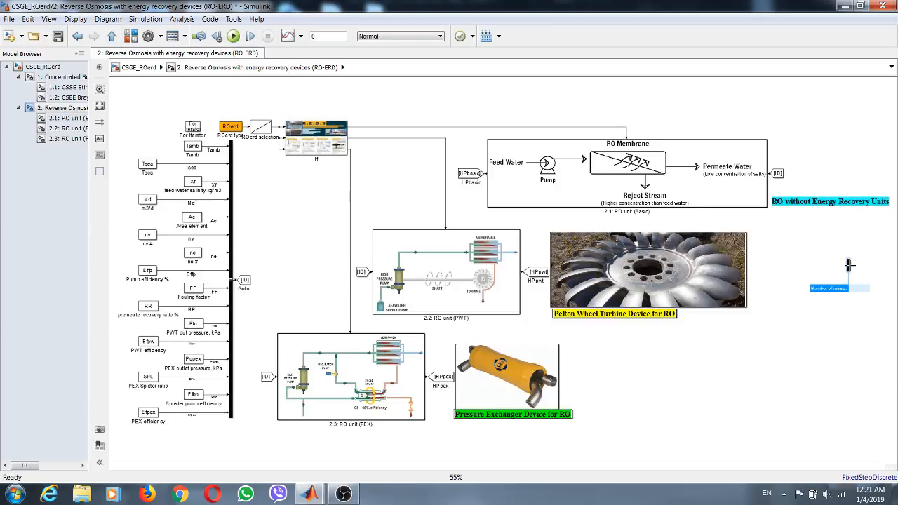
pyautogui.scroll(3, 847, 265)
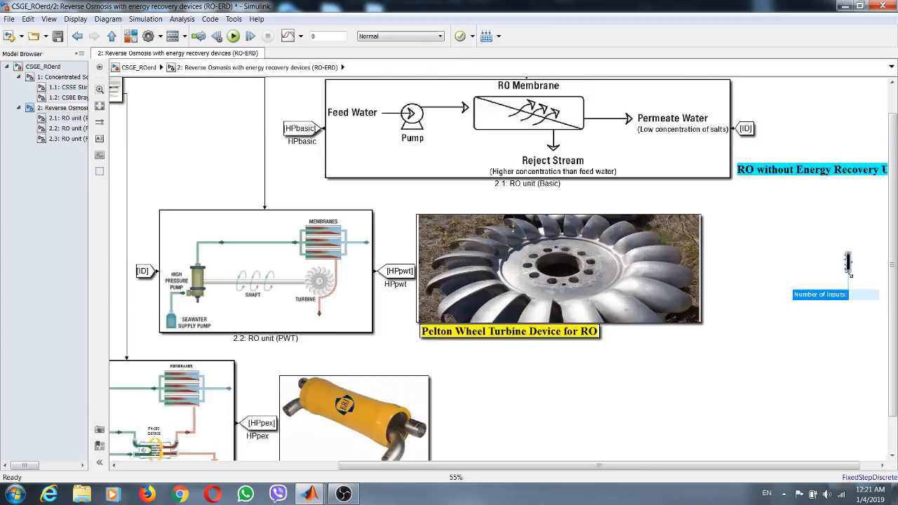
pyautogui.moveTo(846, 273); pyautogui.dragTo(835, 357)
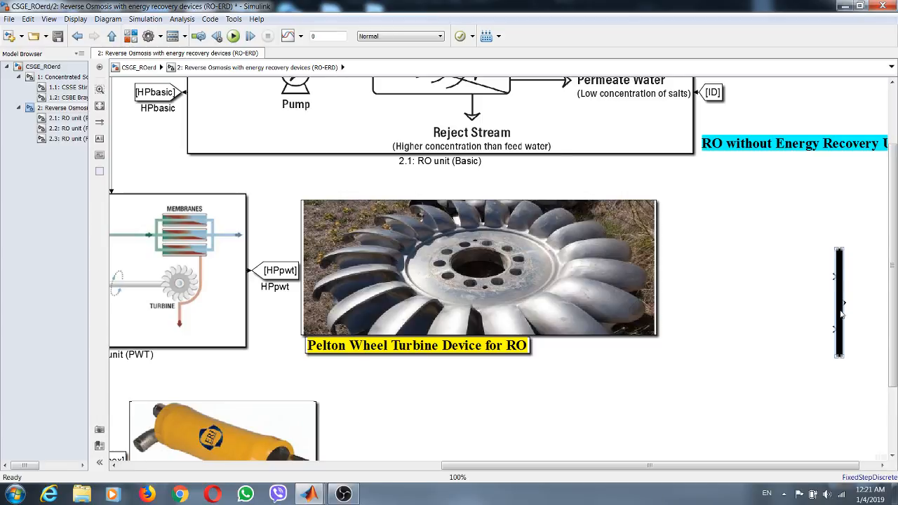
# - Move the new Mux into the empty space between the ID Goto block and the 2.2 PWT unit
pyautogui.moveTo(842, 314); pyautogui.dragTo(427, 432)
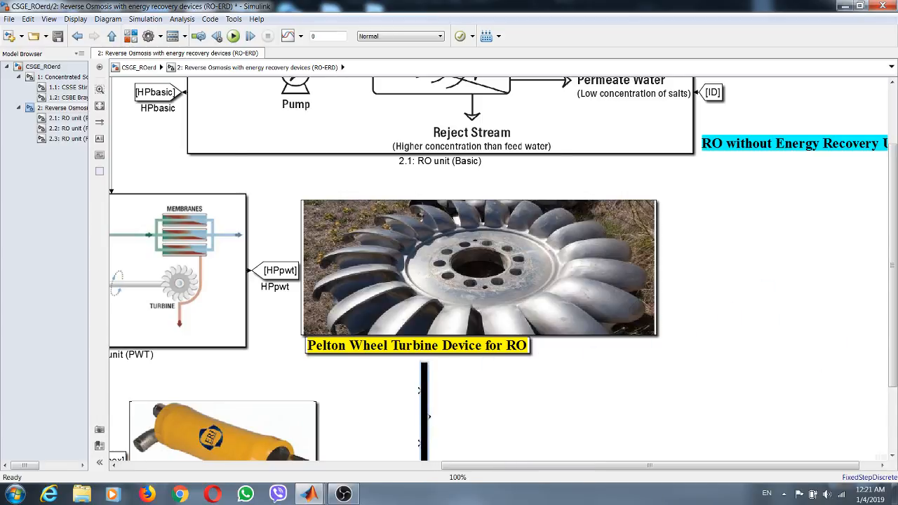
pyautogui.click(99, 107)
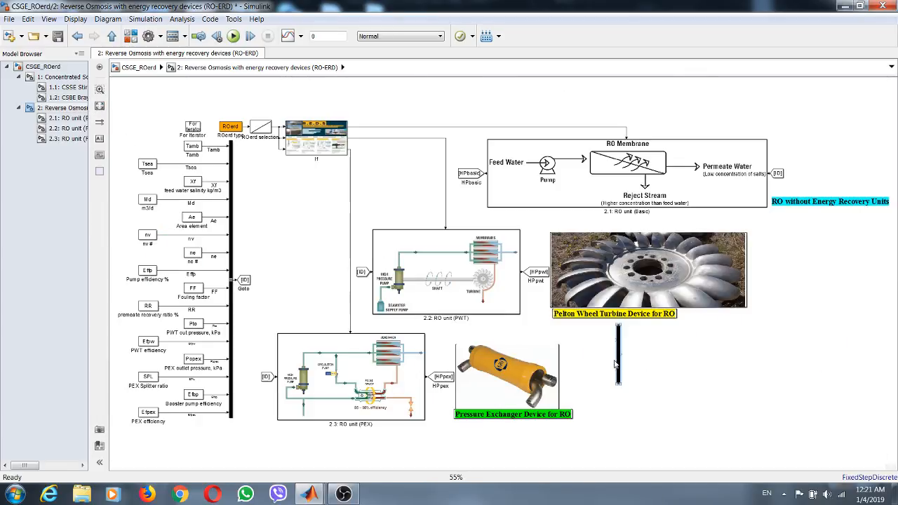
pyautogui.moveTo(618, 368); pyautogui.dragTo(305, 289)
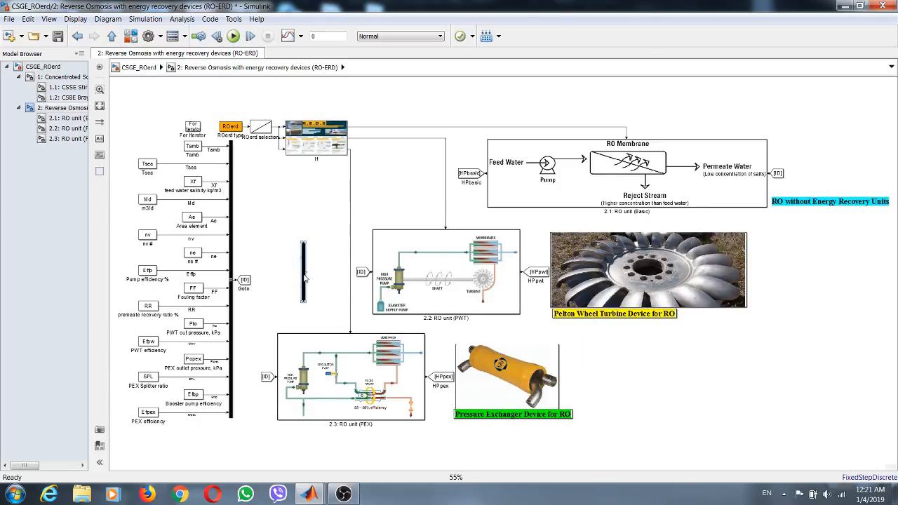
# - Set the new Mux's number of inputs to 3
pyautogui.doubleClick(314, 265)
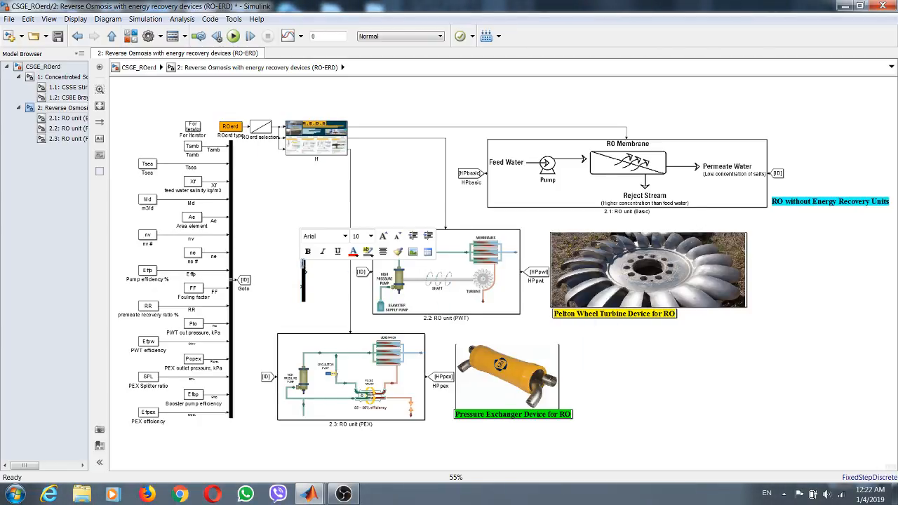
pyautogui.click(318, 285)
pyautogui.doubleClick(306, 273)
pyautogui.write('3')
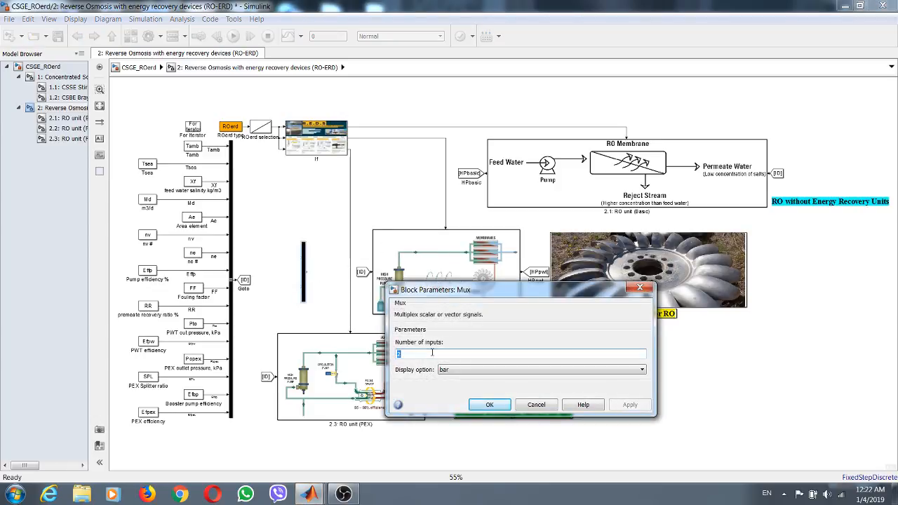
pyautogui.click(611, 407)
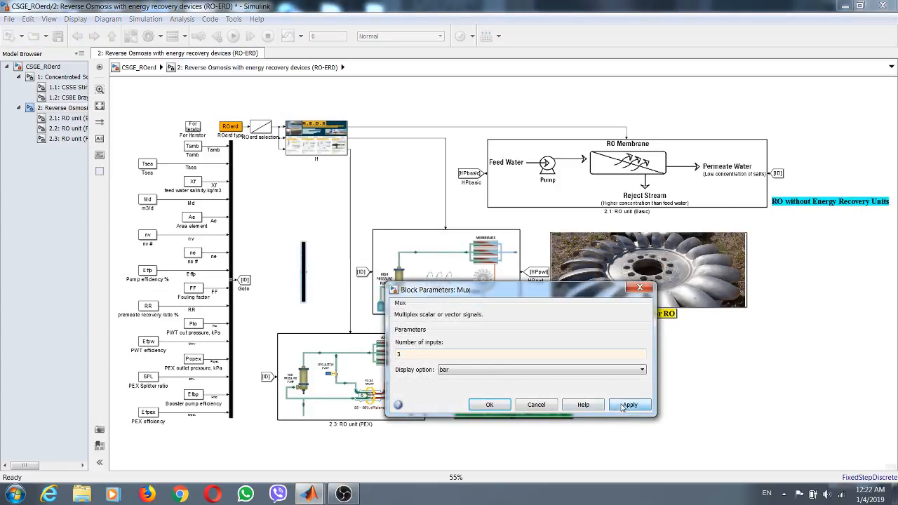
pyautogui.click(494, 406)
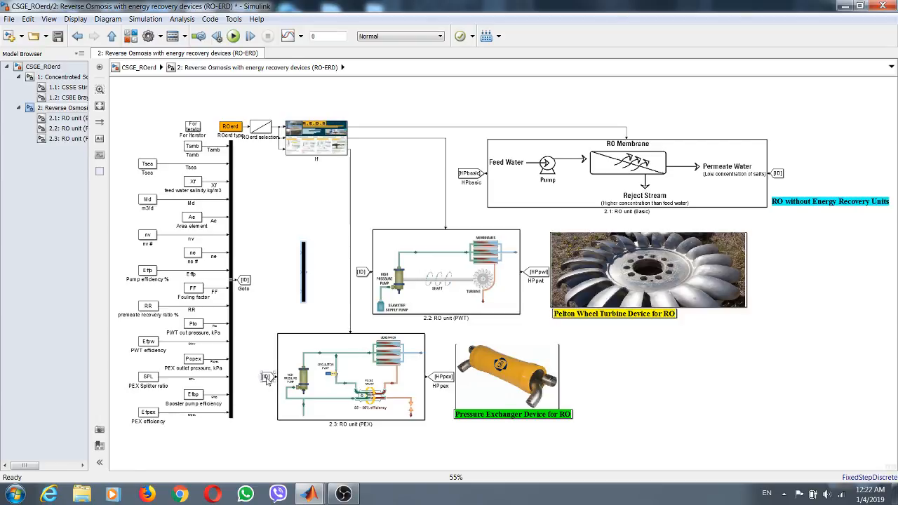
# - Copy the PEX unit's ID From block to the new Mux, placing one copy at each of its three inputs
pyautogui.moveTo(267, 381); pyautogui.dragTo(288, 254)
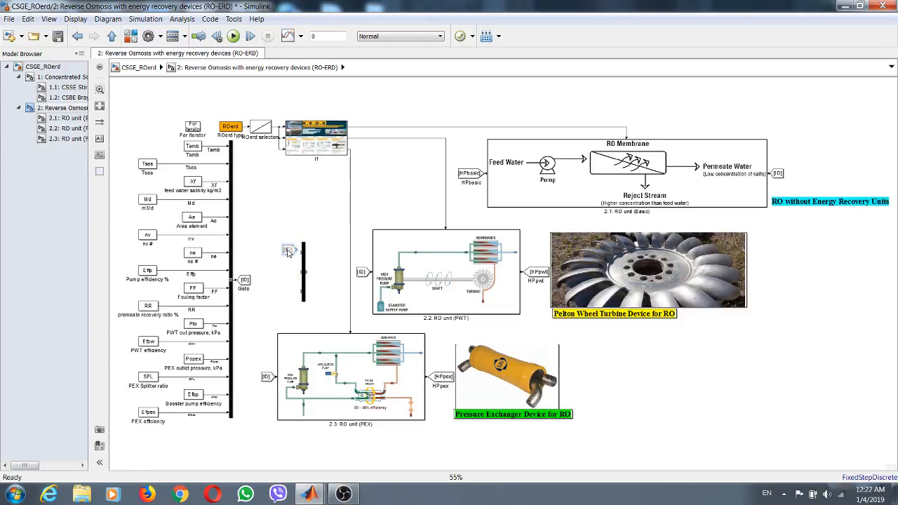
pyautogui.scroll(3, 288, 252)
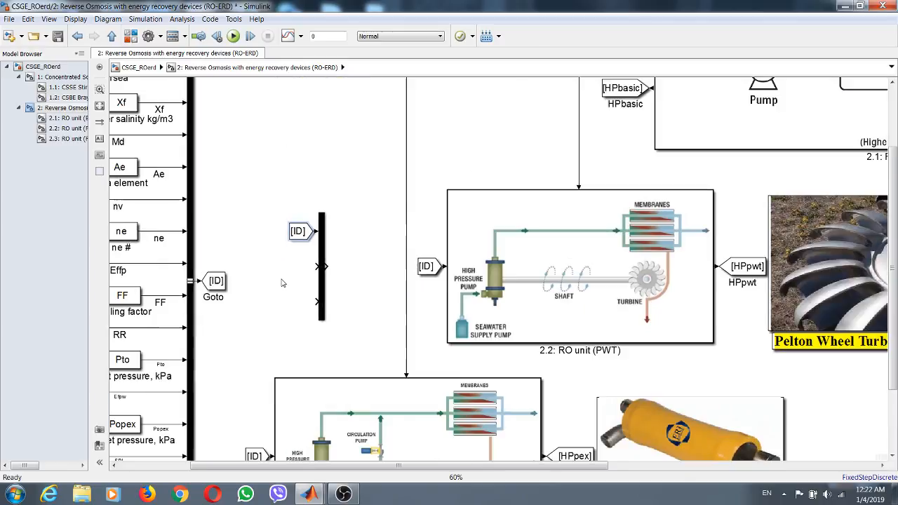
pyautogui.moveTo(299, 240); pyautogui.dragTo(298, 304)
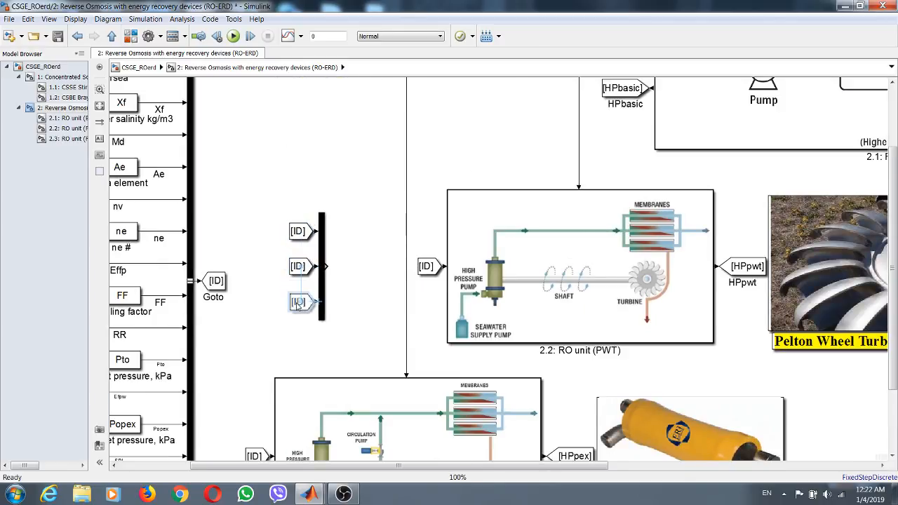
# - Set the Goto tag of the From block at the Mux's first input to HPbasic
pyautogui.click(296, 237)
pyautogui.doubleClick(296, 237)
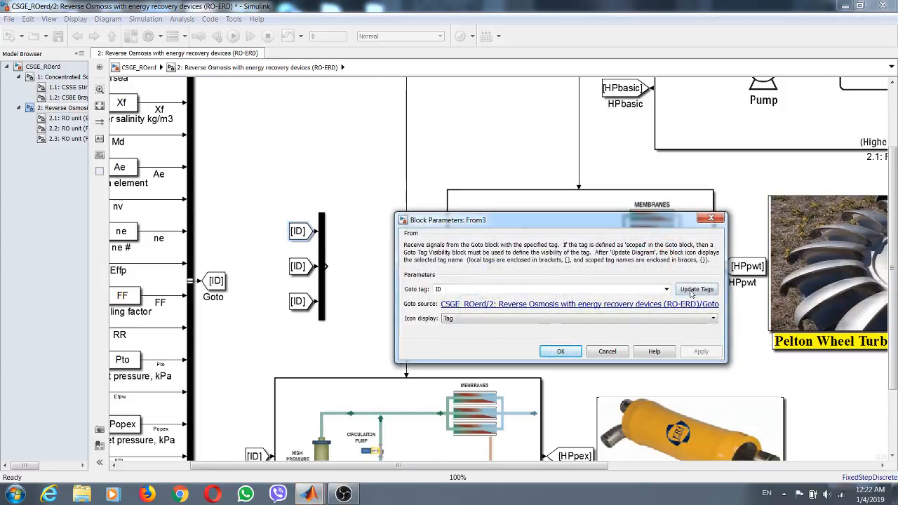
pyautogui.click(666, 289)
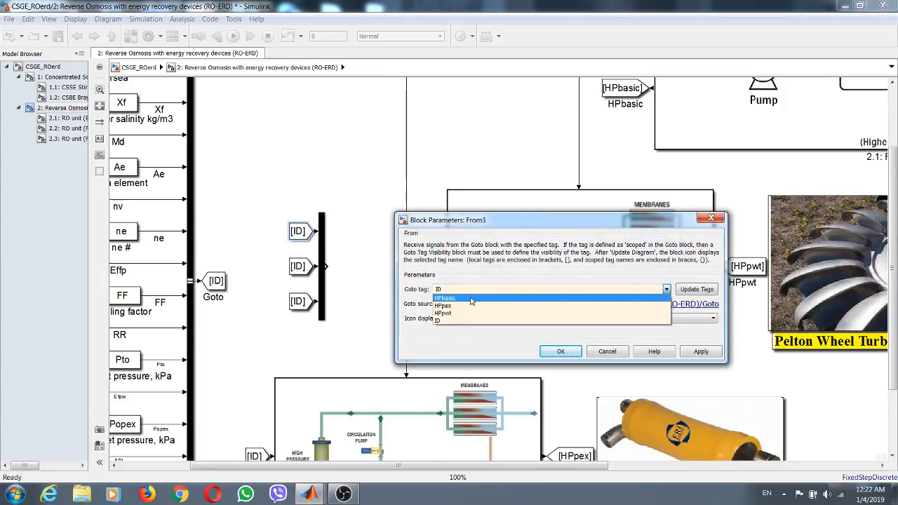
pyautogui.click(471, 300)
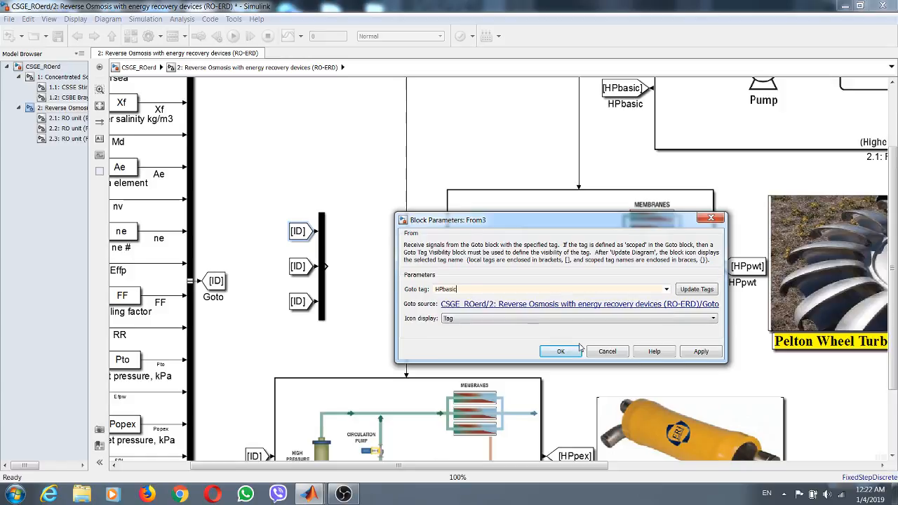
pyautogui.click(693, 353)
pyautogui.click(570, 352)
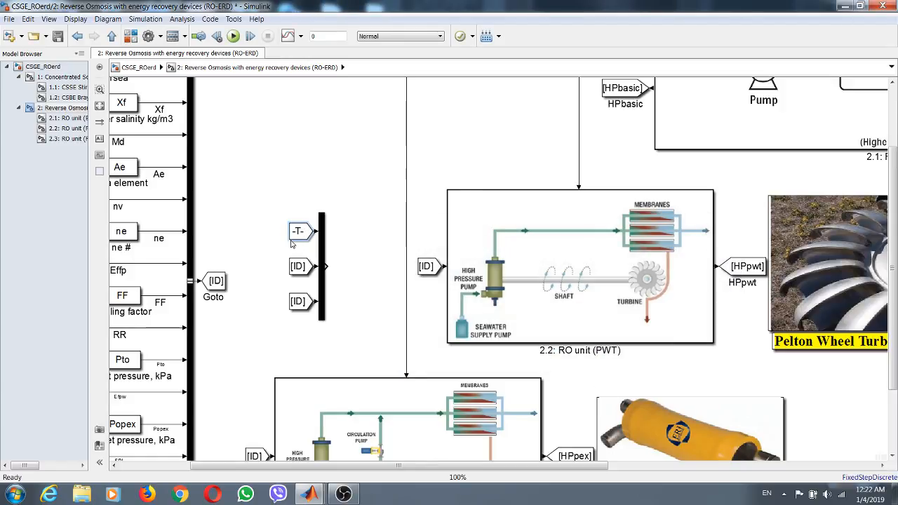
# - Set the Goto tag of the From block at the Mux's second input to HPpwt
pyautogui.doubleClick(298, 270)
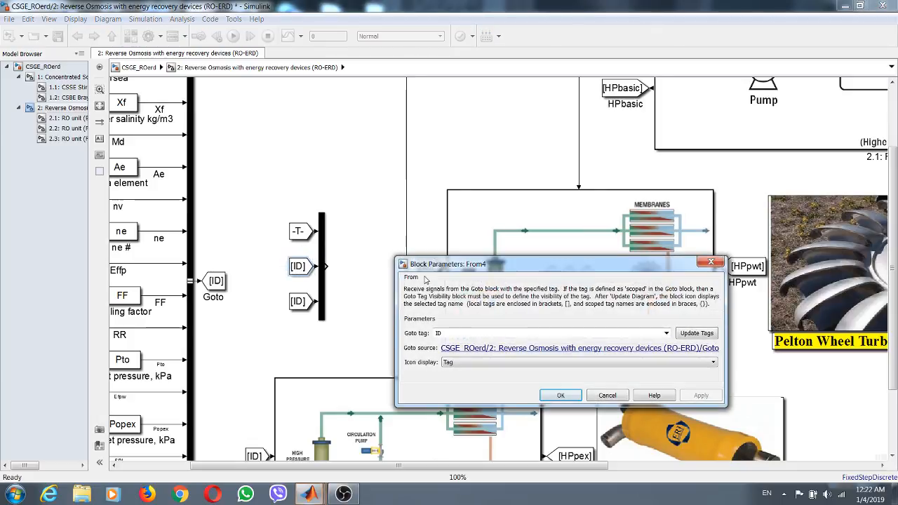
pyautogui.click(695, 333)
pyautogui.click(666, 333)
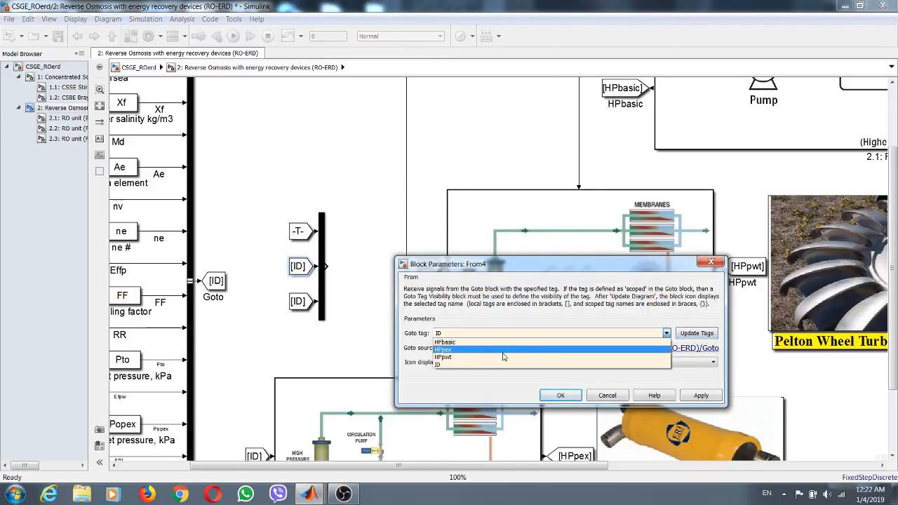
pyautogui.click(477, 357)
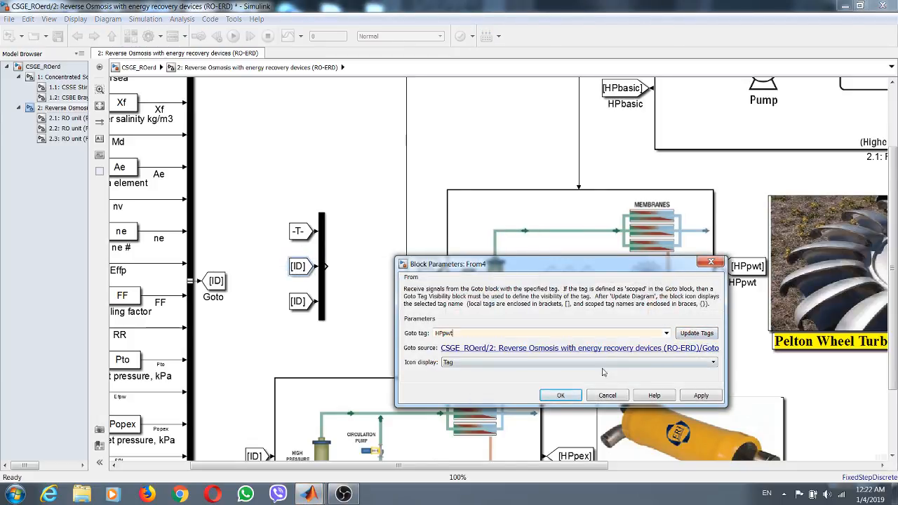
pyautogui.click(693, 396)
pyautogui.click(560, 396)
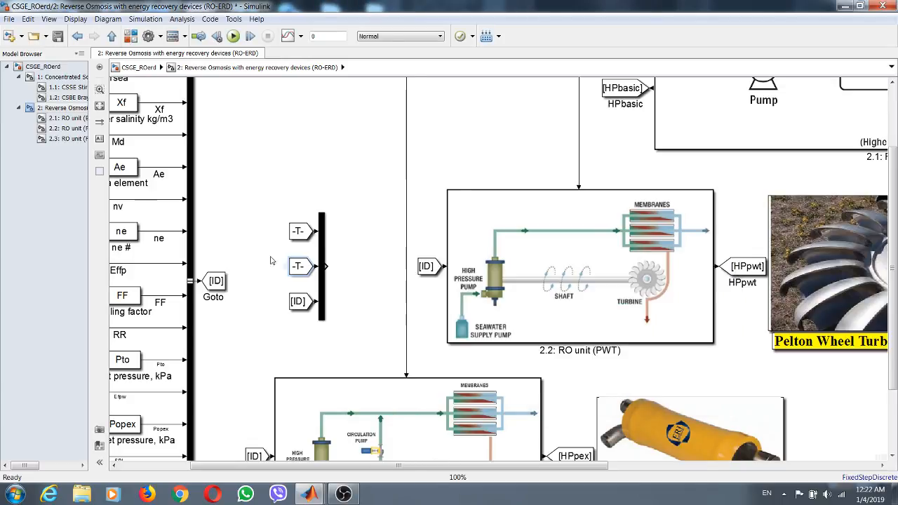
# - Set the Goto tag of the From block at the Mux's third input to HPpex
pyautogui.doubleClick(298, 301)
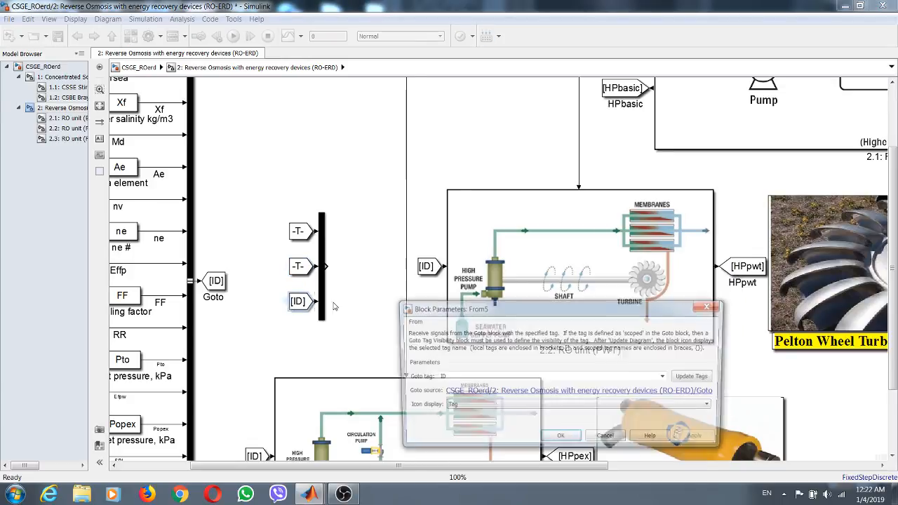
pyautogui.click(696, 377)
pyautogui.click(667, 377)
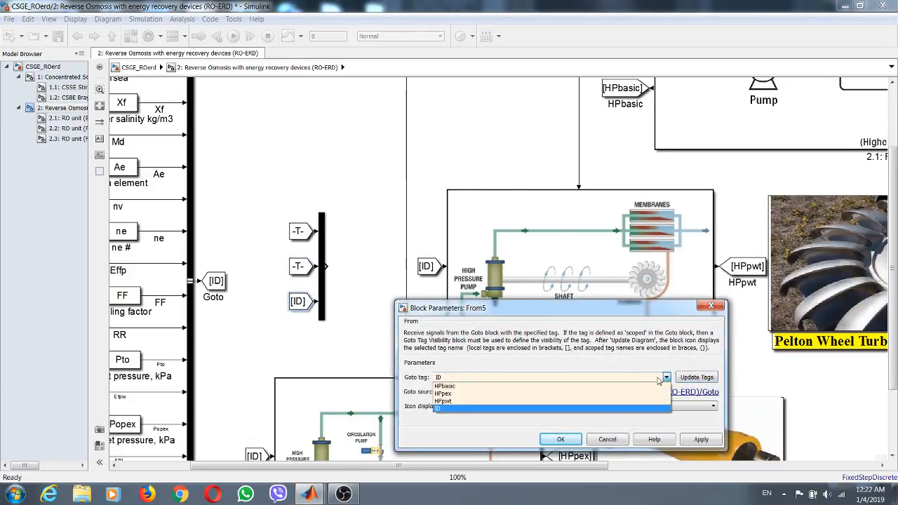
pyautogui.click(474, 394)
pyautogui.click(701, 439)
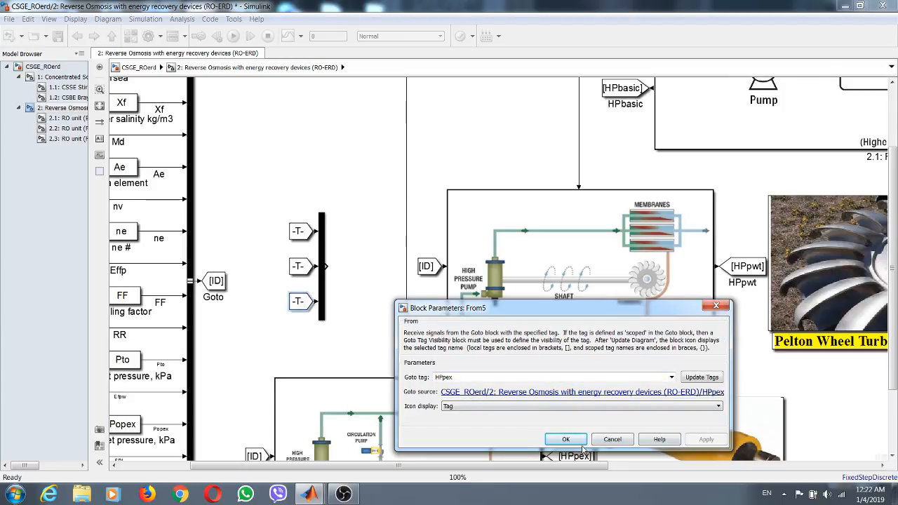
pyautogui.click(566, 439)
# - Match the three From blocks' size to the HPbasic Goto block and shift them clear of the Mux in an aligned column
pyautogui.moveTo(263, 205); pyautogui.dragTo(304, 316)
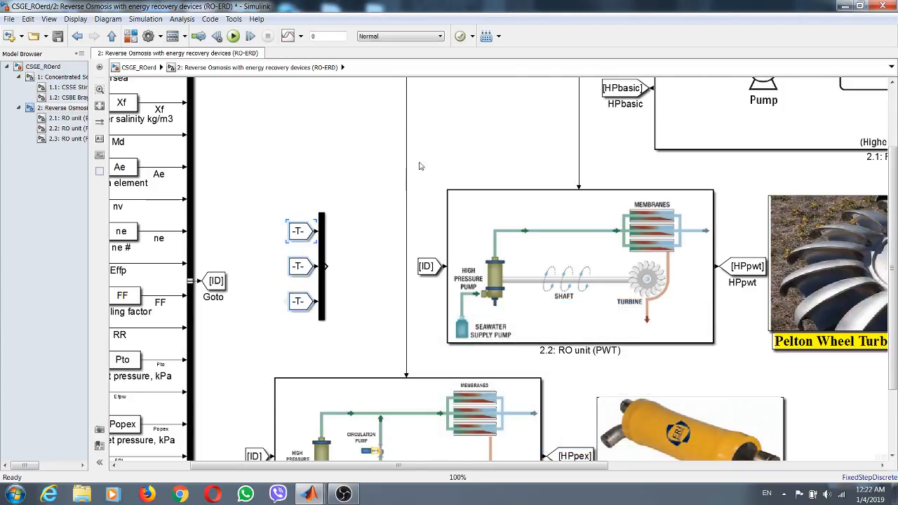
pyautogui.click(614, 88)
pyautogui.rightClick(624, 92)
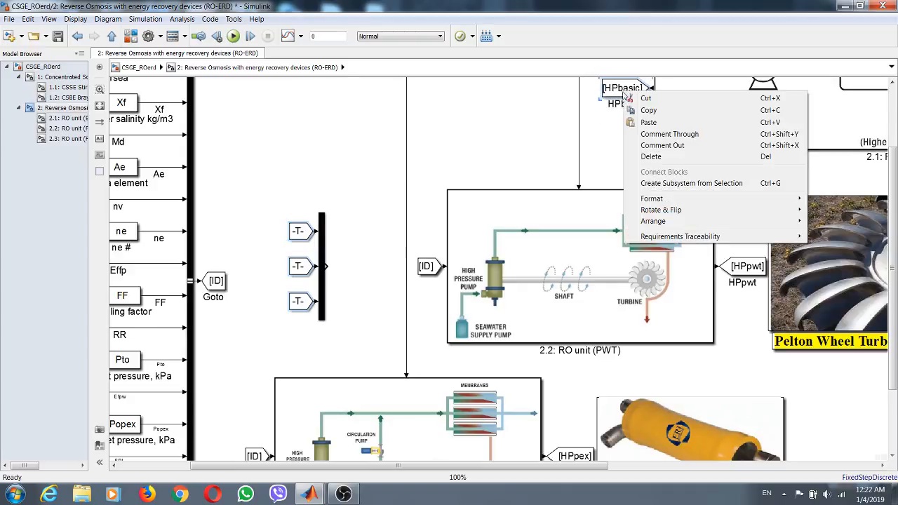
pyautogui.moveTo(671, 224)
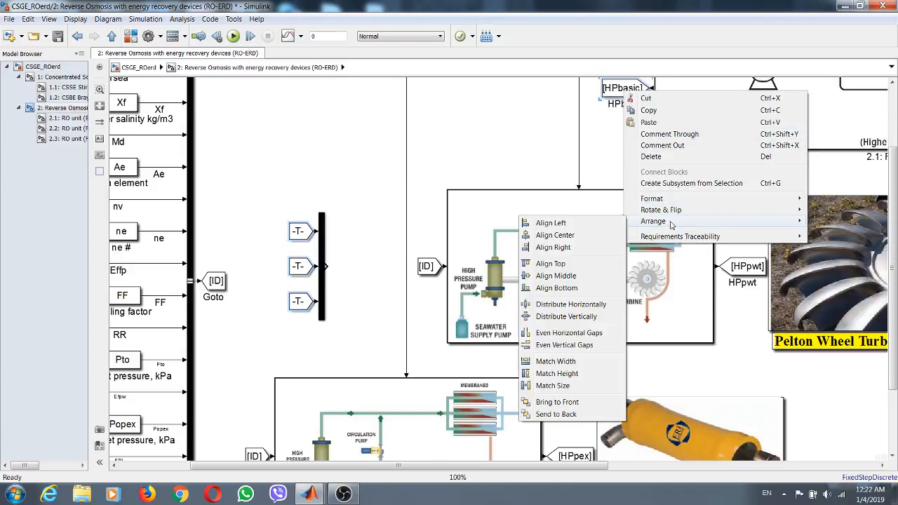
pyautogui.click(566, 386)
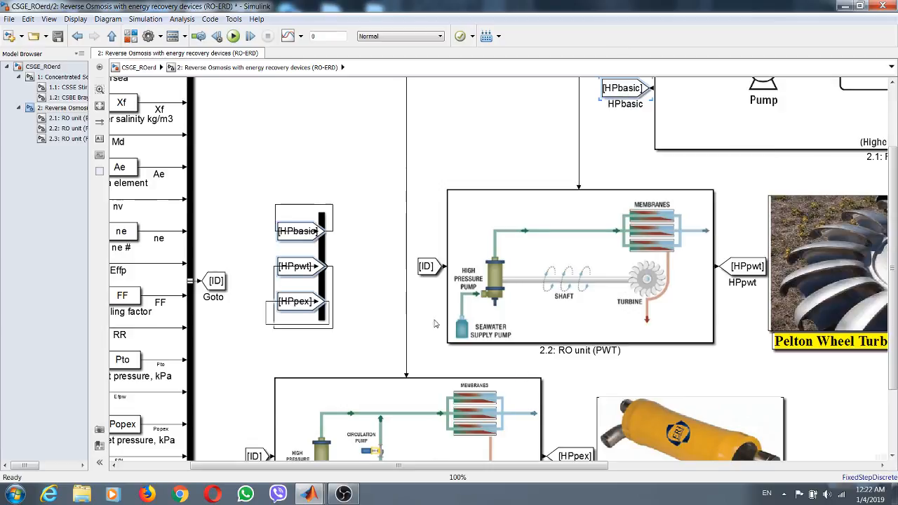
pyautogui.moveTo(308, 237); pyautogui.dragTo(290, 267)
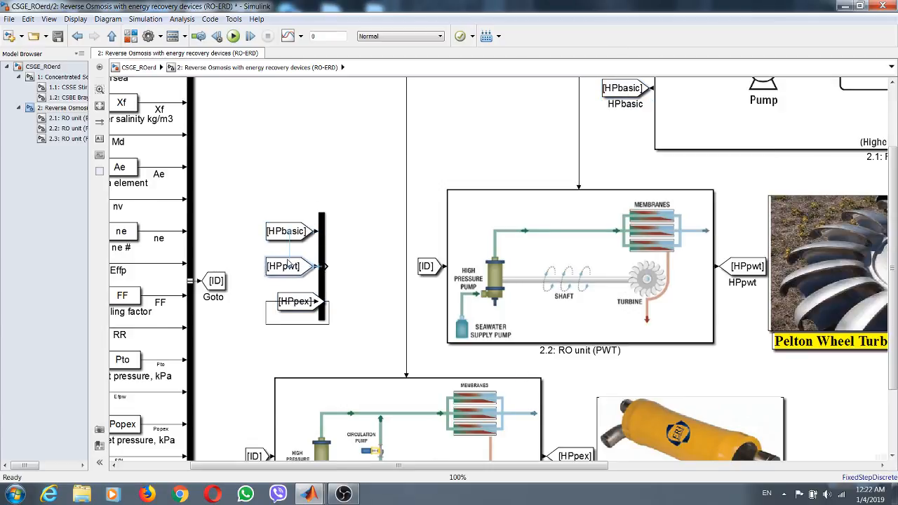
pyautogui.moveTo(302, 307); pyautogui.dragTo(291, 306)
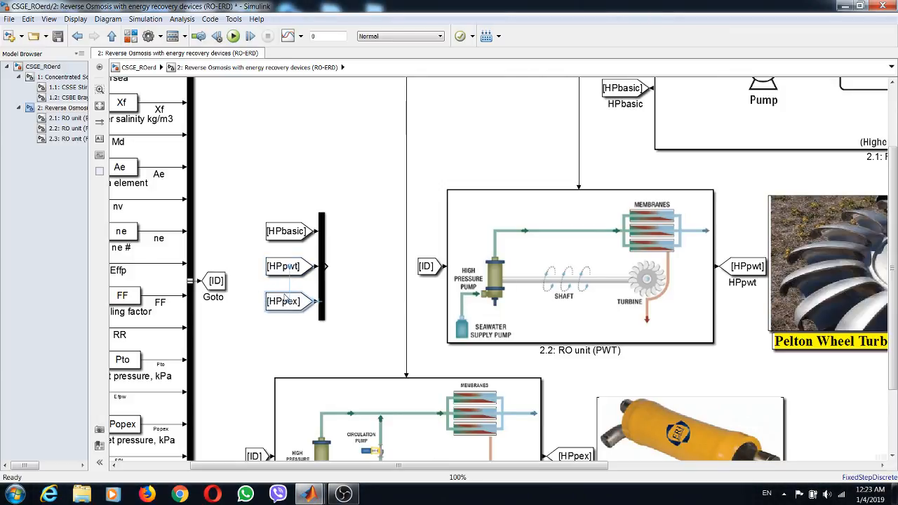
# - Add an Out1 block from the Sinks library at the Mux's output
pyautogui.click(354, 250)
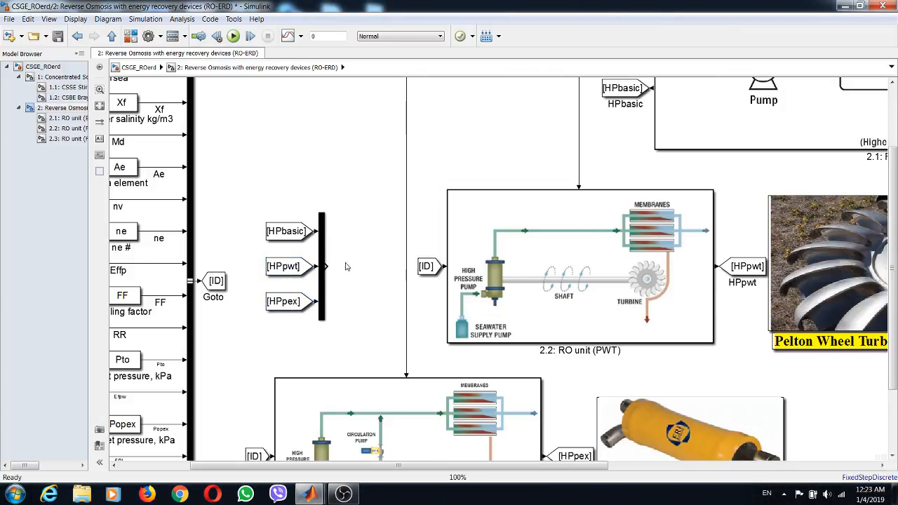
pyautogui.click(130, 35)
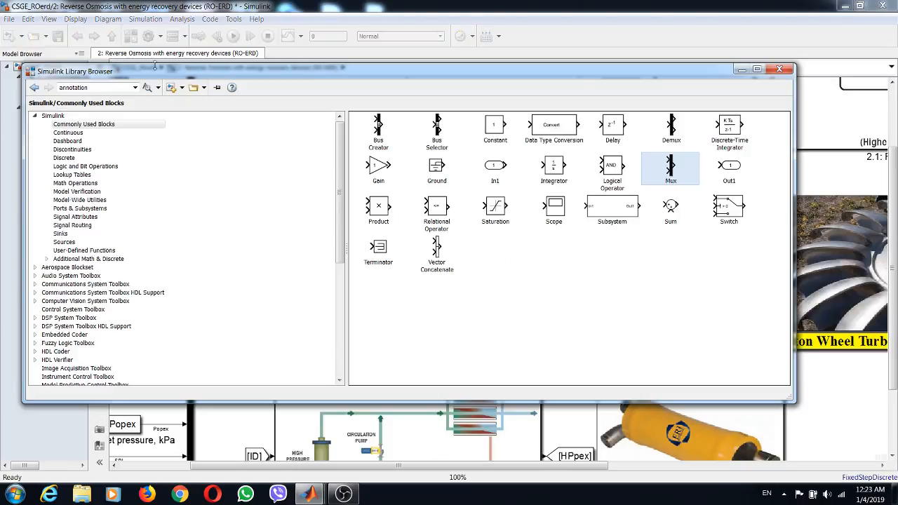
pyautogui.click(62, 233)
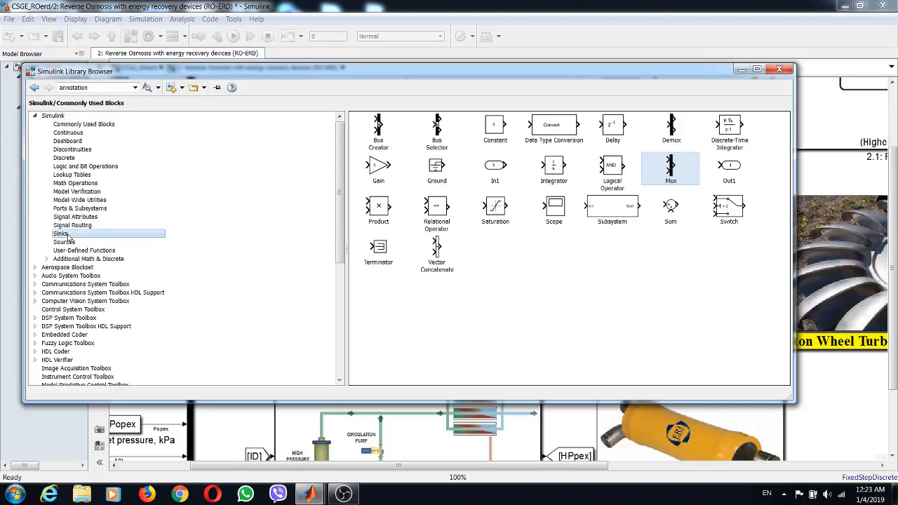
pyautogui.moveTo(498, 131); pyautogui.dragTo(346, 267)
# - Rename the outport after the Mux as Power kW and save the model
pyautogui.click(363, 302)
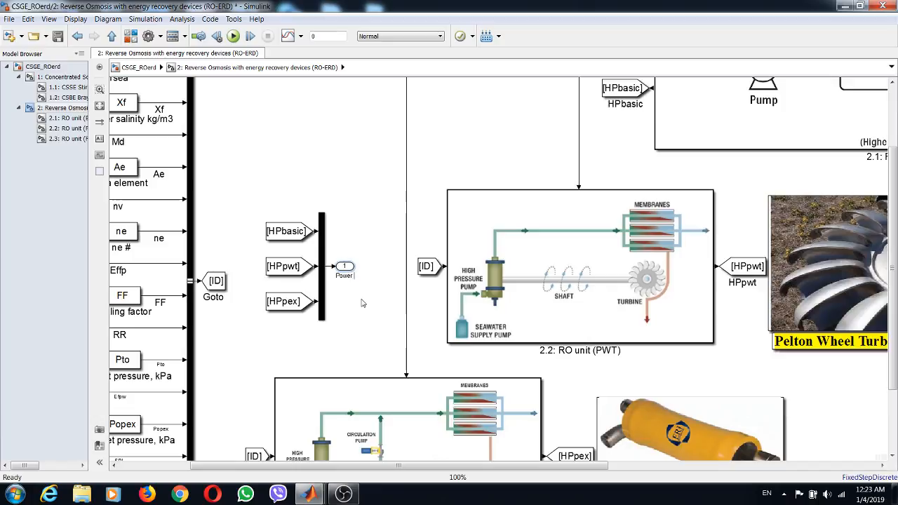
pyautogui.write('W')
pyautogui.click(351, 202)
pyautogui.click(59, 35)
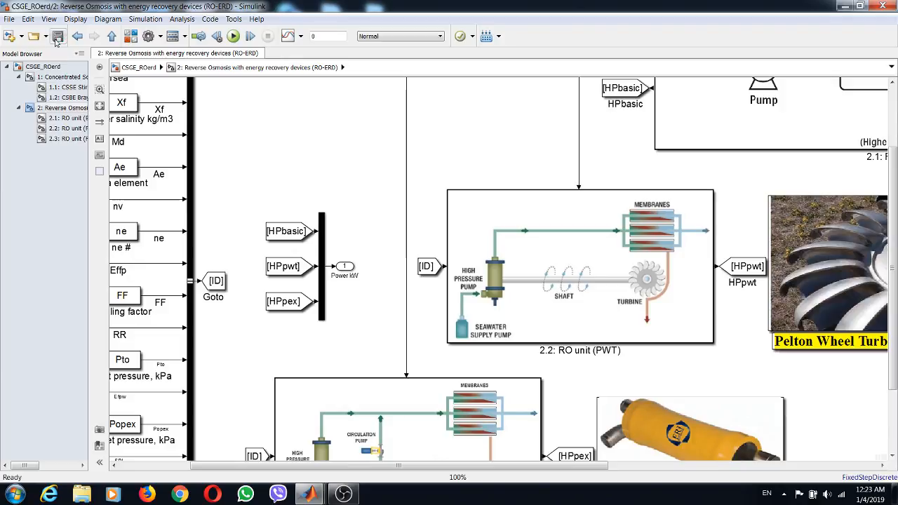
# - Check the pump power signal inside RO unit (Basic), and move the Power kW outport farther from the Mux to make room
pyautogui.click(67, 118)
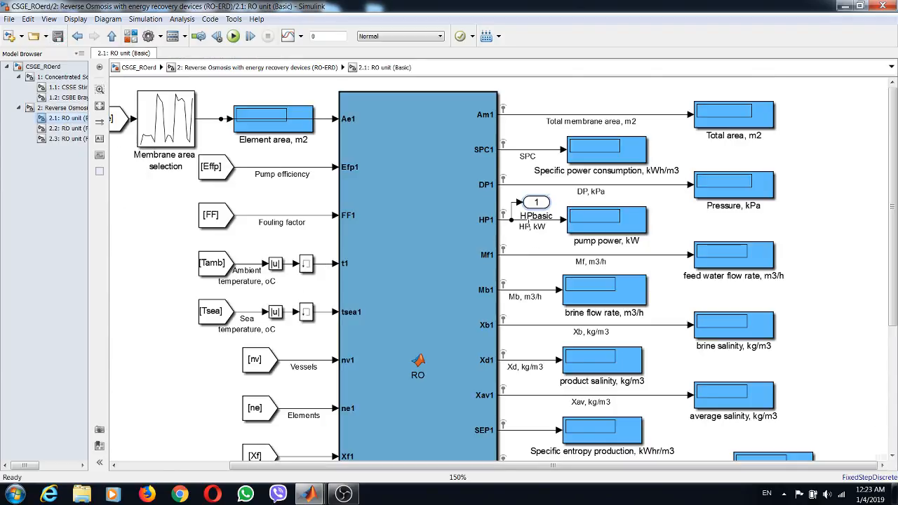
pyautogui.click(55, 108)
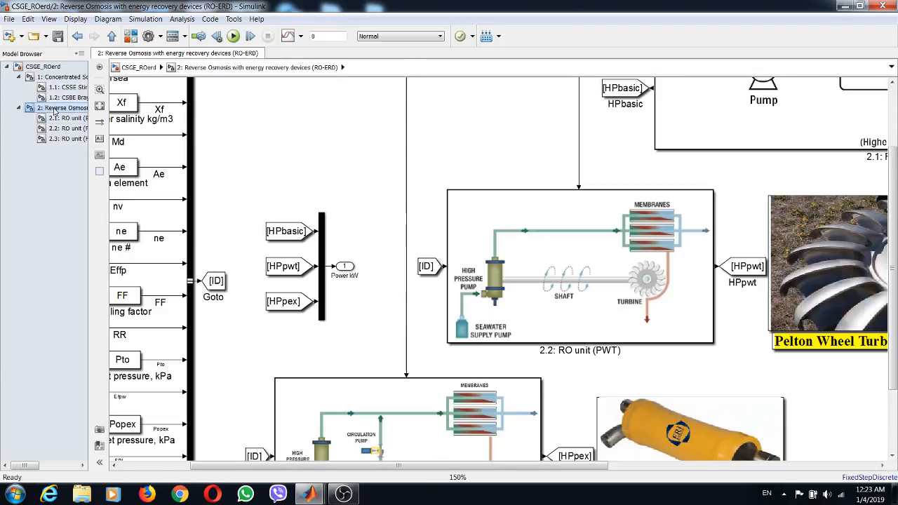
pyautogui.moveTo(343, 270); pyautogui.dragTo(376, 268)
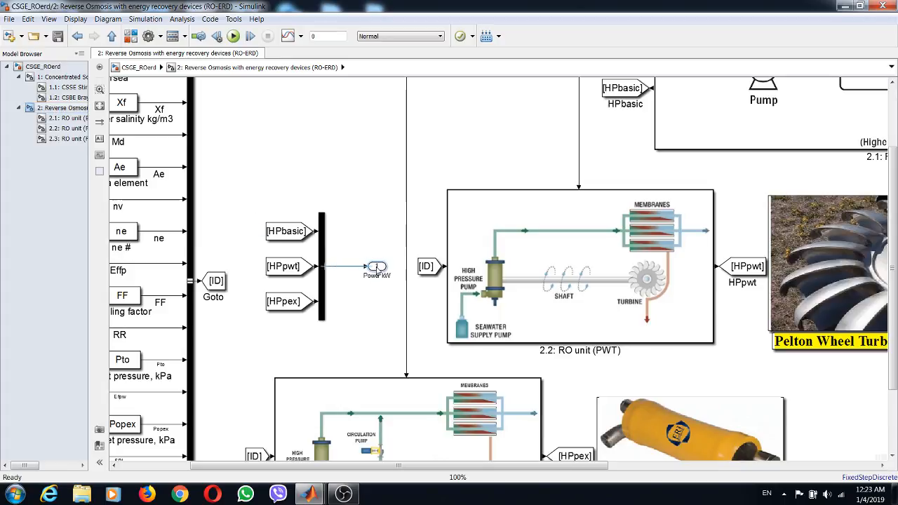
# - Add a MinMax block from the Math Operations library and set its function to max
pyautogui.click(129, 38)
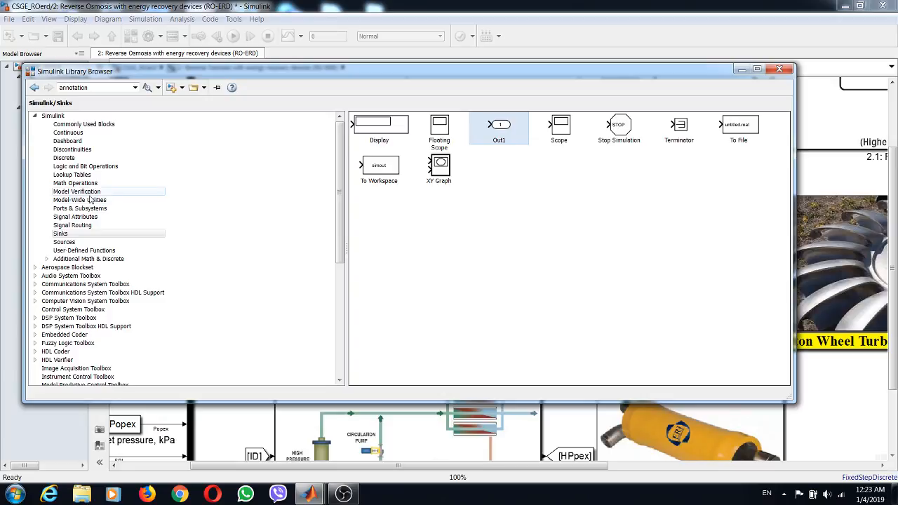
pyautogui.click(75, 182)
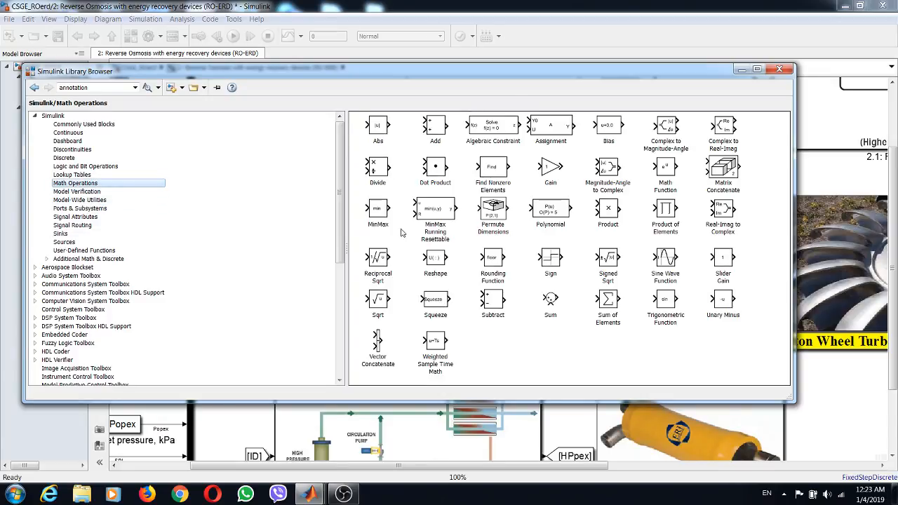
pyautogui.moveTo(379, 210); pyautogui.dragTo(837, 377)
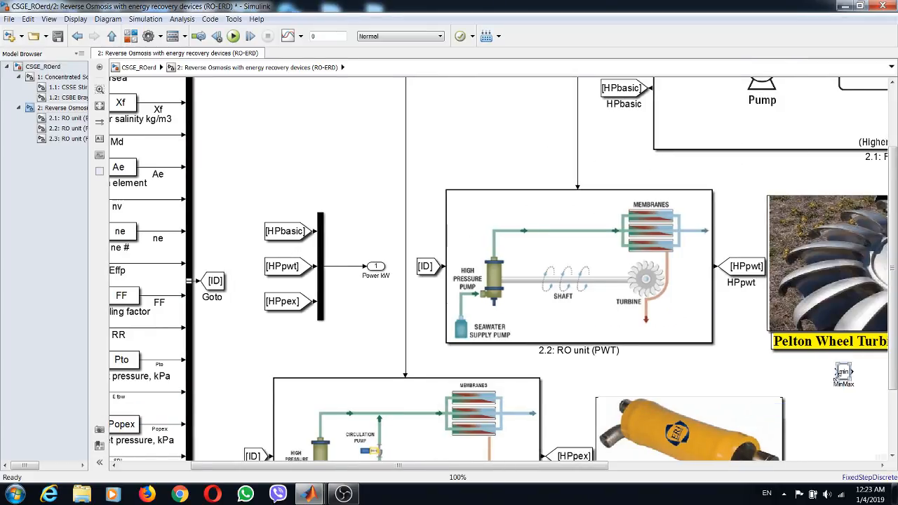
pyautogui.doubleClick(846, 374)
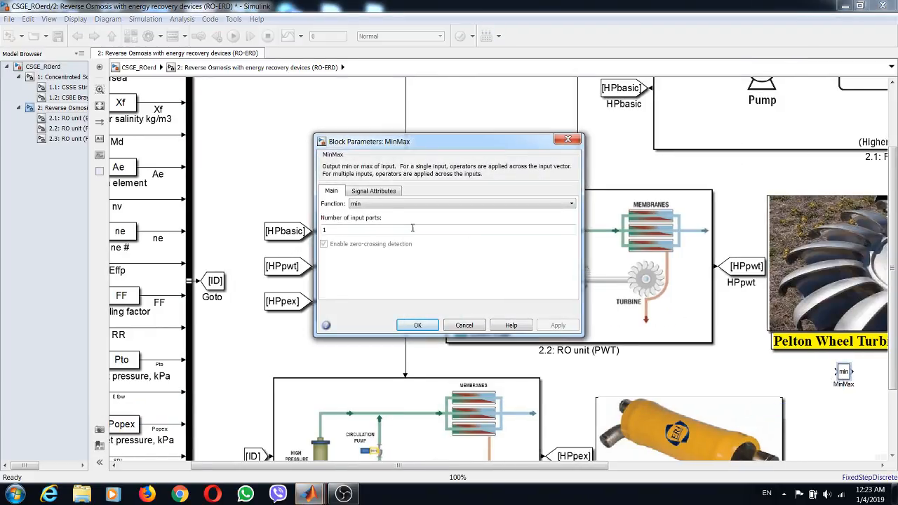
pyautogui.click(379, 203)
pyautogui.click(379, 220)
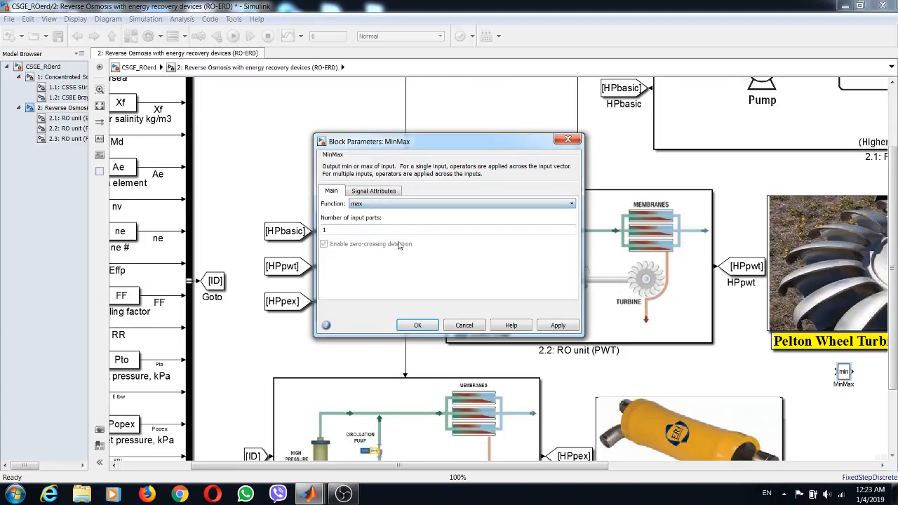
pyautogui.click(541, 325)
pyautogui.click(418, 326)
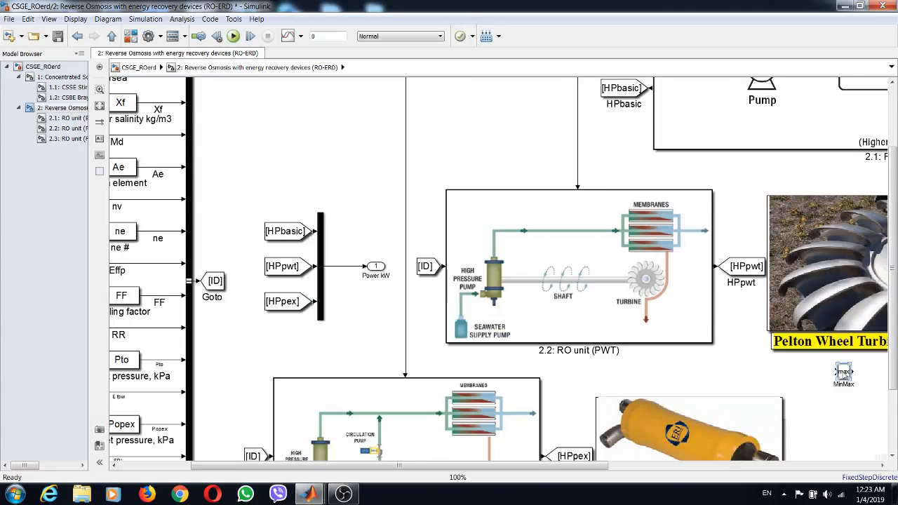
# - Insert the max block on the line between the Mux and the Power kW outport, and save the model
pyautogui.moveTo(843, 373); pyautogui.dragTo(371, 270)
pyautogui.click(382, 269)
pyautogui.click(58, 37)
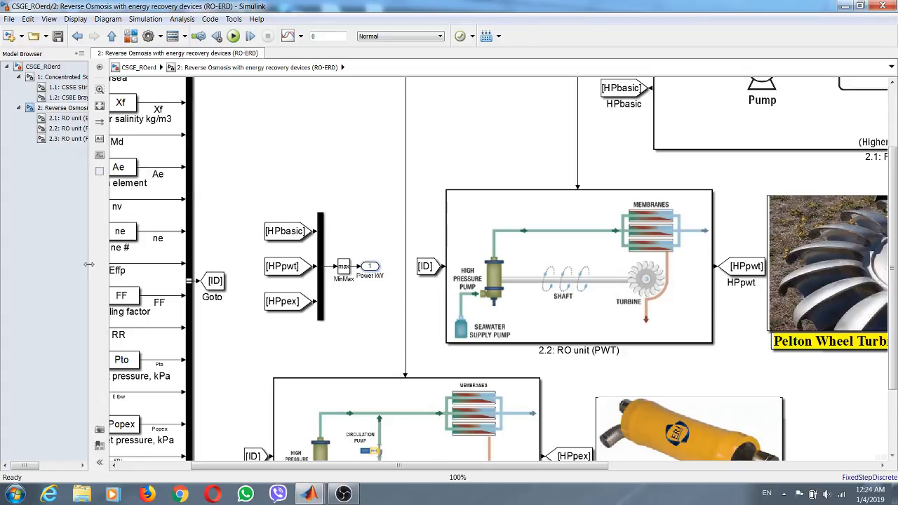
# - Widen the model hierarchy tree to fit the subsystem names and go to the top level of CSGE_ROerd
pyautogui.moveTo(89, 263); pyautogui.dragTo(148, 263)
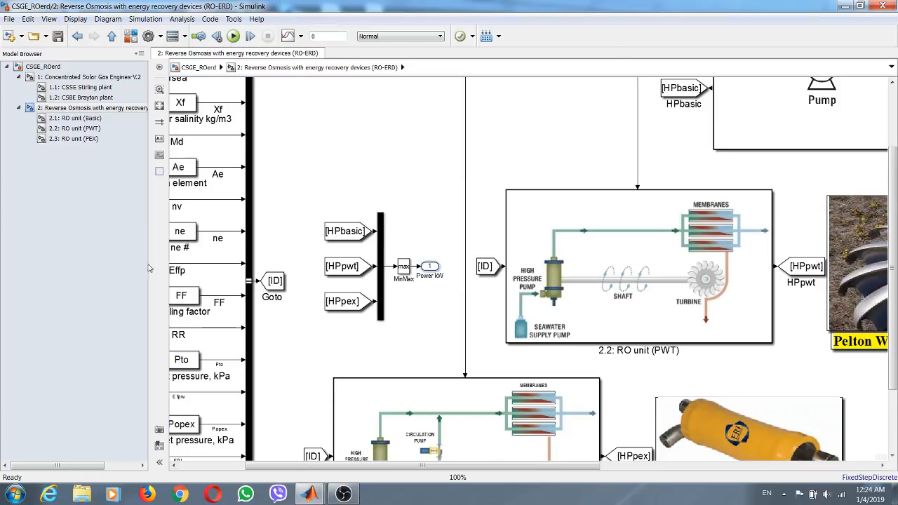
pyautogui.click(78, 78)
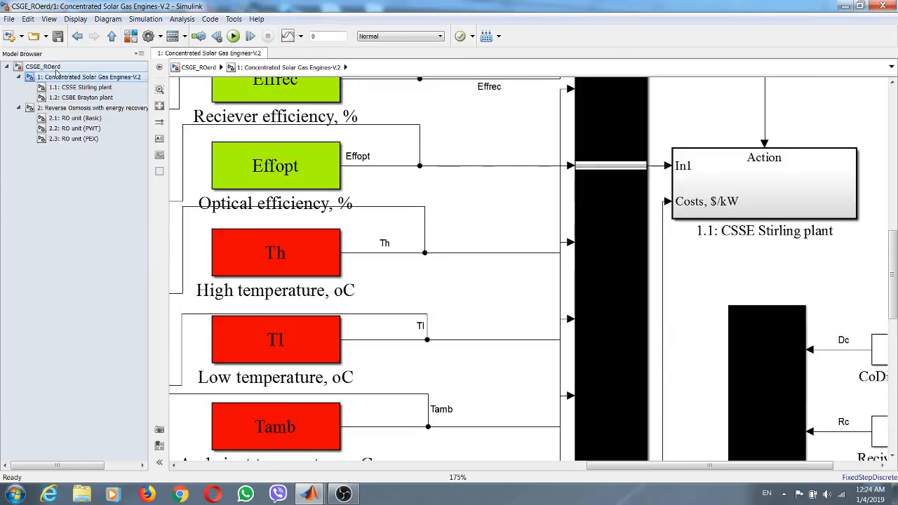
pyautogui.click(53, 68)
# - Try placing the RO-ERD subsystem to the left of Concentrated Solar Gas Engines-V.2, with an output line leading toward it
pyautogui.moveTo(413, 306); pyautogui.dragTo(398, 231)
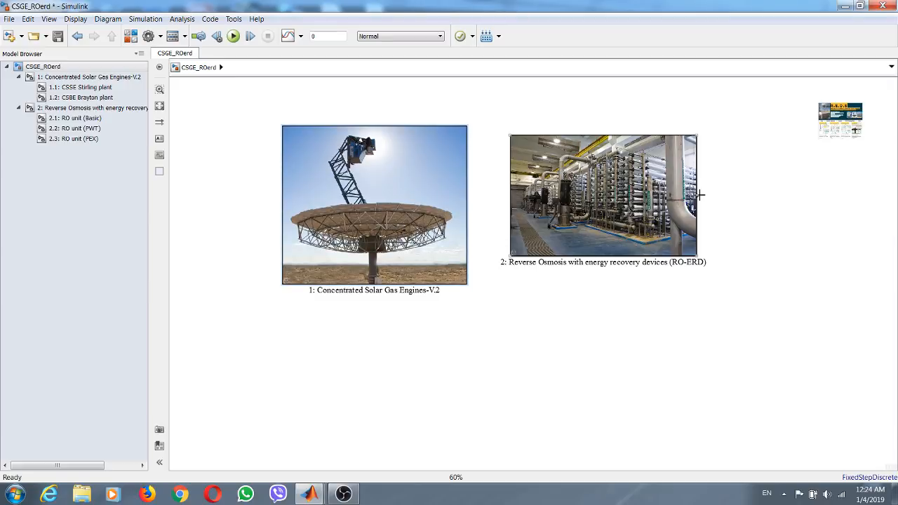
pyautogui.moveTo(698, 194); pyautogui.dragTo(837, 195)
pyautogui.moveTo(394, 174); pyautogui.dragTo(685, 354)
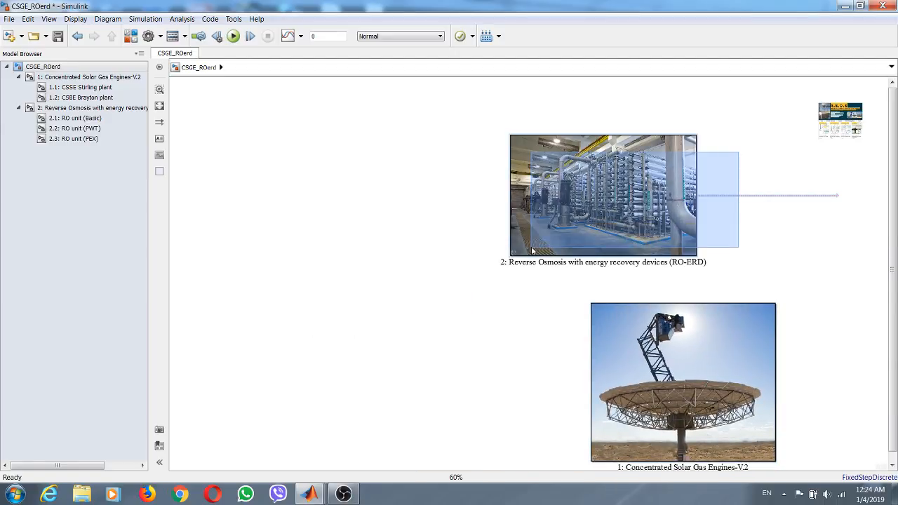
pyautogui.moveTo(603, 198); pyautogui.dragTo(325, 228)
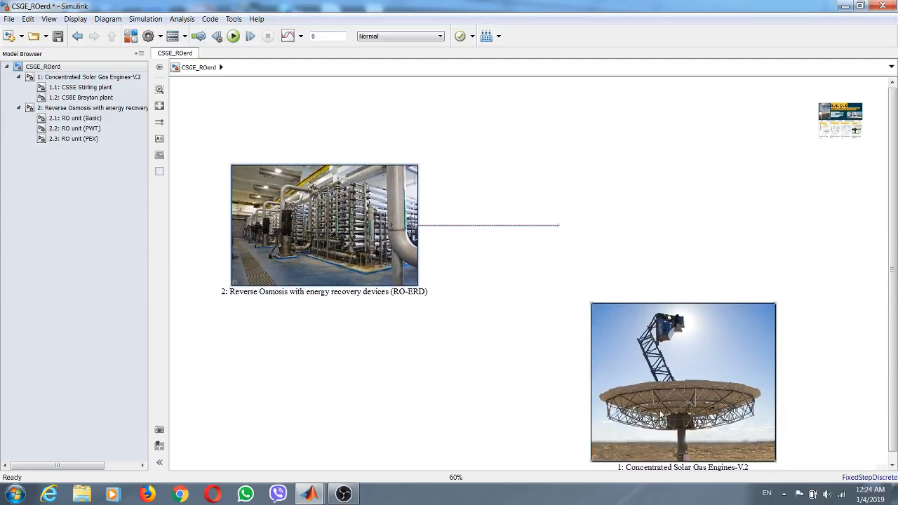
pyautogui.moveTo(659, 415); pyautogui.dragTo(634, 254)
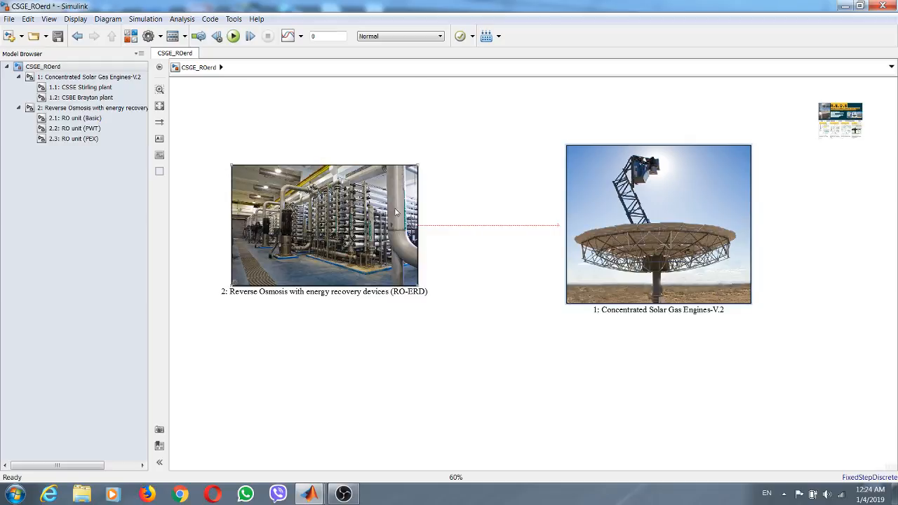
# - Flip the RO-ERD block, clear its dangling line, and place it to the right of the Concentrated Solar Gas Engines-V.2 block
pyautogui.moveTo(381, 220); pyautogui.dragTo(418, 336)
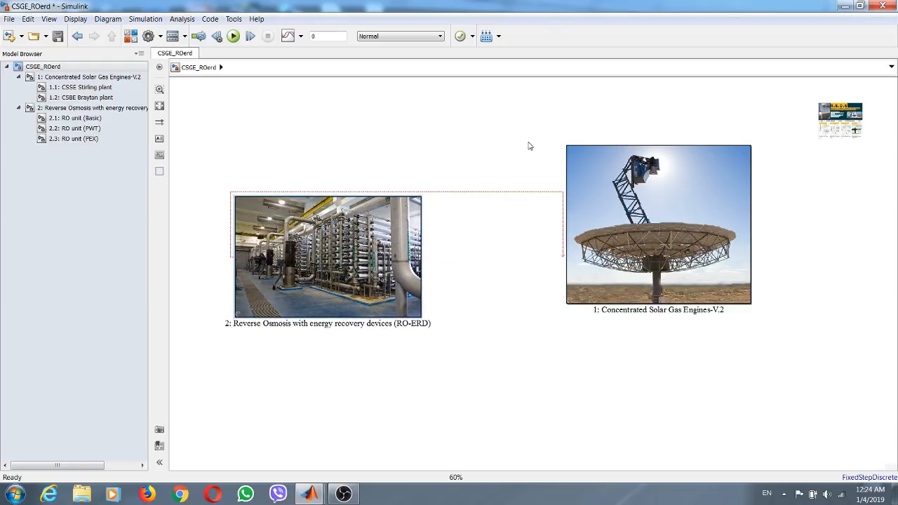
pyautogui.click(660, 237)
pyautogui.moveTo(661, 237); pyautogui.dragTo(561, 161)
pyautogui.moveTo(311, 265); pyautogui.dragTo(729, 282)
pyautogui.moveTo(600, 201); pyautogui.dragTo(436, 300)
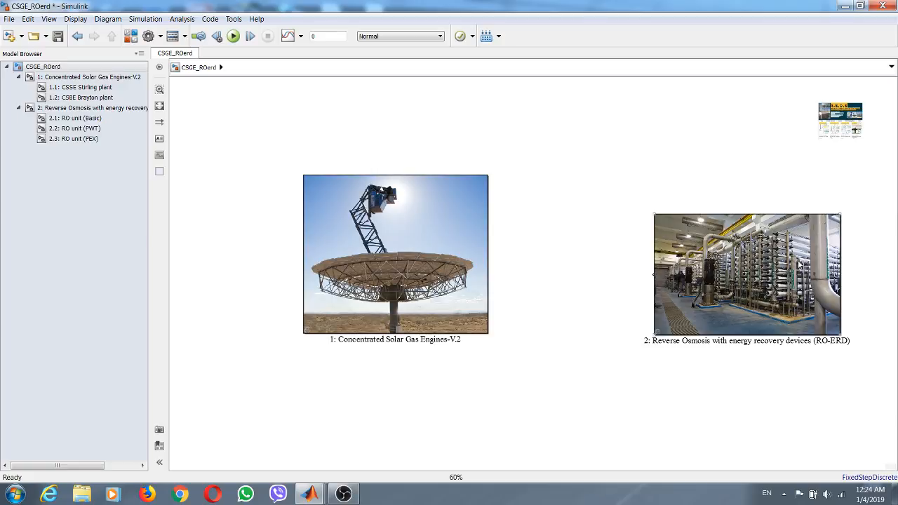
pyautogui.moveTo(766, 270); pyautogui.dragTo(650, 250)
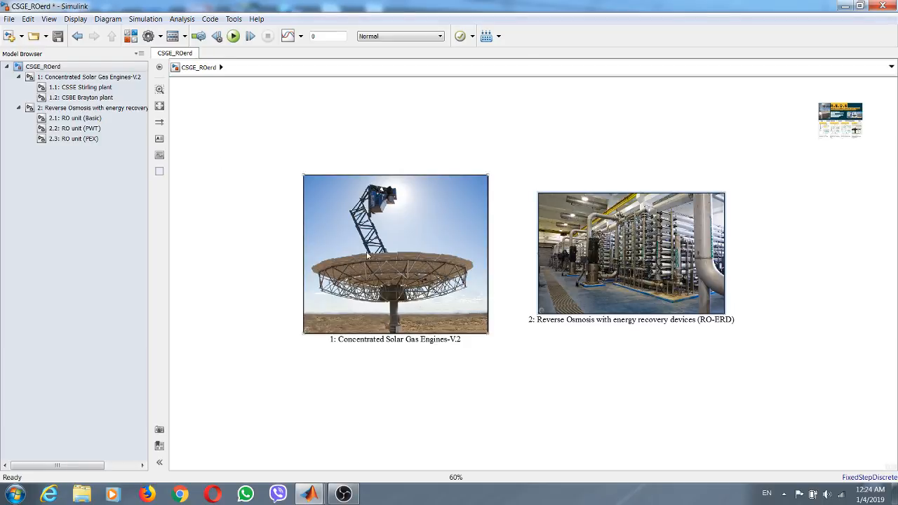
# - Review the solar engines block's Total plant power parameter, and draw a signal line from the RO-ERD output toward that block
pyautogui.doubleClick(385, 219)
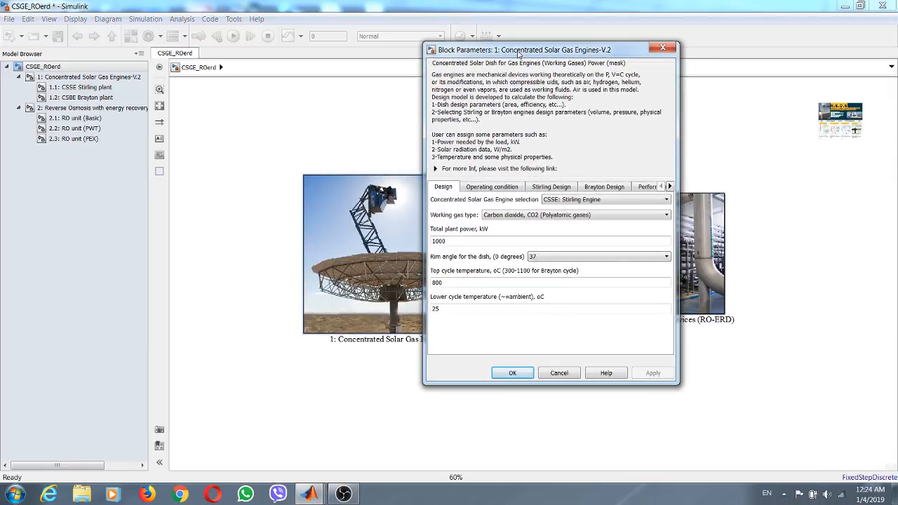
pyautogui.doubleClick(450, 241)
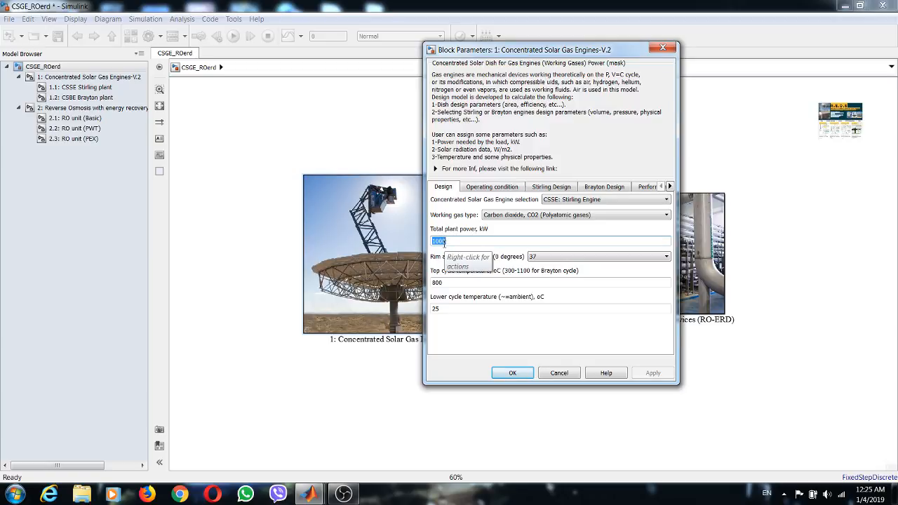
pyautogui.click(512, 373)
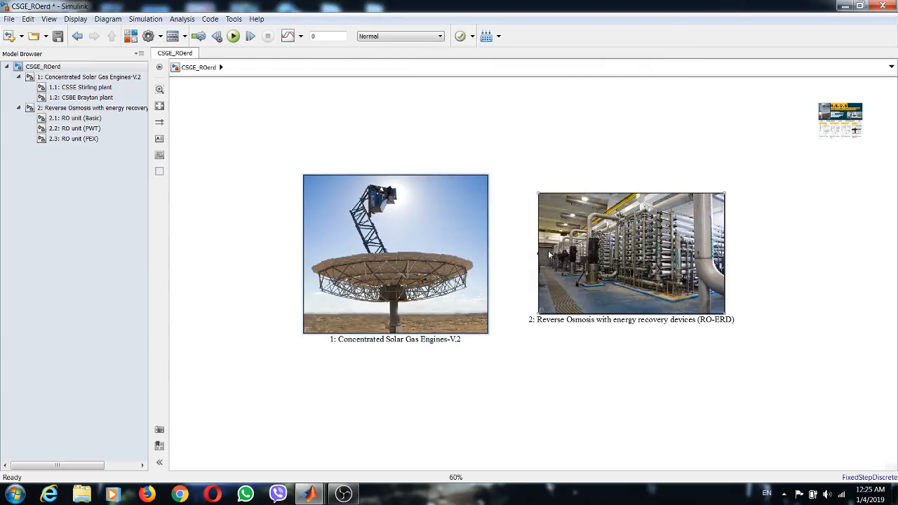
pyautogui.moveTo(534, 253); pyautogui.dragTo(496, 254)
# - Disable and hide the Total plant power, kW parameter in the Concentrated Solar Gas Engines-V.2 mask, and check the block's parameter dialog
pyautogui.hotkey('ctrl', 'm')
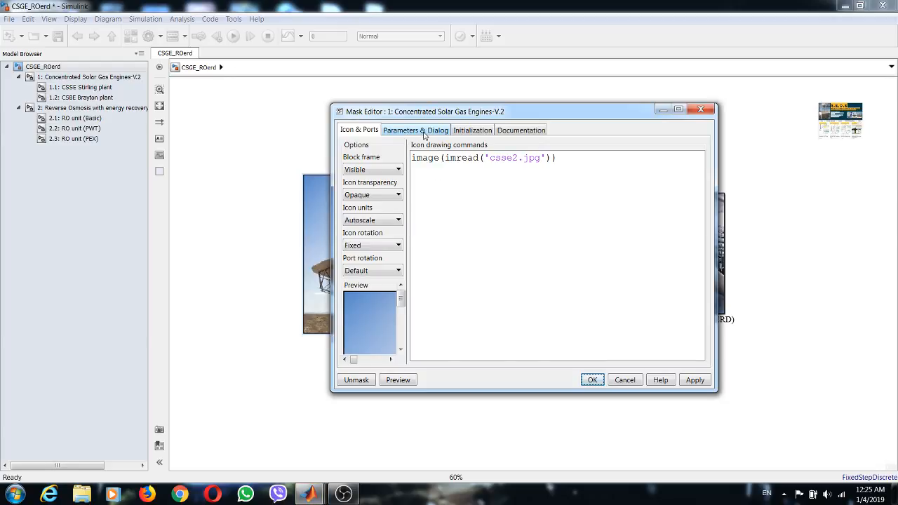
pyautogui.click(422, 132)
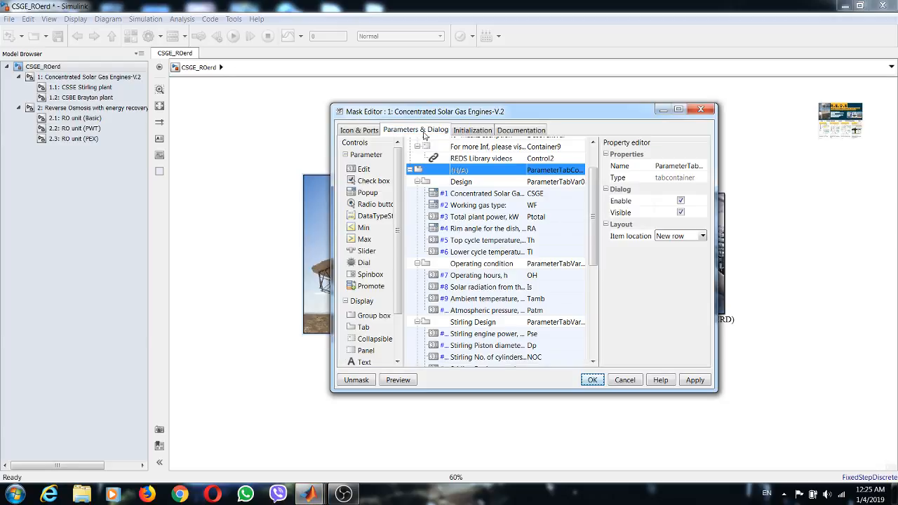
pyautogui.click(677, 110)
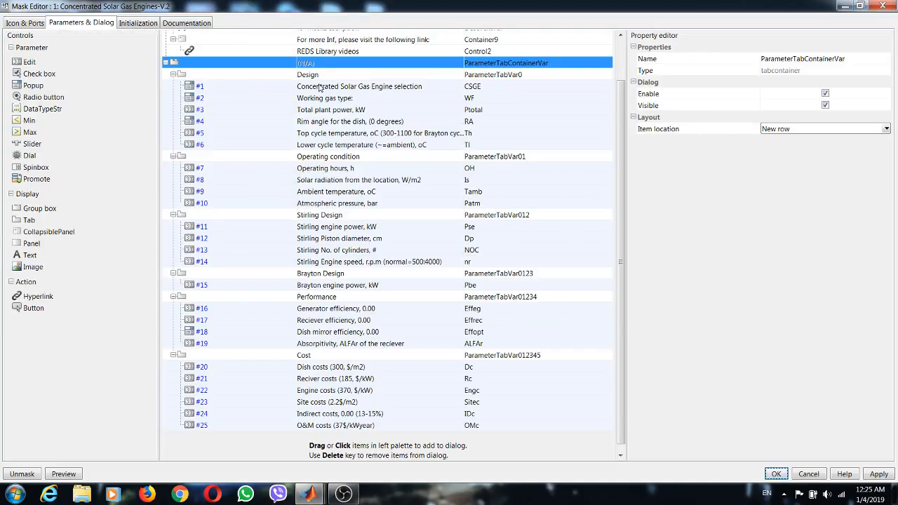
pyautogui.click(245, 111)
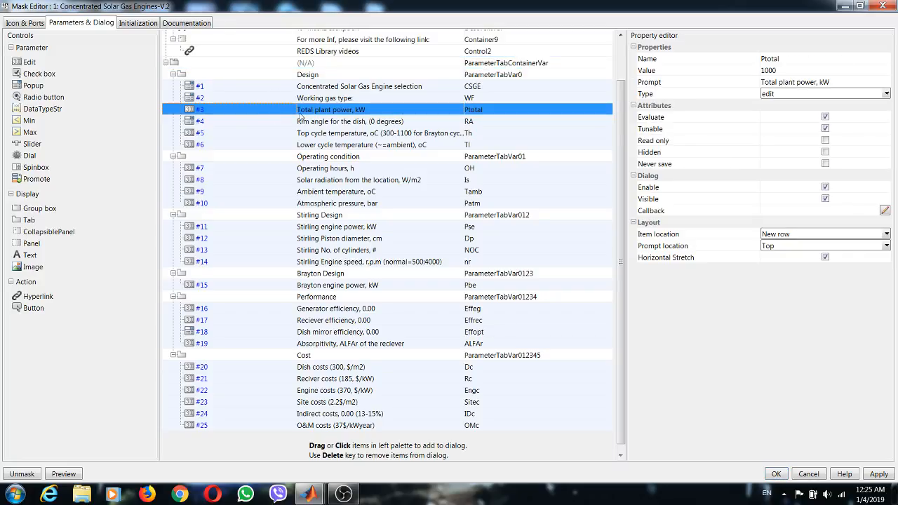
pyautogui.click(825, 187)
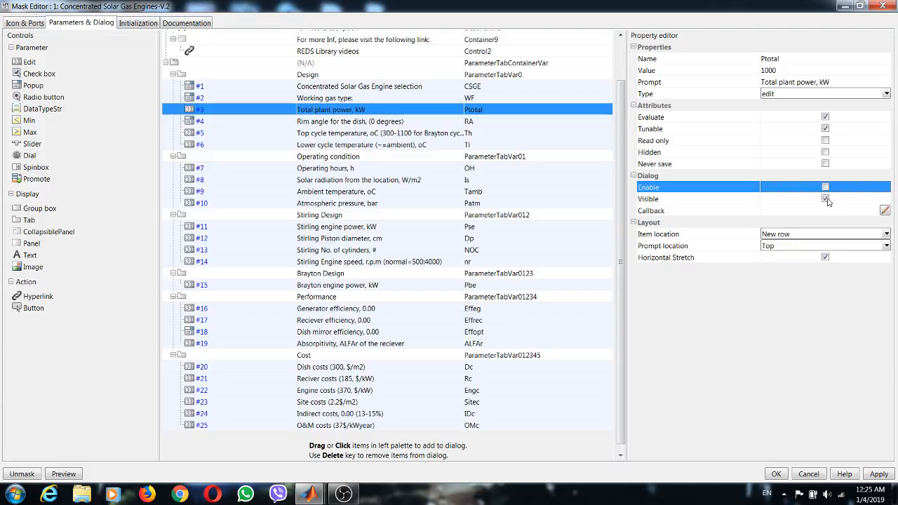
pyautogui.click(826, 199)
pyautogui.click(879, 475)
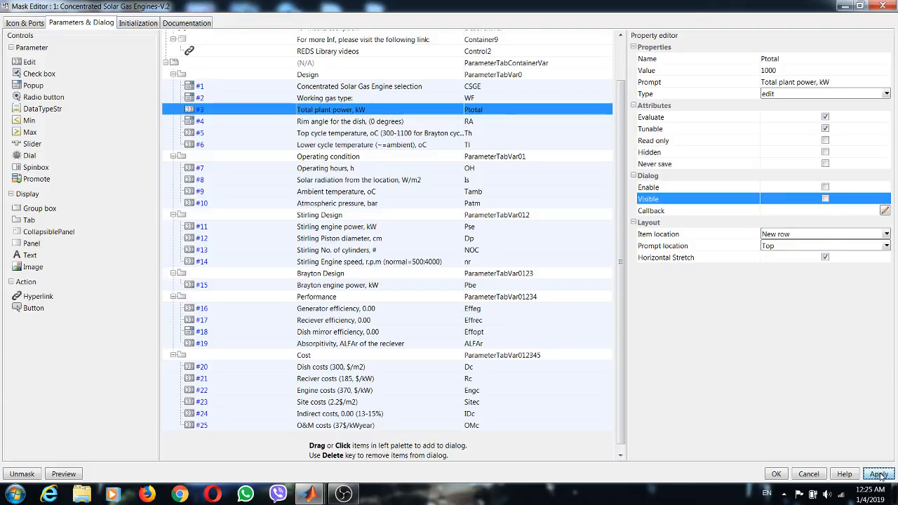
pyautogui.click(777, 475)
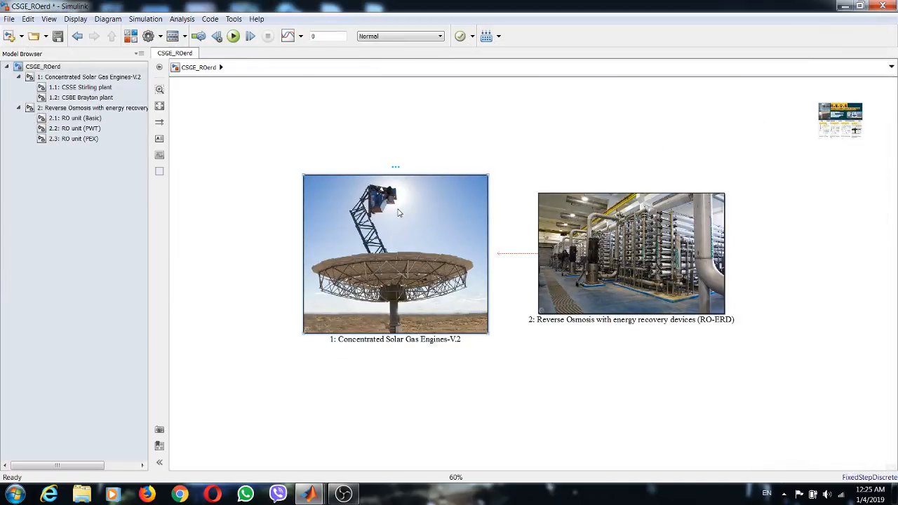
pyautogui.doubleClick(397, 213)
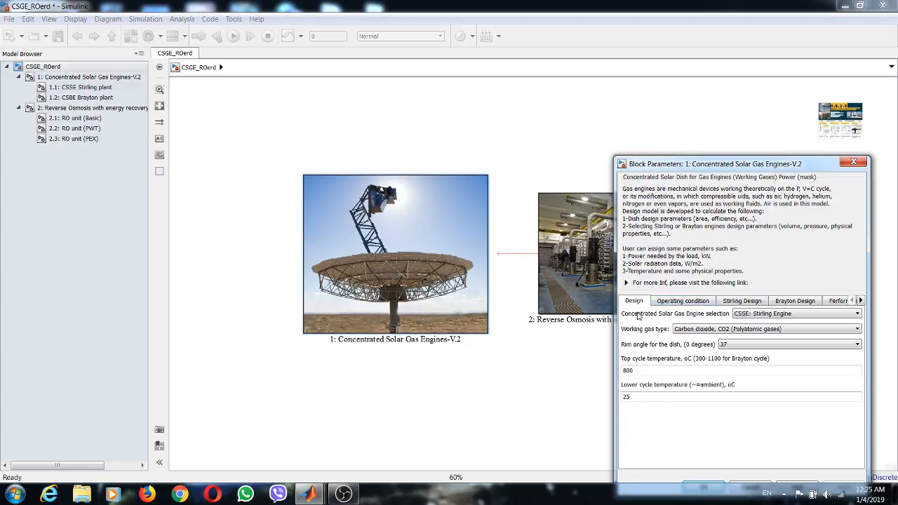
# - Inside the Concentrated Solar Gas Engines-V.2 subsystem, save the model and delete the Ptotal block (Total plant power, kW)
pyautogui.click(851, 165)
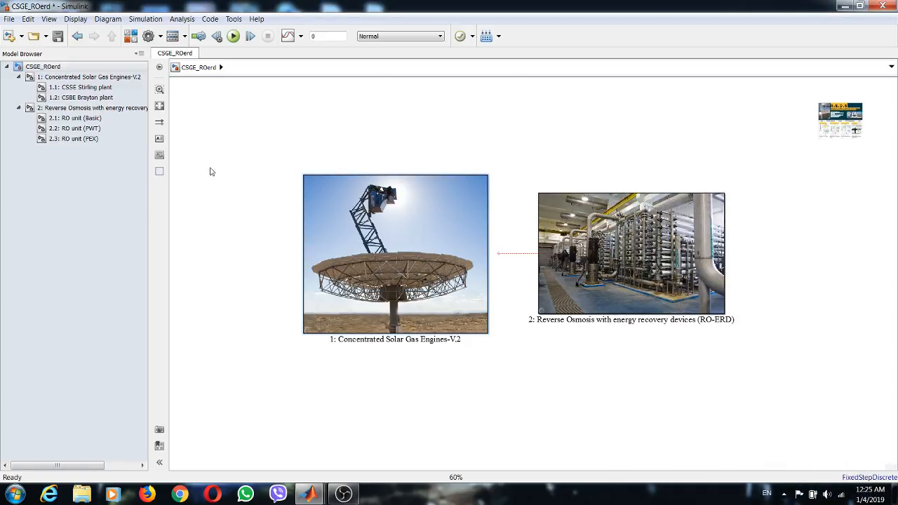
pyautogui.click(68, 79)
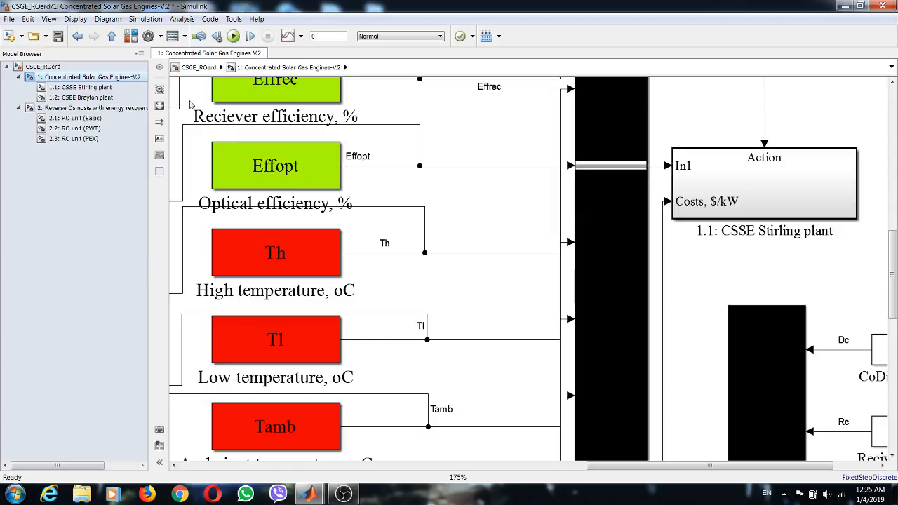
pyautogui.click(159, 105)
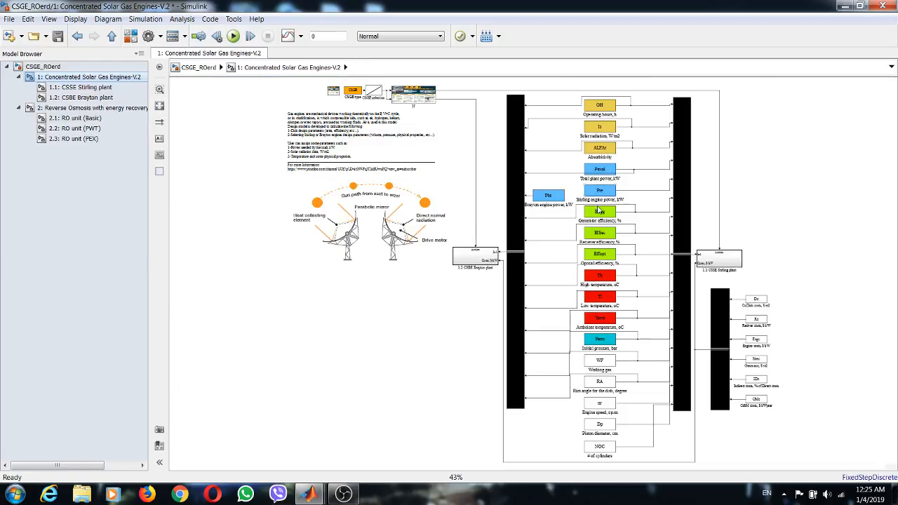
pyautogui.scroll(5, 668, 230)
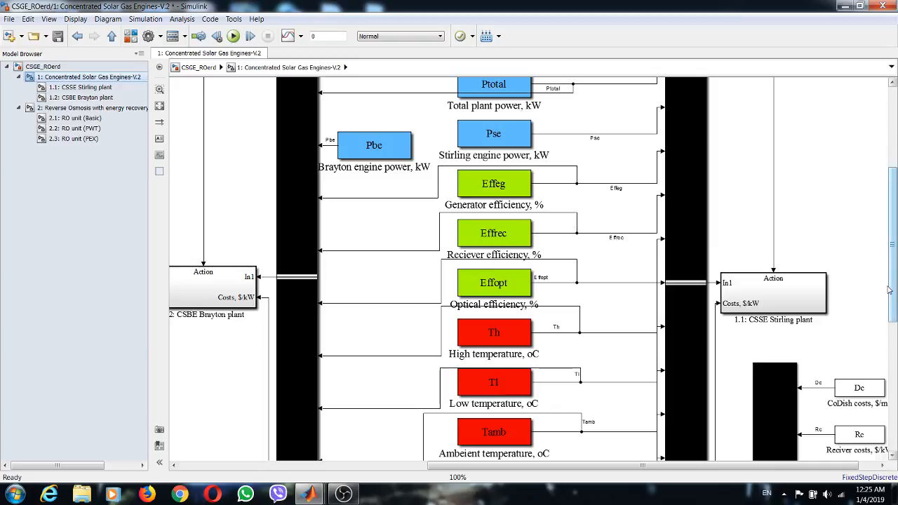
pyautogui.moveTo(894, 293); pyautogui.dragTo(895, 239)
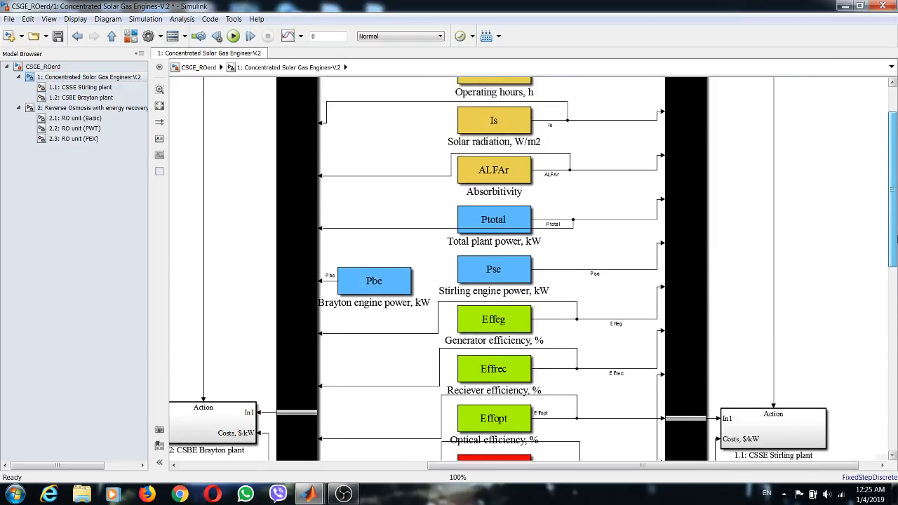
pyautogui.click(500, 218)
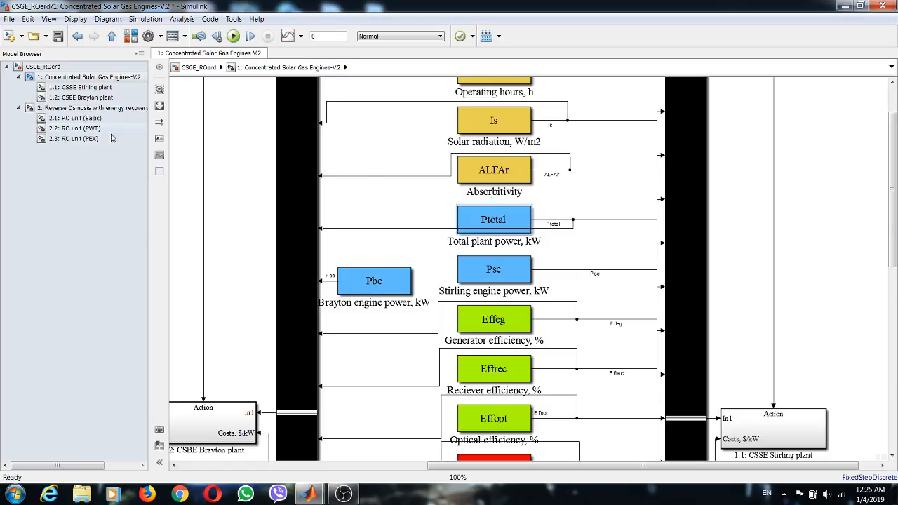
pyautogui.click(58, 36)
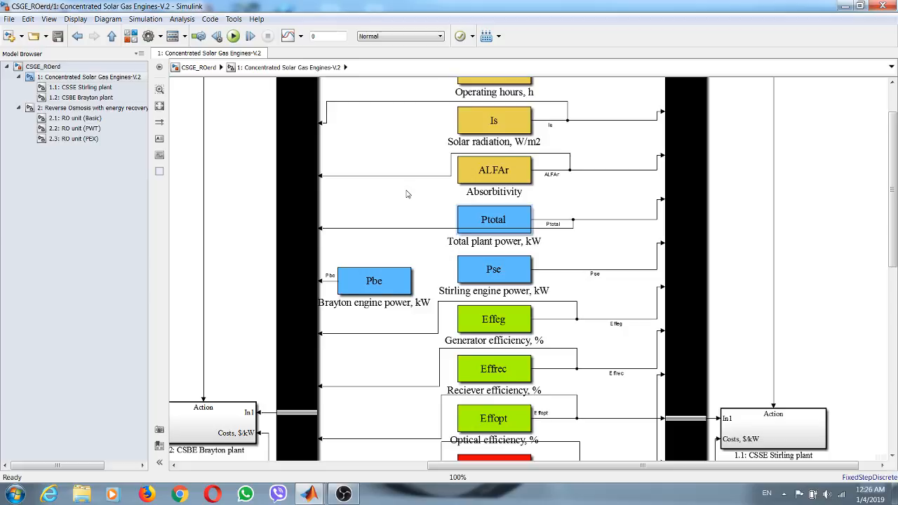
pyautogui.press('Delete')
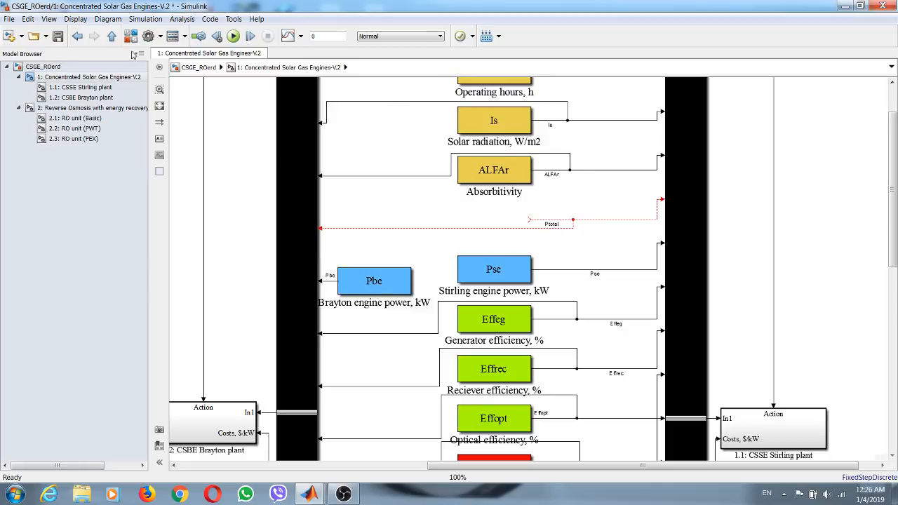
# - Add an In1 input port from the Simulink Sources library in the deleted block's place, feeding the Ptotal signal line
pyautogui.click(131, 36)
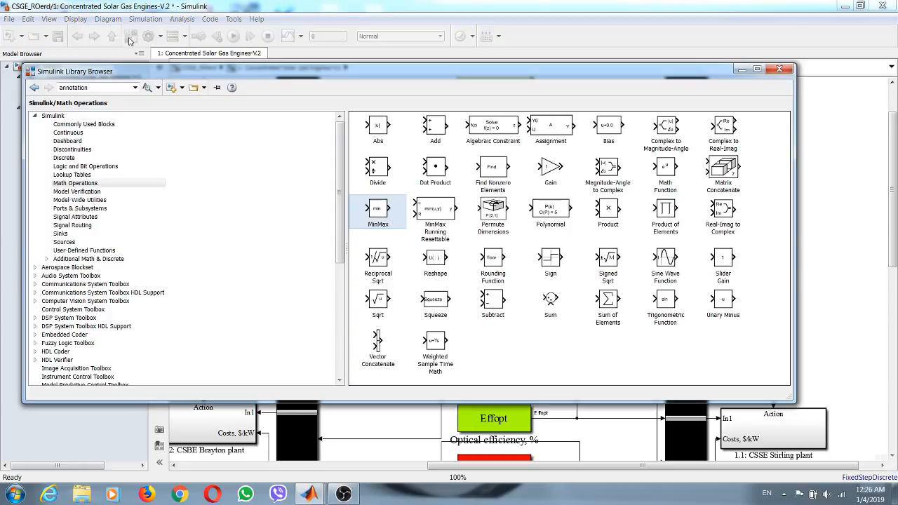
pyautogui.click(81, 241)
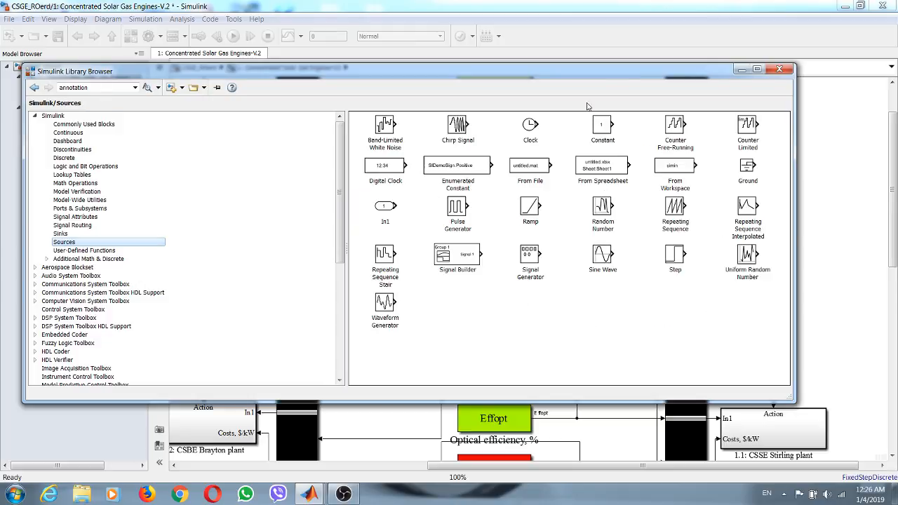
pyautogui.moveTo(390, 207); pyautogui.dragTo(497, 224)
# - Rename the new input port to Total Power kW, realign it with the Ptotal line, and save the model
pyautogui.click(497, 229)
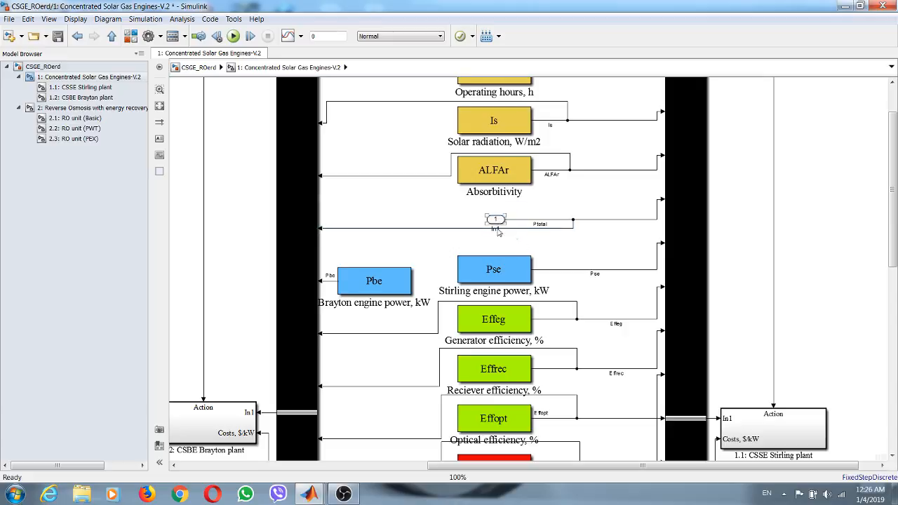
pyautogui.moveTo(496, 225); pyautogui.dragTo(492, 214)
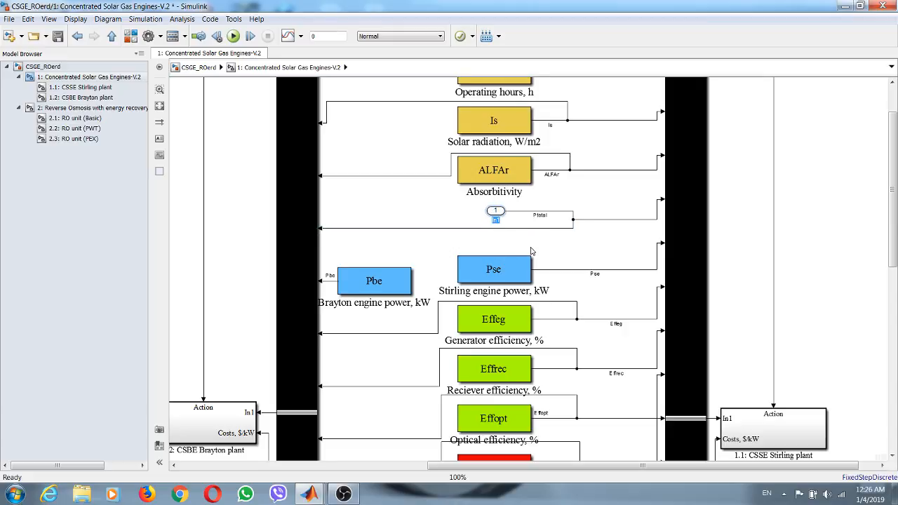
pyautogui.write('P Power kW')
pyautogui.click(562, 249)
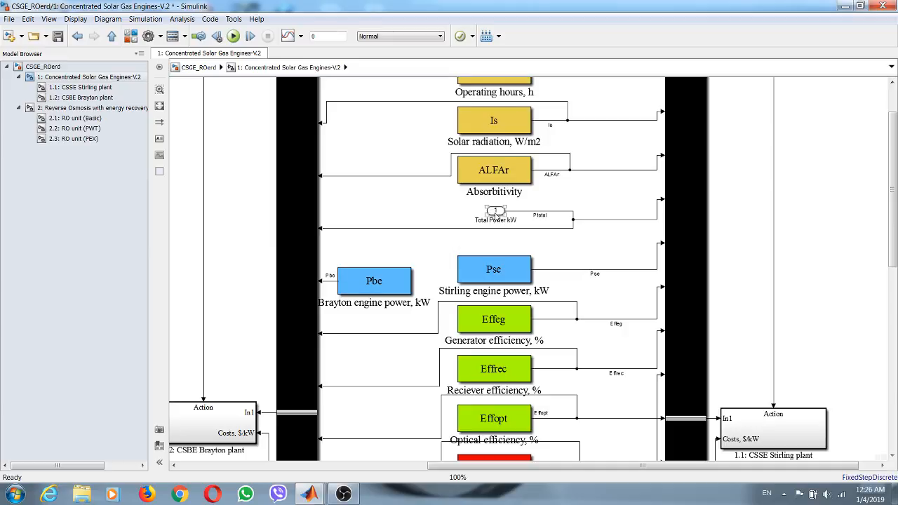
pyautogui.moveTo(495, 212); pyautogui.dragTo(496, 221)
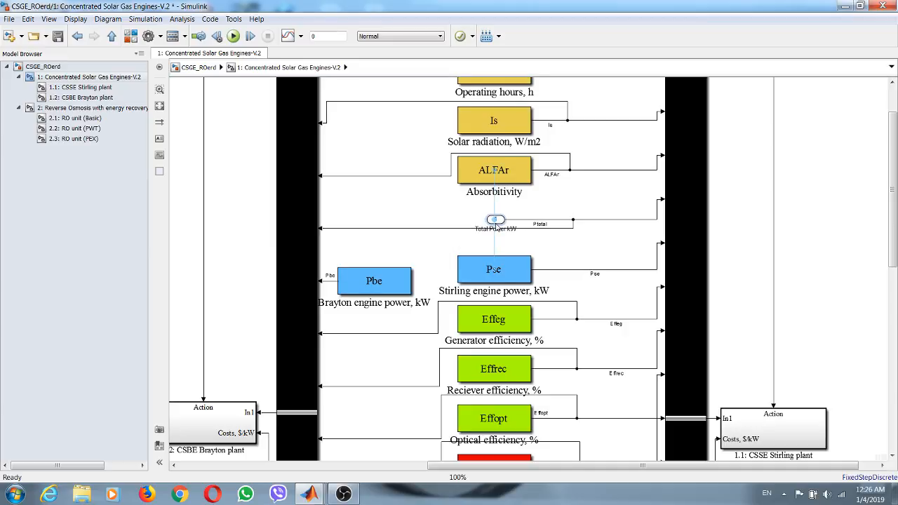
pyautogui.click(59, 38)
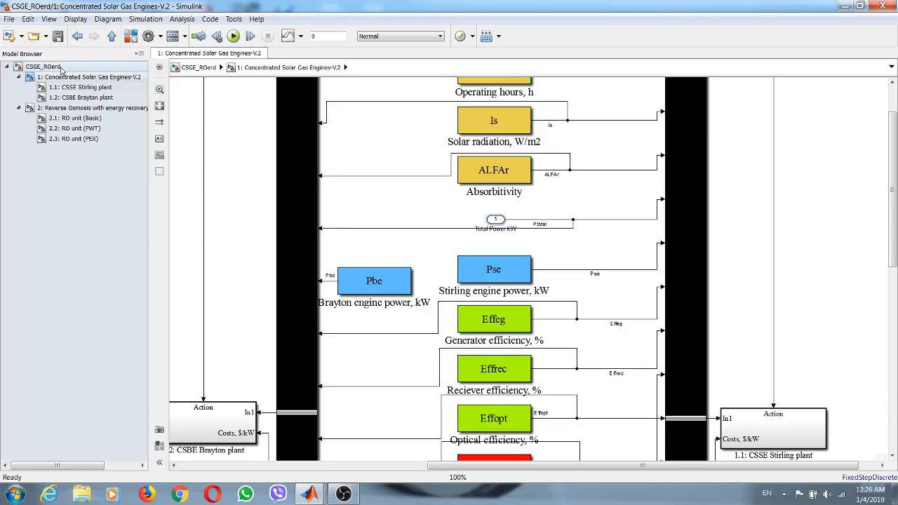
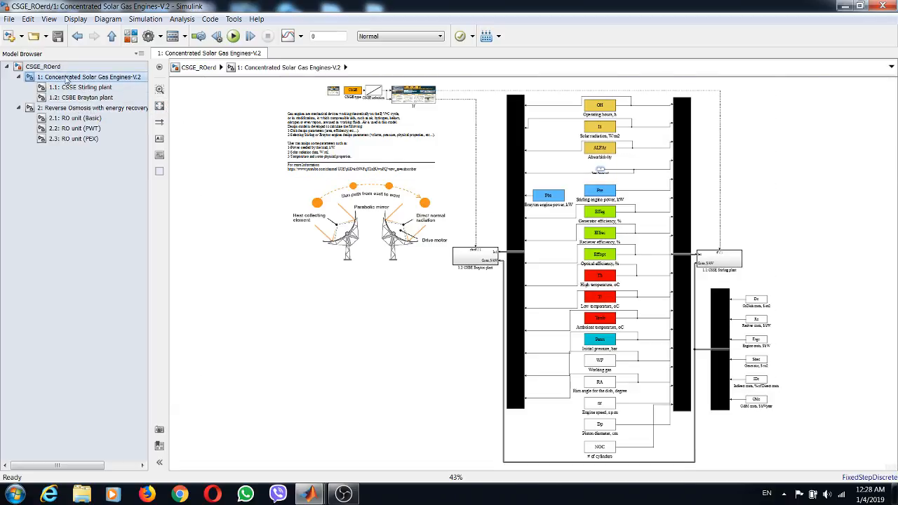
# - In the top-level CSGE_ROerd model, shift the Concentrated Solar Gas Engines-V.2 block towards the RO-ERD block and reposition the Display branch line between them
pyautogui.click(44, 66)
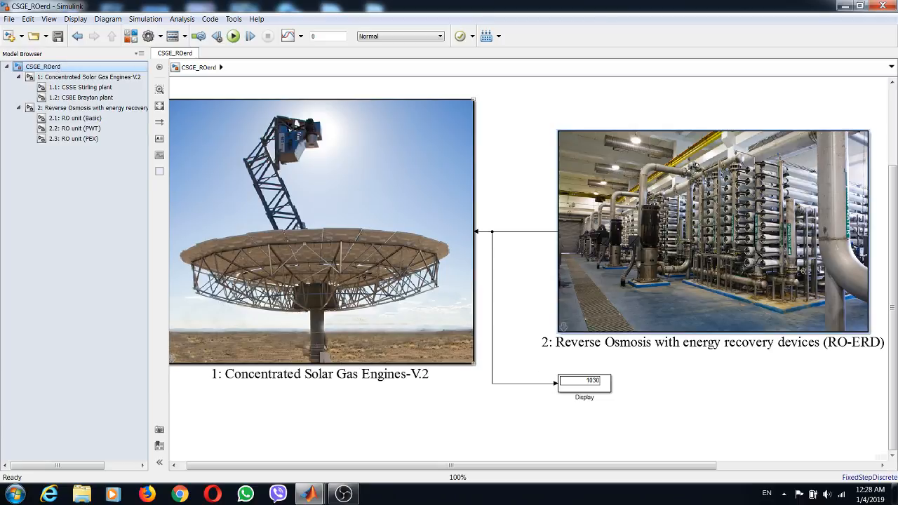
pyautogui.moveTo(320, 232); pyautogui.dragTo(332, 231)
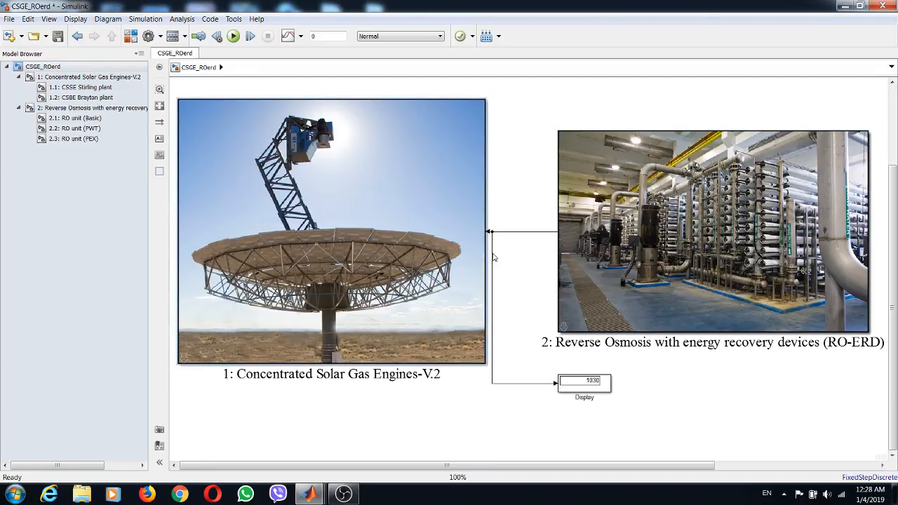
pyautogui.moveTo(494, 258); pyautogui.dragTo(516, 260)
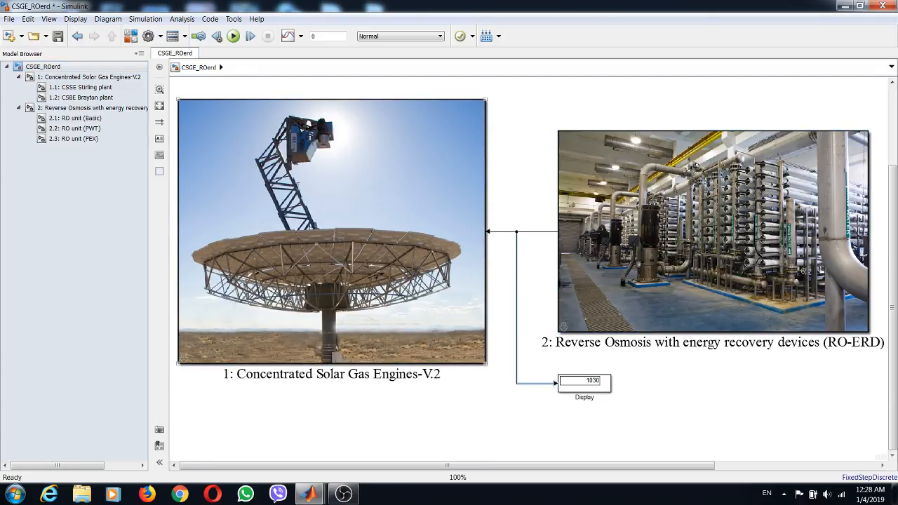
pyautogui.scroll(-1, 301, 154)
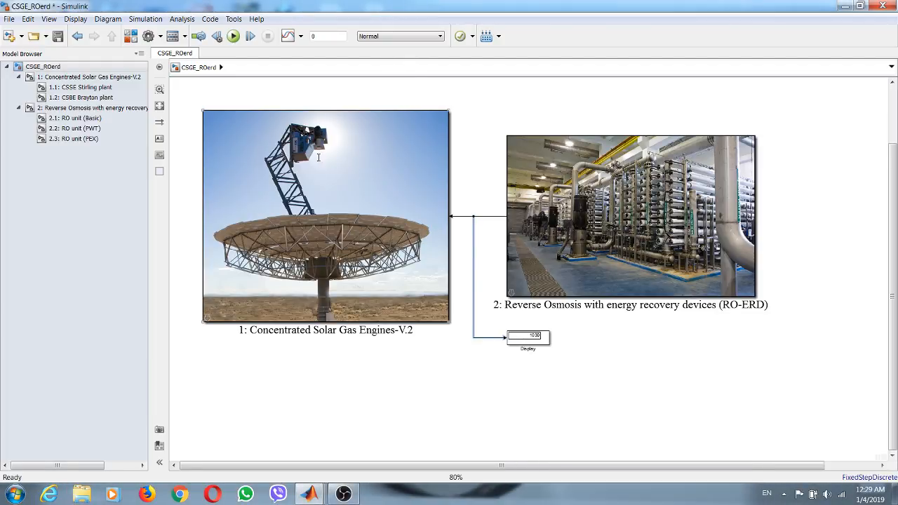
# - Review the Concentrated Solar Gas Engines-V.2 parameters for working gas, cycle temperatures, operating conditions, and the Stirling and Brayton designs
pyautogui.doubleClick(373, 139)
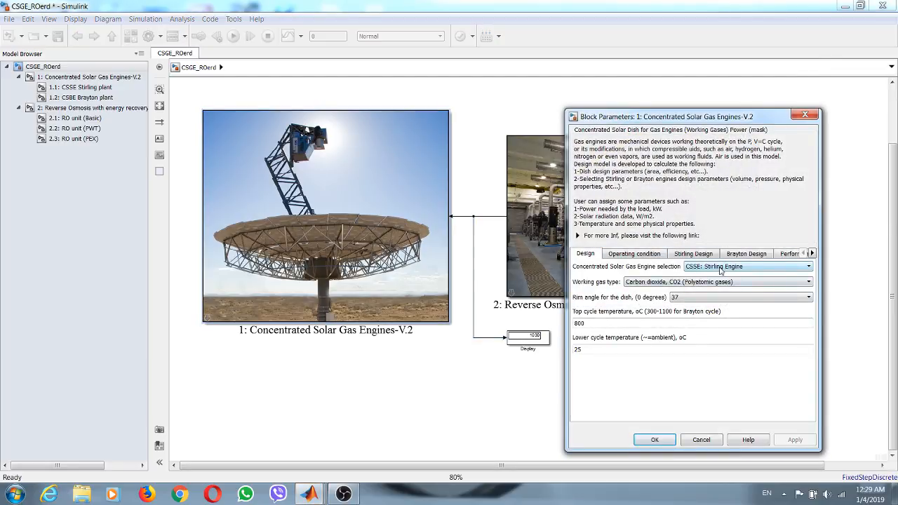
pyautogui.click(665, 282)
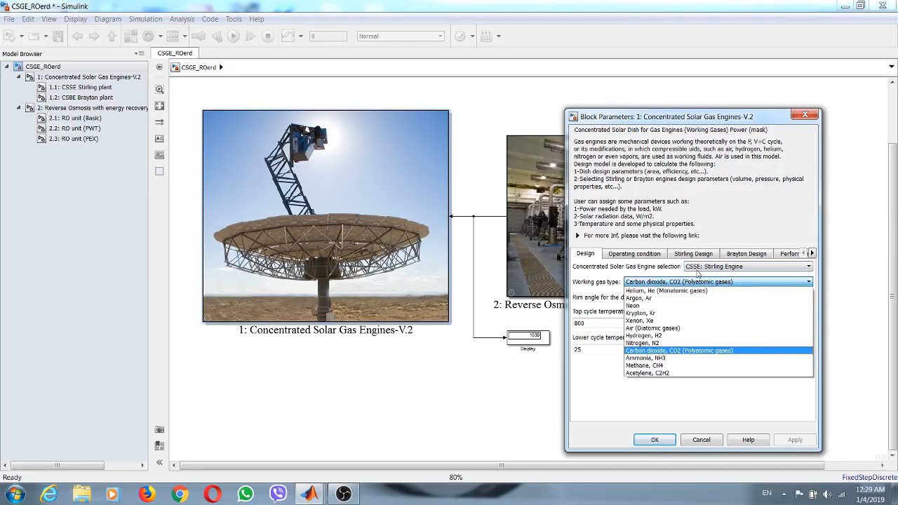
pyautogui.click(642, 255)
pyautogui.click(585, 253)
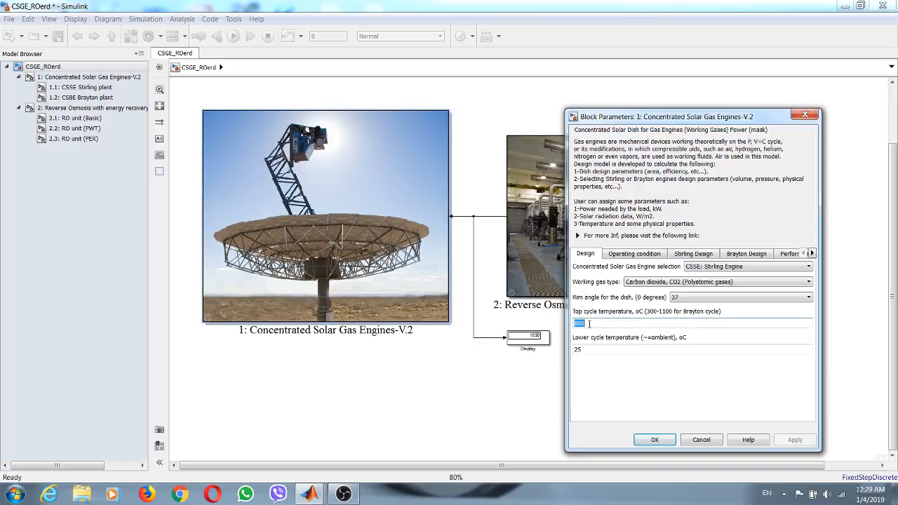
pyautogui.doubleClick(584, 349)
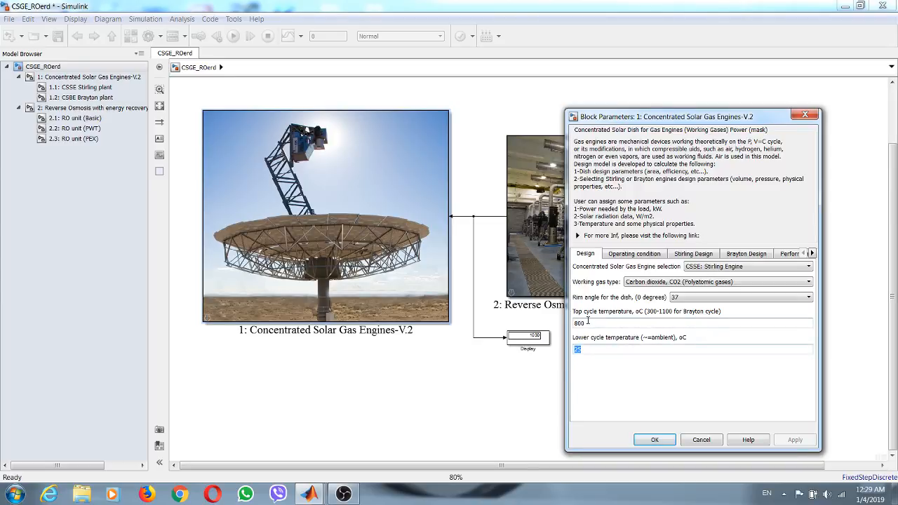
pyautogui.doubleClick(587, 322)
pyautogui.doubleClick(585, 349)
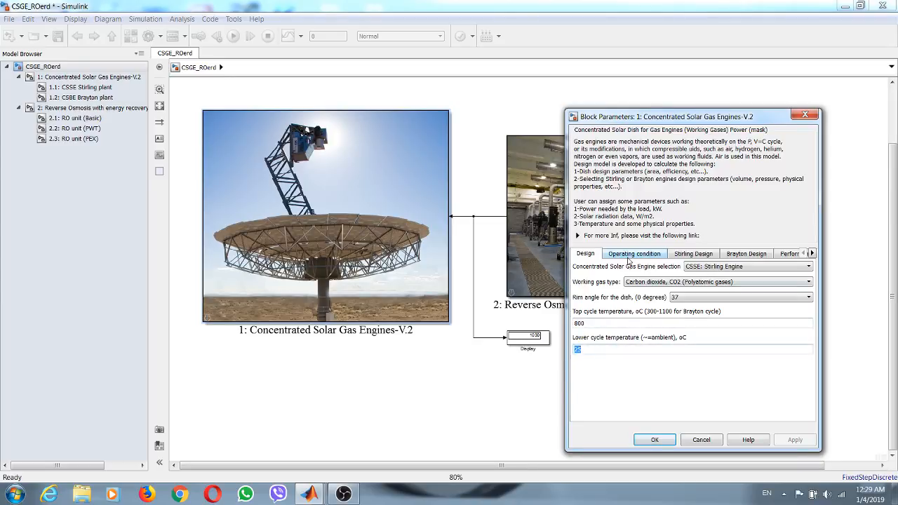
pyautogui.click(629, 256)
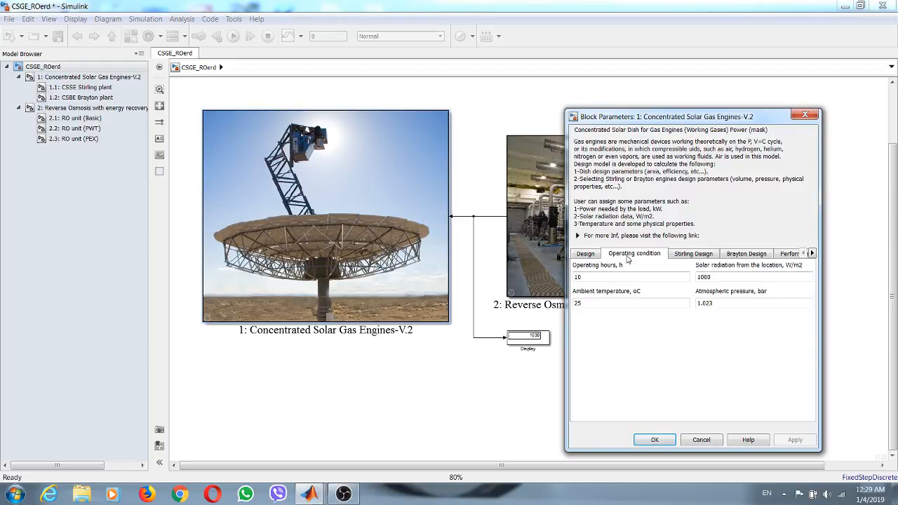
pyautogui.click(684, 257)
pyautogui.click(733, 256)
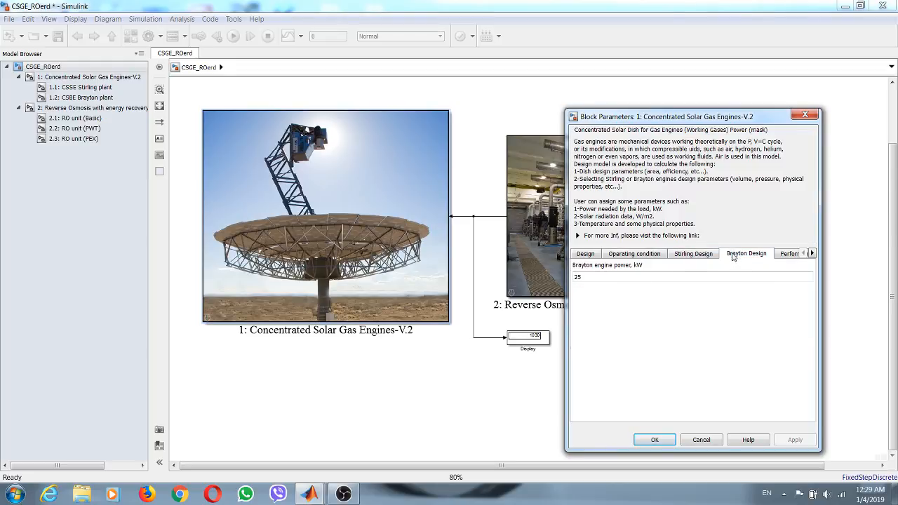
pyautogui.click(595, 256)
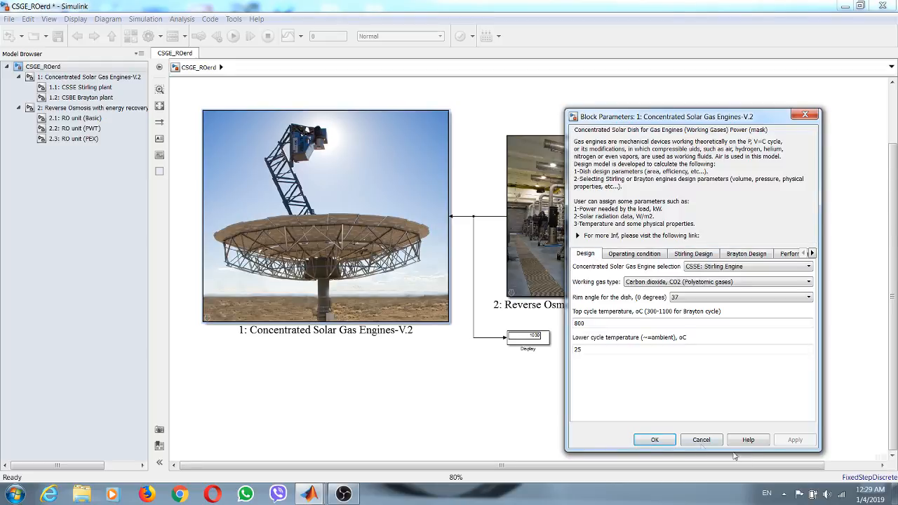
pyautogui.click(653, 440)
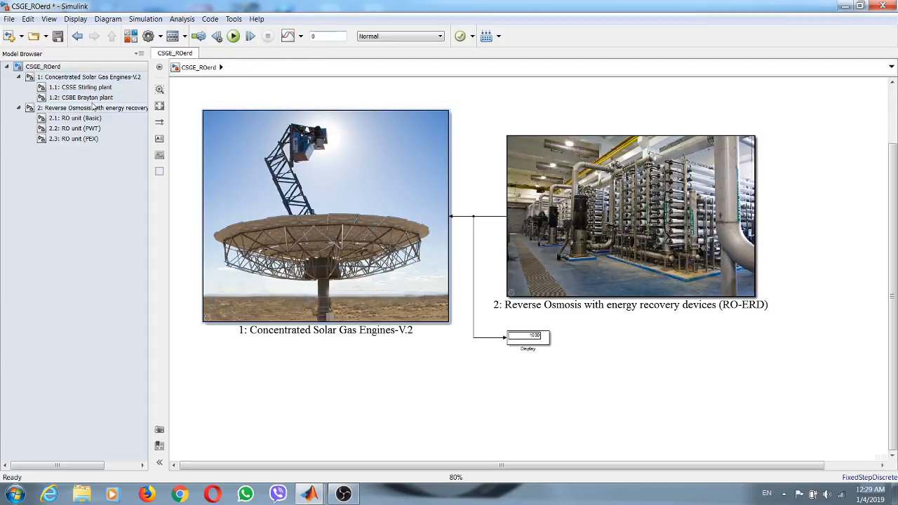
# - Save the model and examine the design and cost results in the CSSE Stirling plant subsystem
pyautogui.click(58, 36)
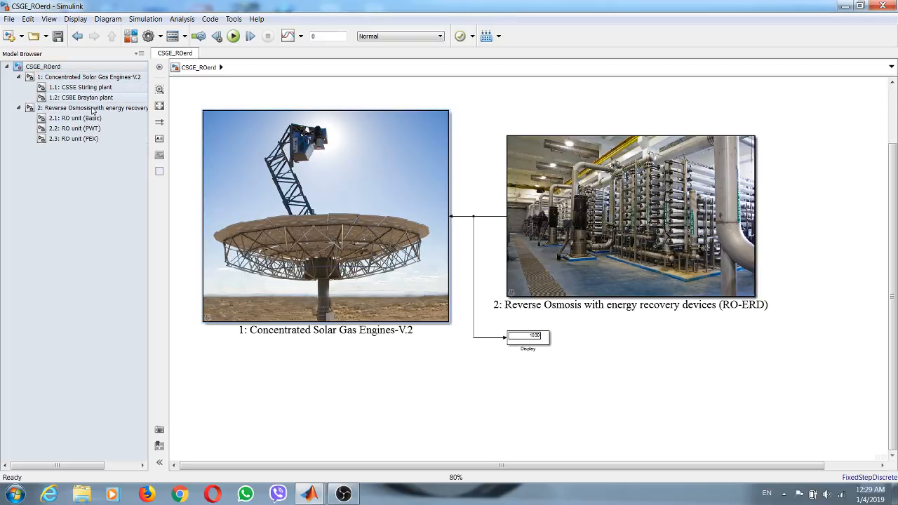
pyautogui.click(88, 76)
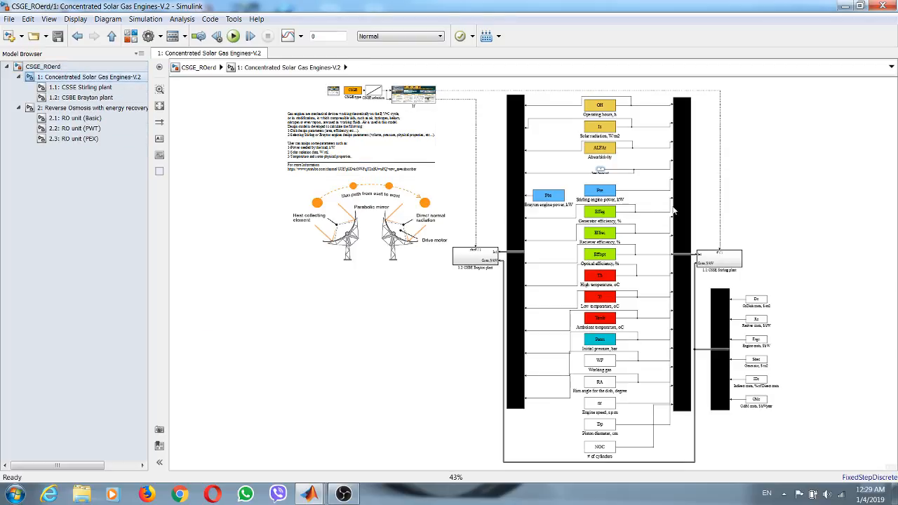
pyautogui.click(74, 87)
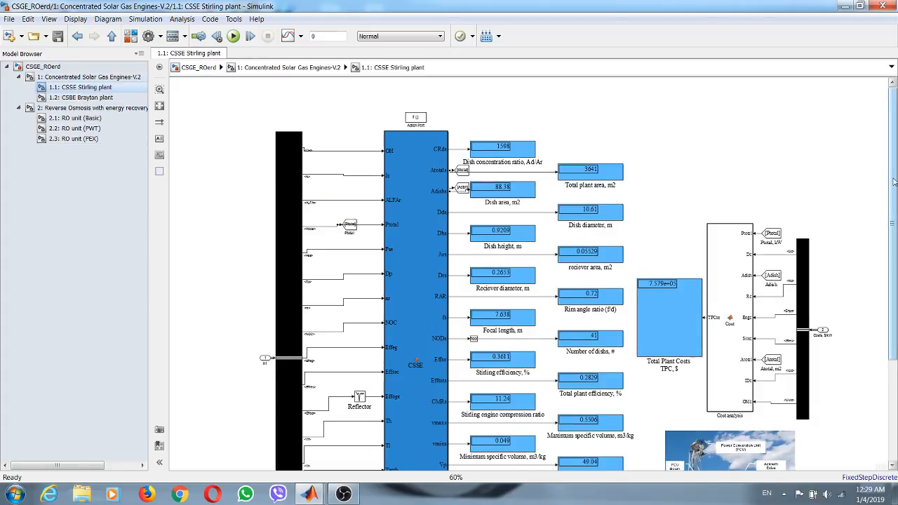
pyautogui.scroll(-5, 579, 273)
pyautogui.scroll(-2, 578, 273)
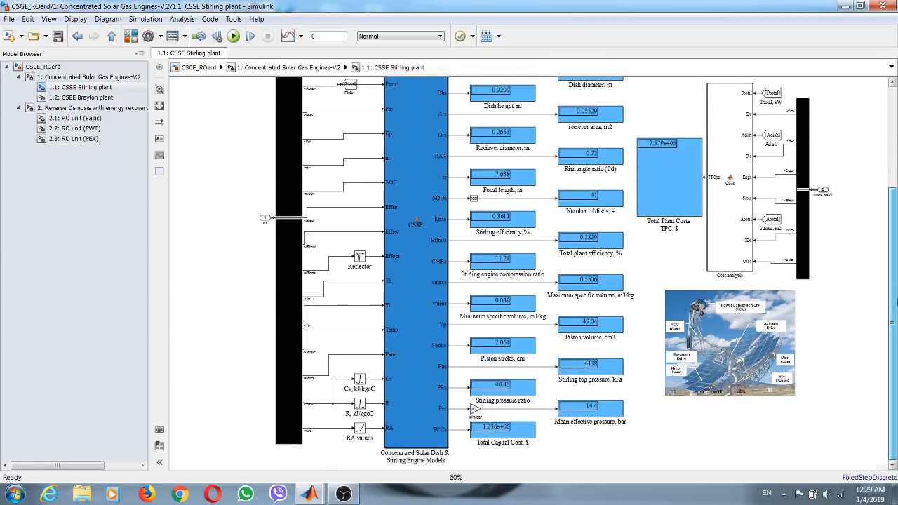
pyautogui.scroll(2, 483, 269)
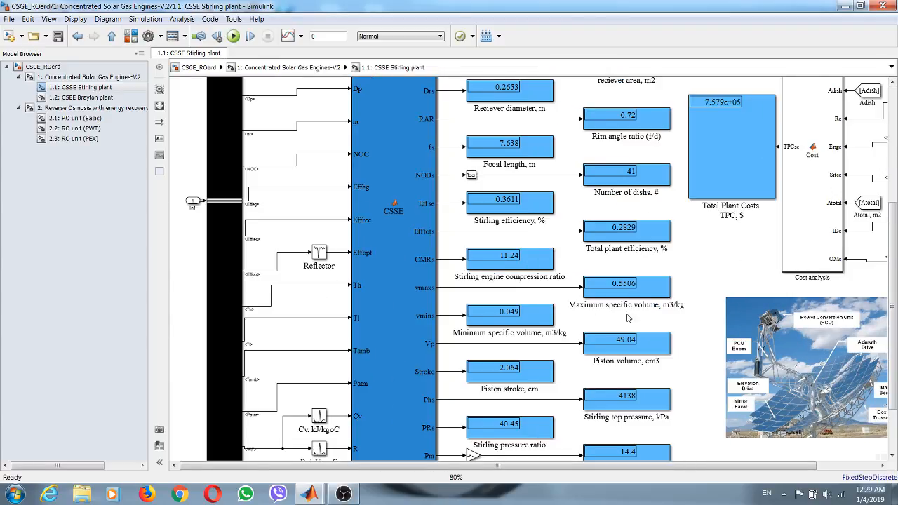
pyautogui.scroll(-2, 618, 327)
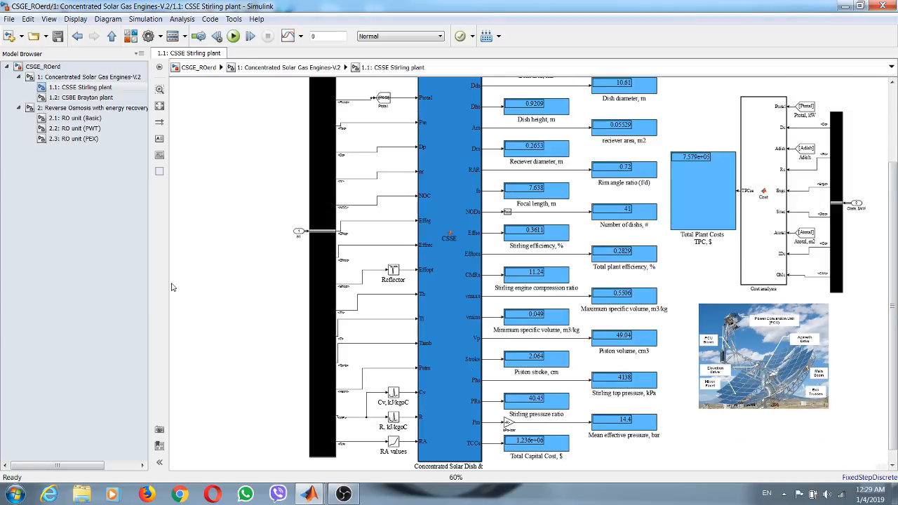
# - Set the Concentrated Solar Gas Engines-V.2 working gas type to Helium, He (Monatomic gases)
pyautogui.click(43, 66)
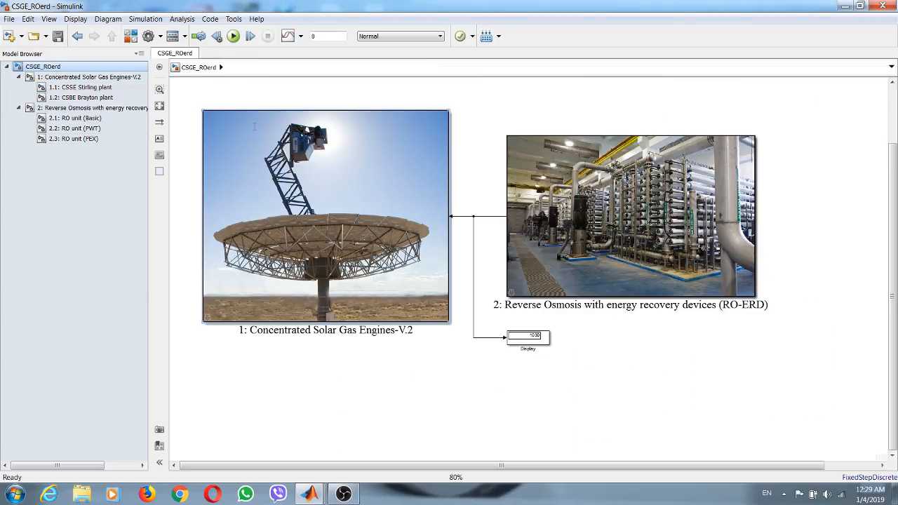
pyautogui.doubleClick(371, 161)
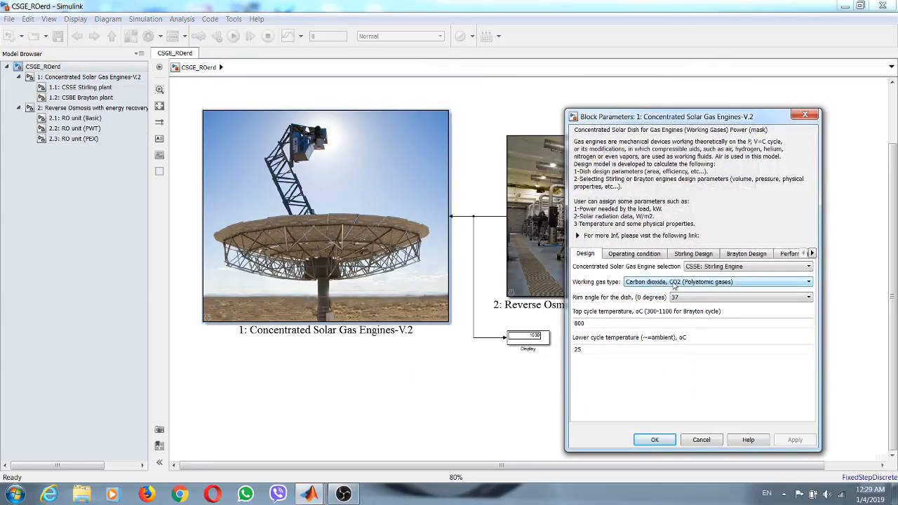
pyautogui.click(673, 283)
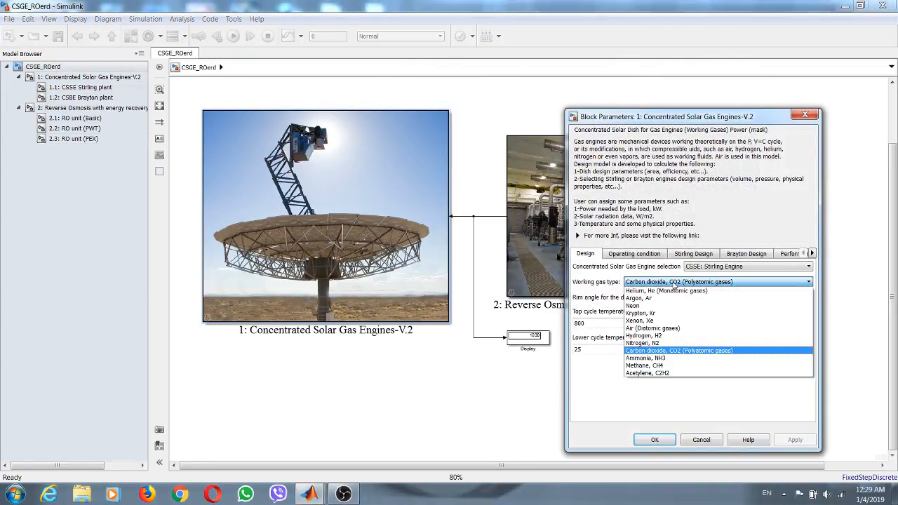
pyautogui.click(663, 291)
pyautogui.click(795, 440)
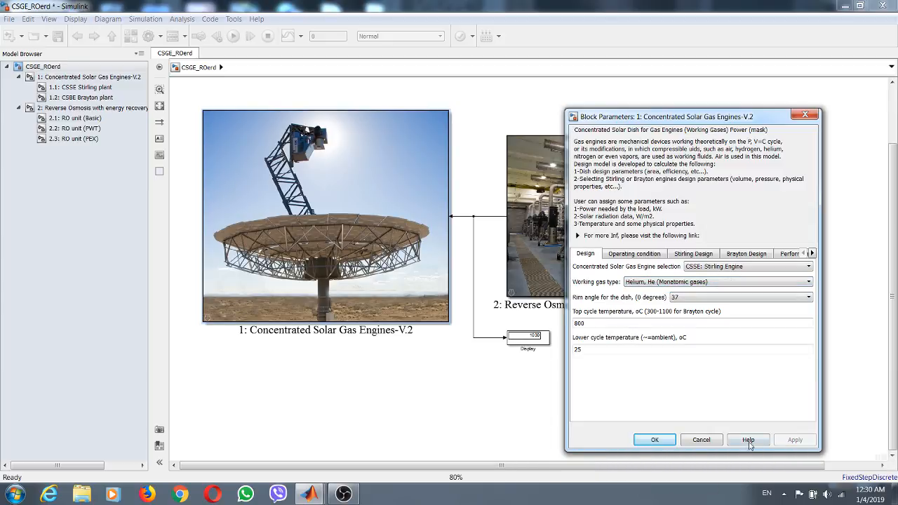
pyautogui.click(656, 440)
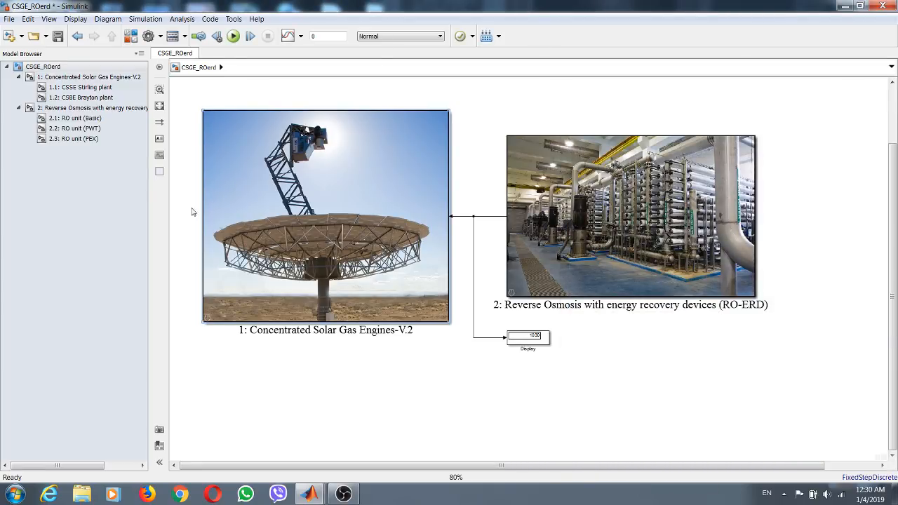
# - Save the model, run the simulation, and check the recalculated outputs in the CSSE Stirling plant subsystem
pyautogui.click(80, 87)
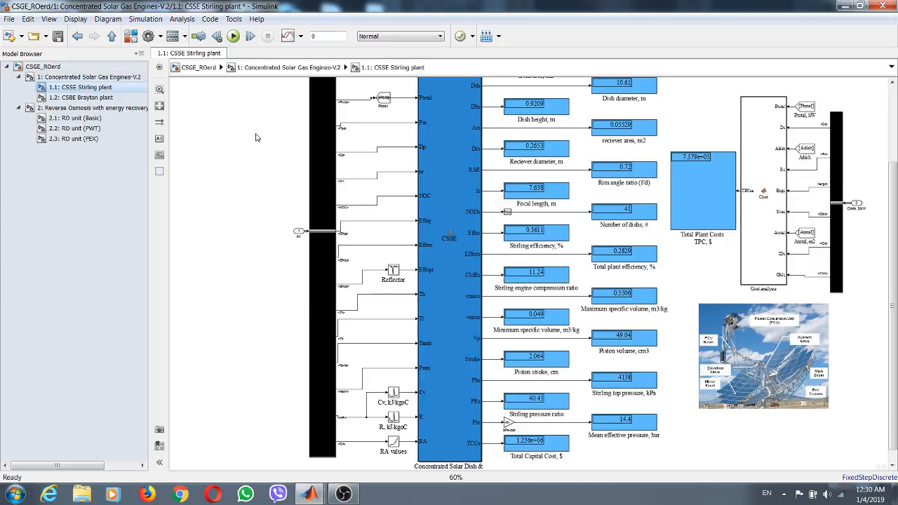
pyautogui.click(60, 37)
pyautogui.click(234, 36)
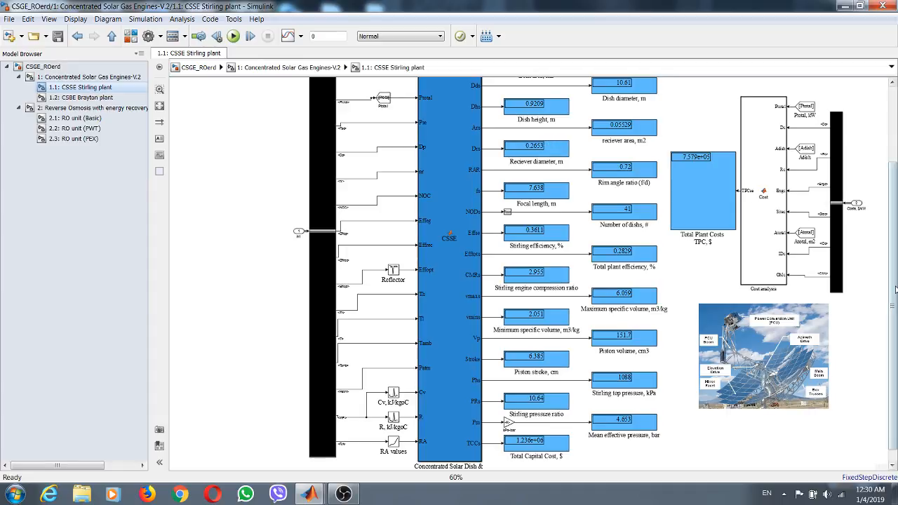
pyautogui.scroll(3, 895, 204)
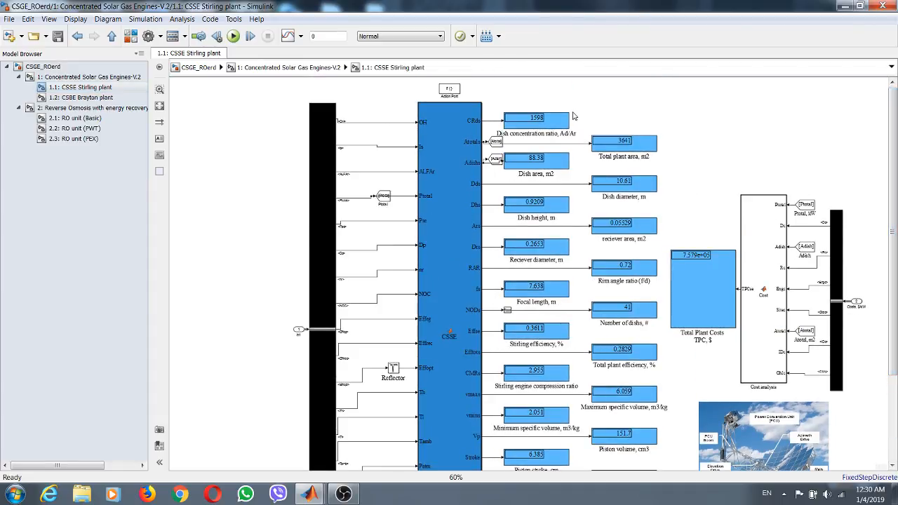
# - In the top-level model, delete the Display block with its branch line and move the solar gas engines block closer to the RO-ERD block
pyautogui.click(75, 77)
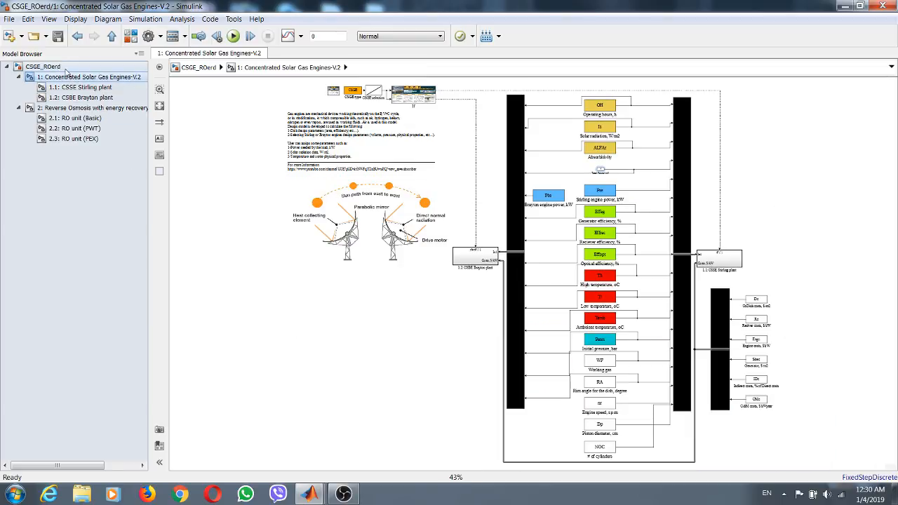
pyautogui.click(44, 67)
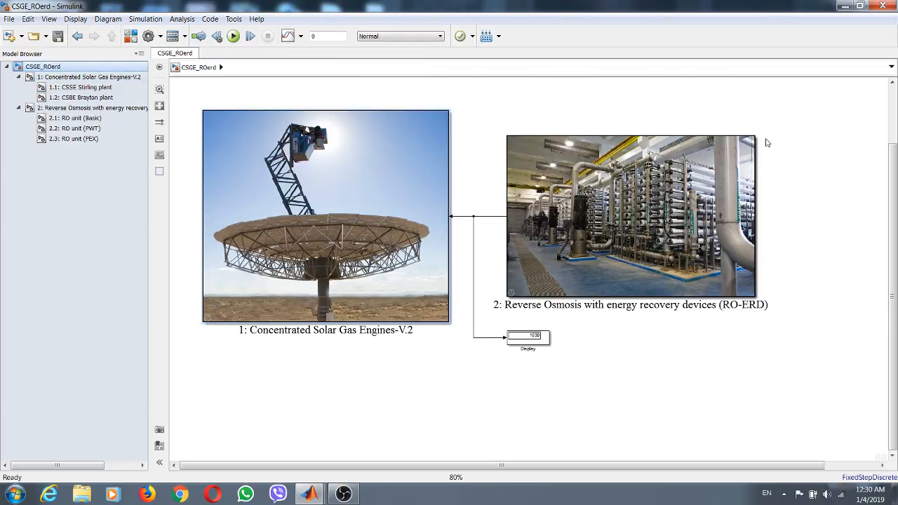
pyautogui.moveTo(828, 118); pyautogui.dragTo(521, 142)
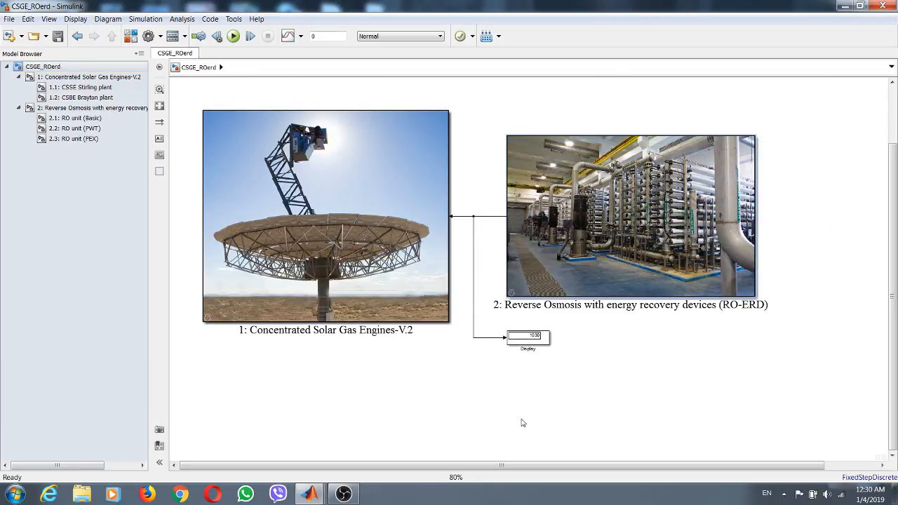
pyautogui.moveTo(567, 327); pyautogui.dragTo(486, 358)
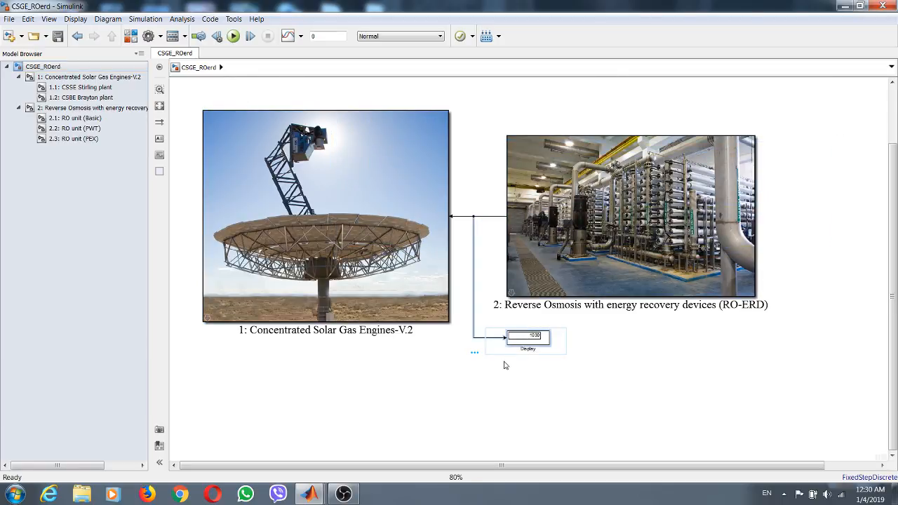
pyautogui.press('Delete')
pyautogui.moveTo(417, 208); pyautogui.dragTo(438, 209)
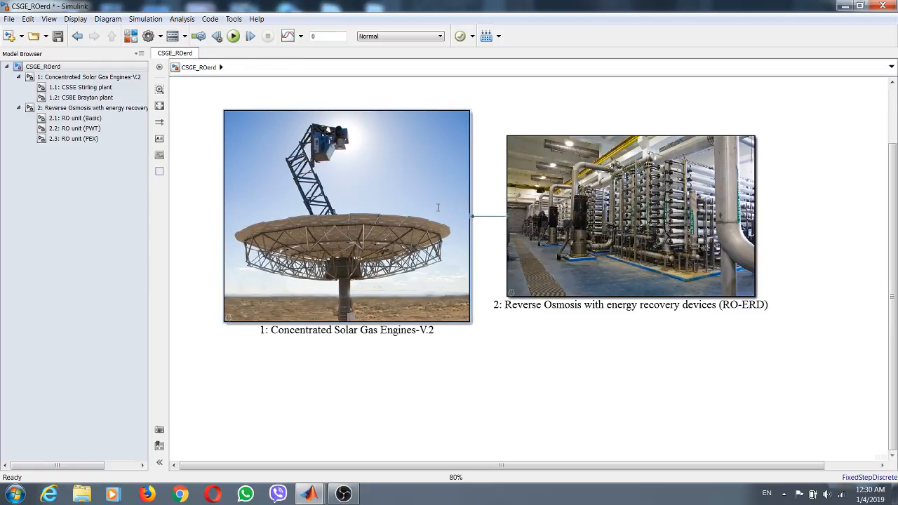
# - Set the RO-ERD block's plant productivity to 5 m3/d
pyautogui.doubleClick(675, 190)
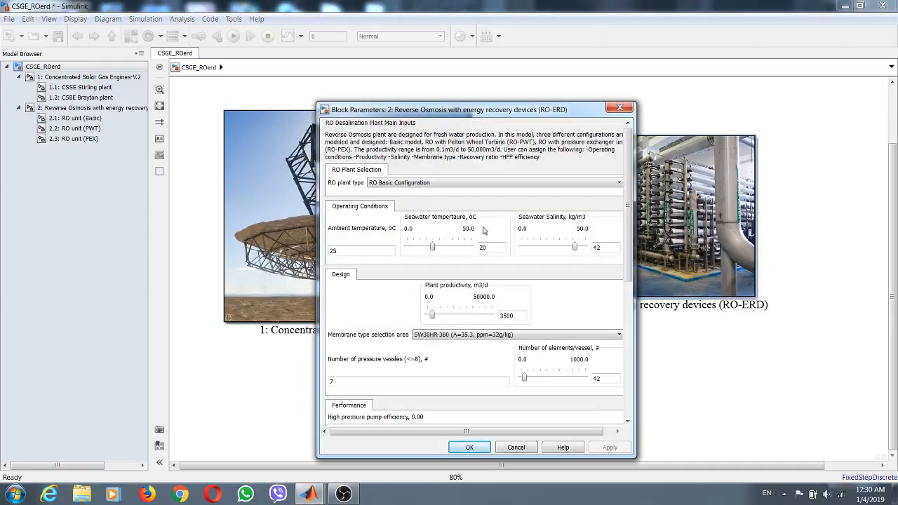
pyautogui.doubleClick(511, 315)
pyautogui.write('5')
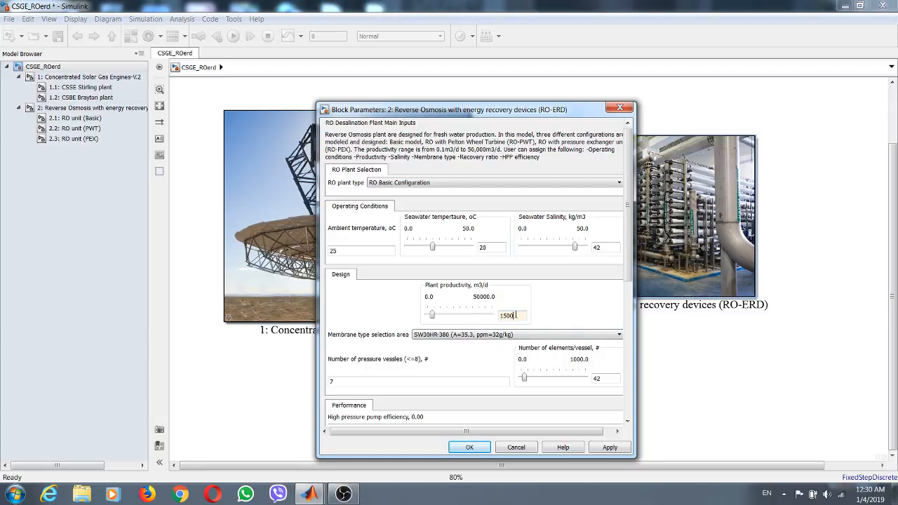
pyautogui.click(469, 448)
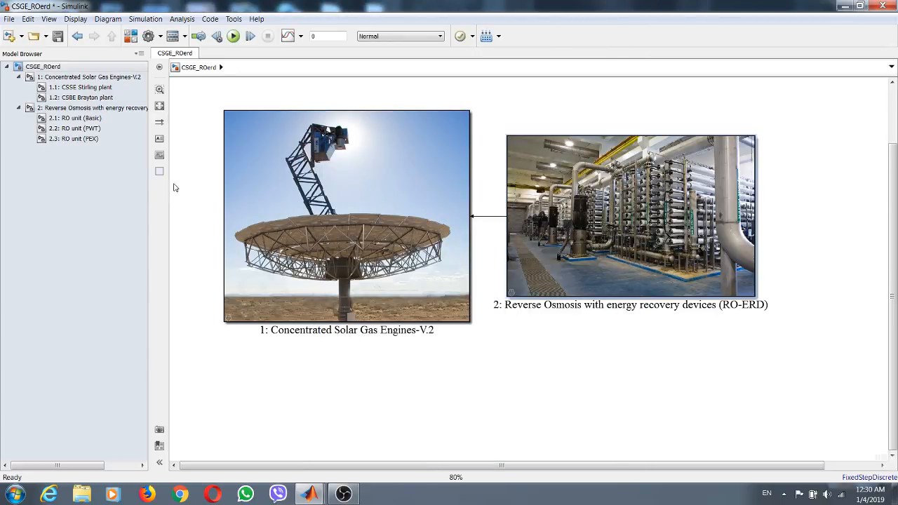
# - Add a Display block from the Simulink library below the RO-ERD block and branch the RO-ERD output line to it
pyautogui.click(132, 36)
pyautogui.moveTo(378, 126); pyautogui.dragTo(575, 334)
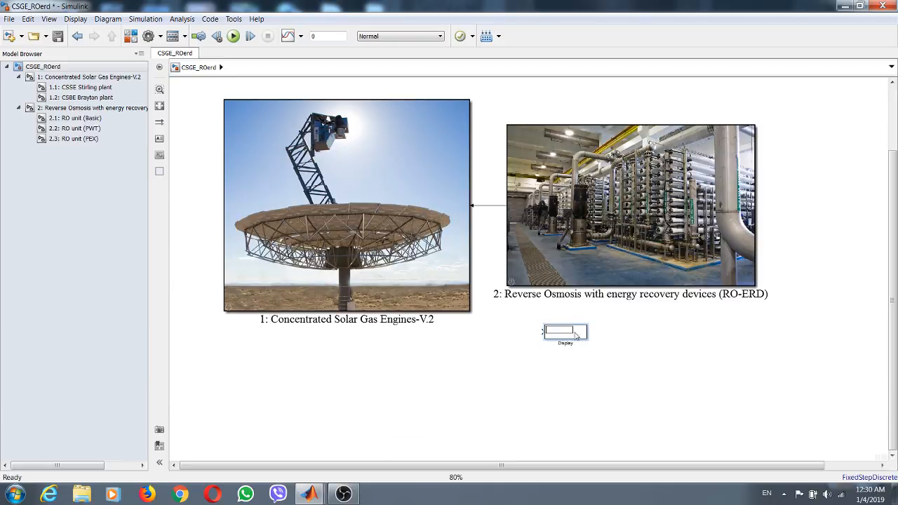
pyautogui.moveTo(481, 205); pyautogui.dragTo(547, 331)
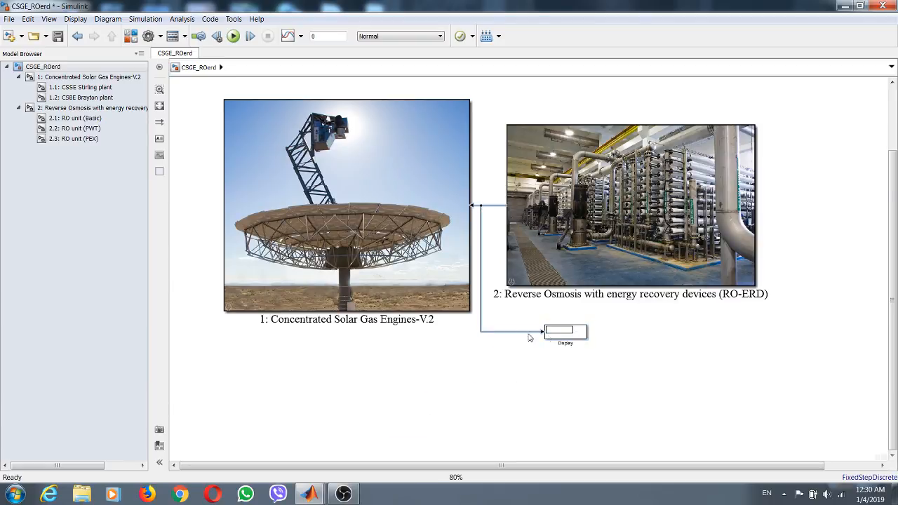
# - Save the model, run the simulation, and read the RO-ERD power on the top-level Display block
pyautogui.click(58, 36)
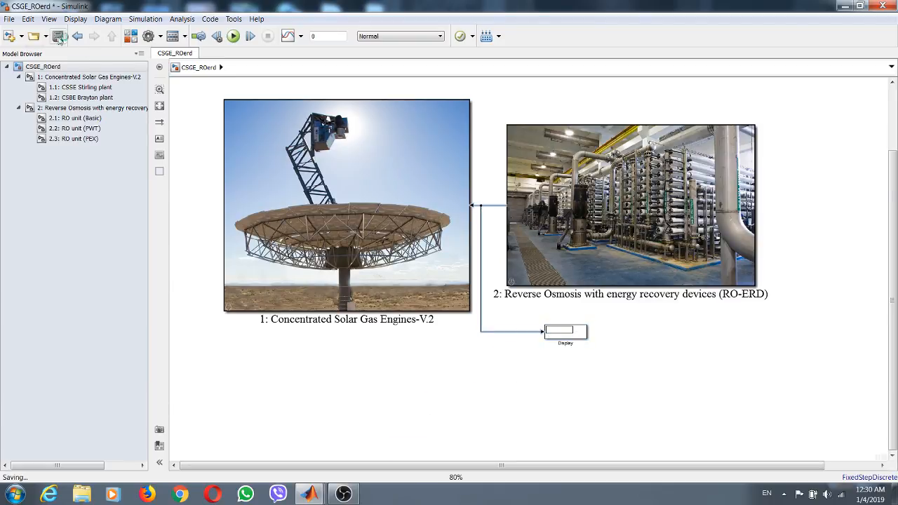
pyautogui.click(235, 35)
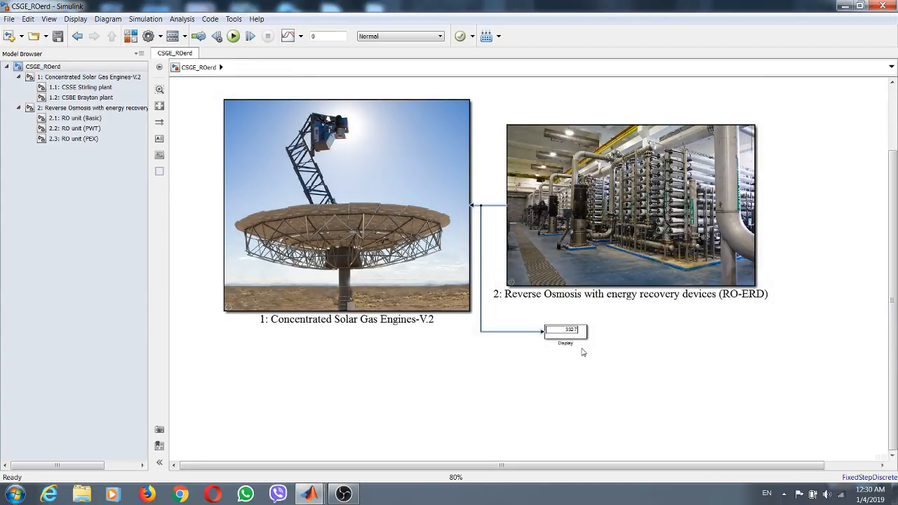
pyautogui.scroll(2, 581, 352)
pyautogui.click(570, 312)
pyautogui.scroll(1, 570, 311)
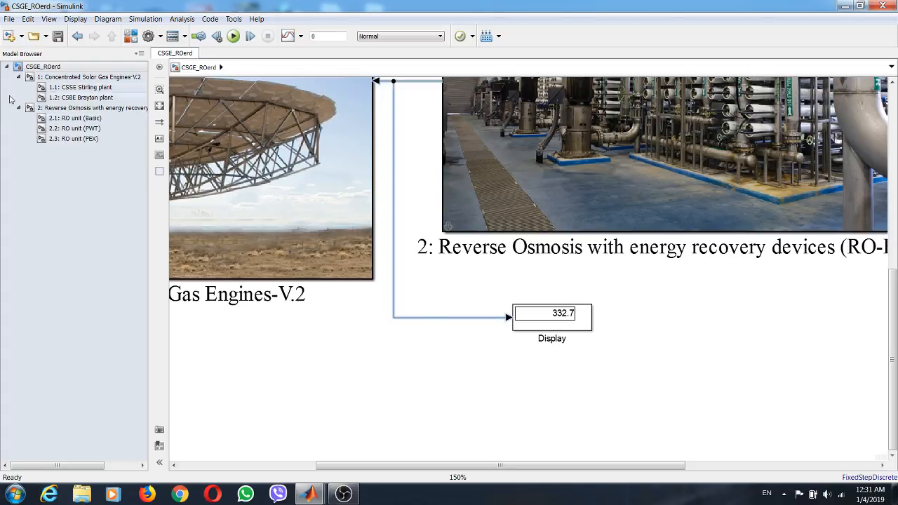
# - Examine the Stirling plant's dish, engine and cost outputs in the CSSE Stirling plant subsystem
pyautogui.click(82, 89)
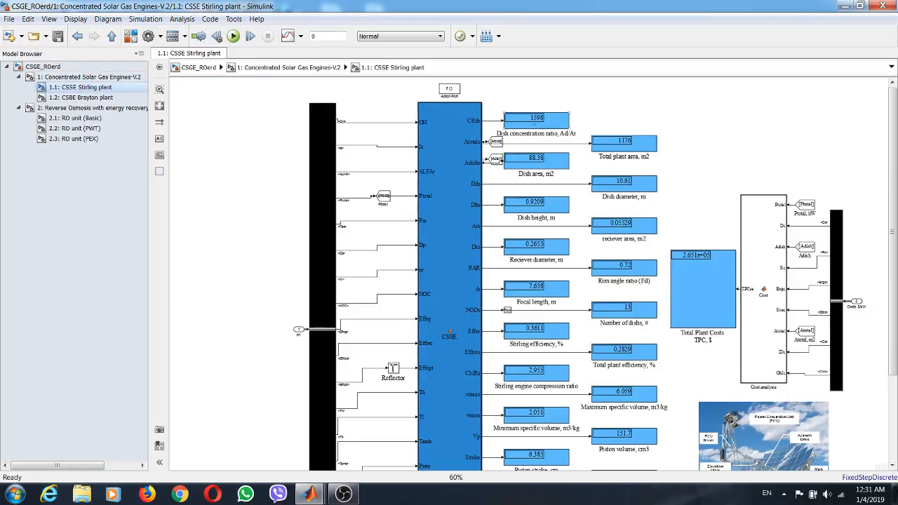
pyautogui.moveTo(886, 286); pyautogui.dragTo(875, 341)
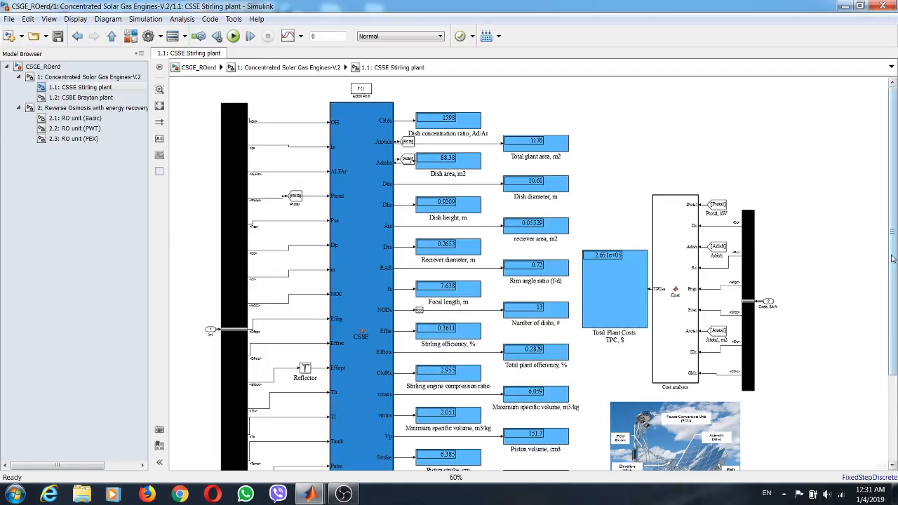
pyautogui.scroll(-3, 892, 260)
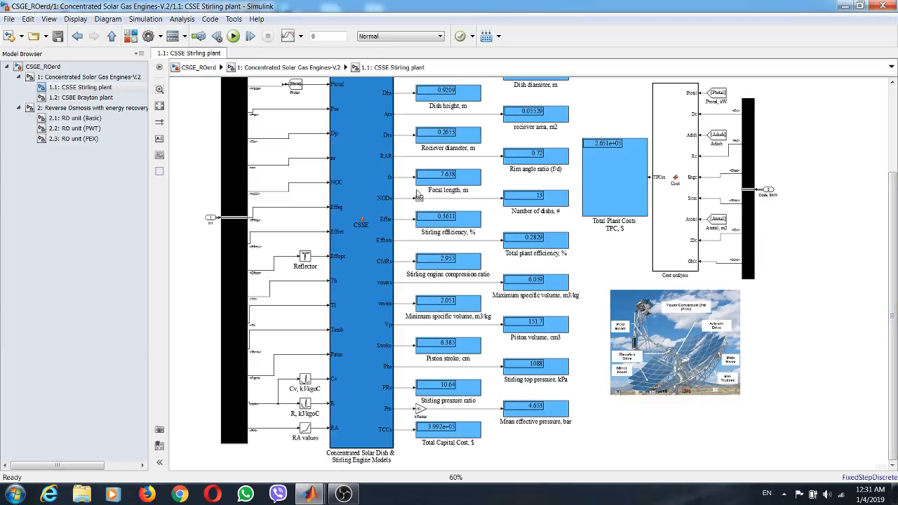
# - Set the rounding function on the CSSE block's NODs output to ceil
pyautogui.scroll(4, 419, 198)
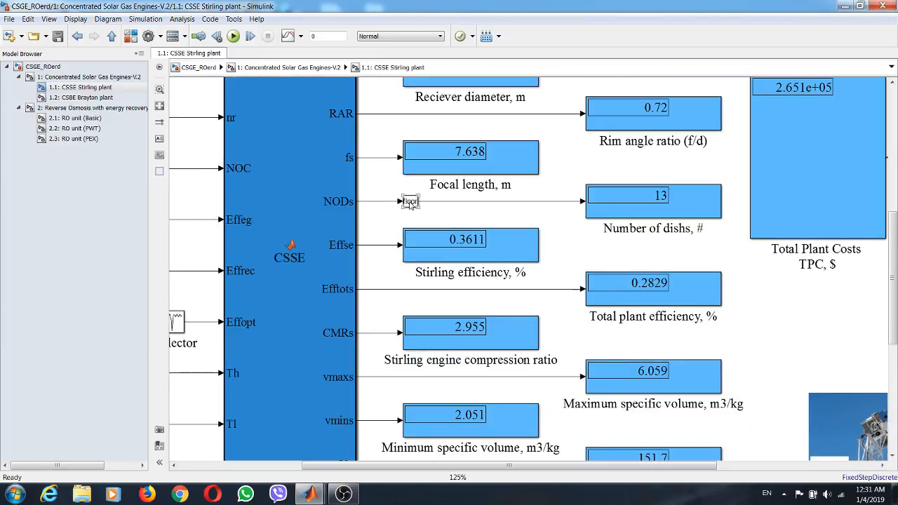
pyautogui.doubleClick(411, 202)
pyautogui.click(588, 272)
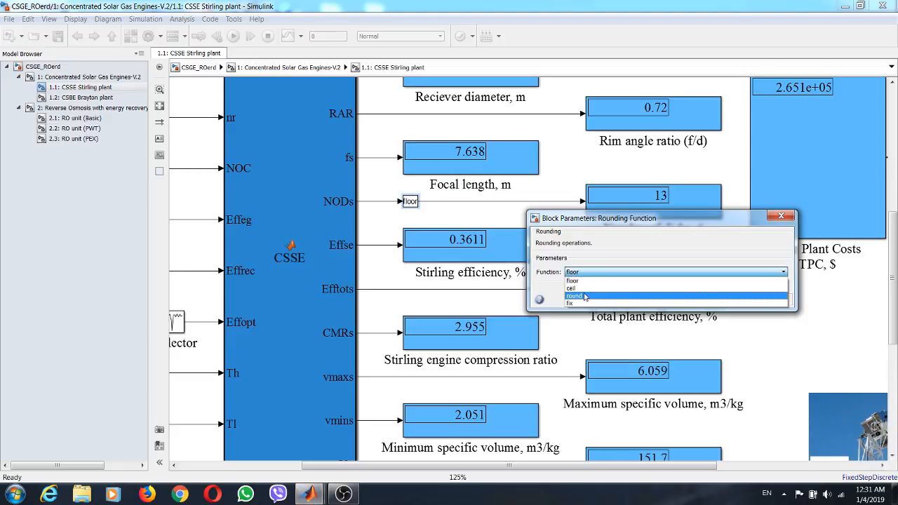
pyautogui.click(576, 287)
pyautogui.click(769, 302)
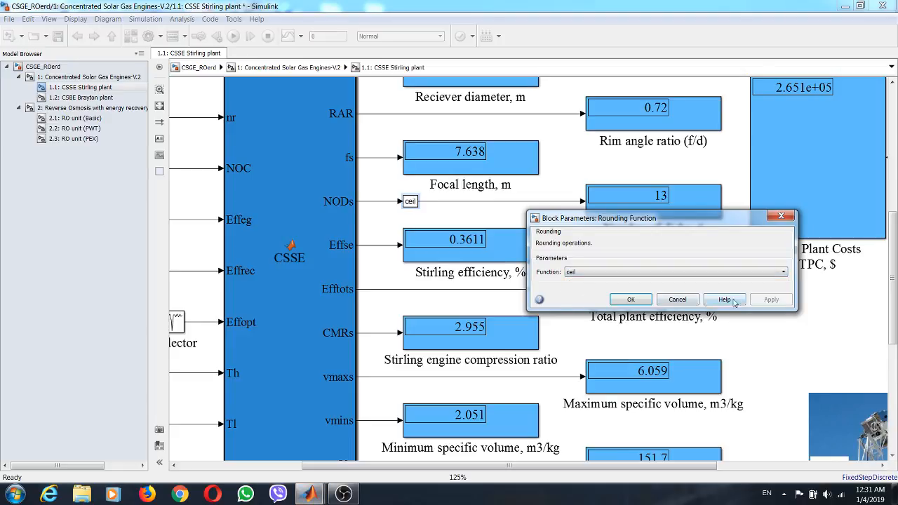
pyautogui.click(632, 299)
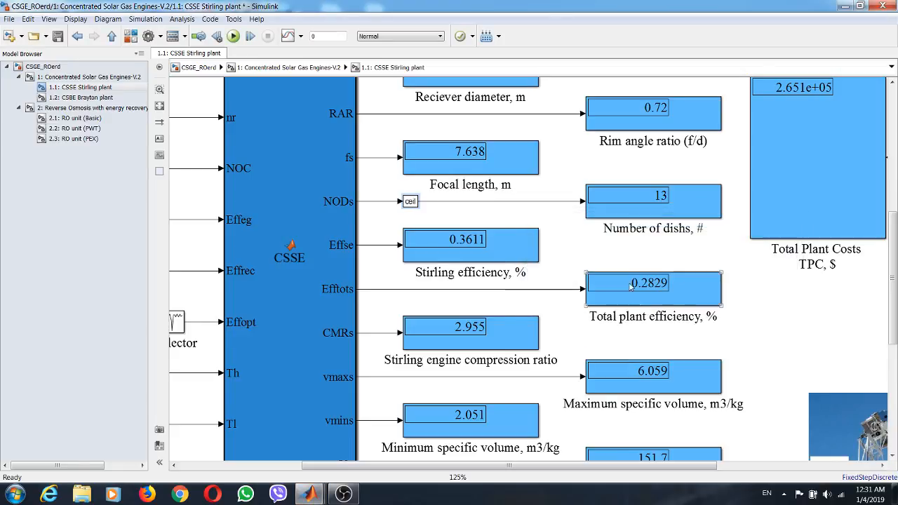
# - Rerun the simulation and check the number of dishes and the other Stirling plant outputs
pyautogui.click(234, 37)
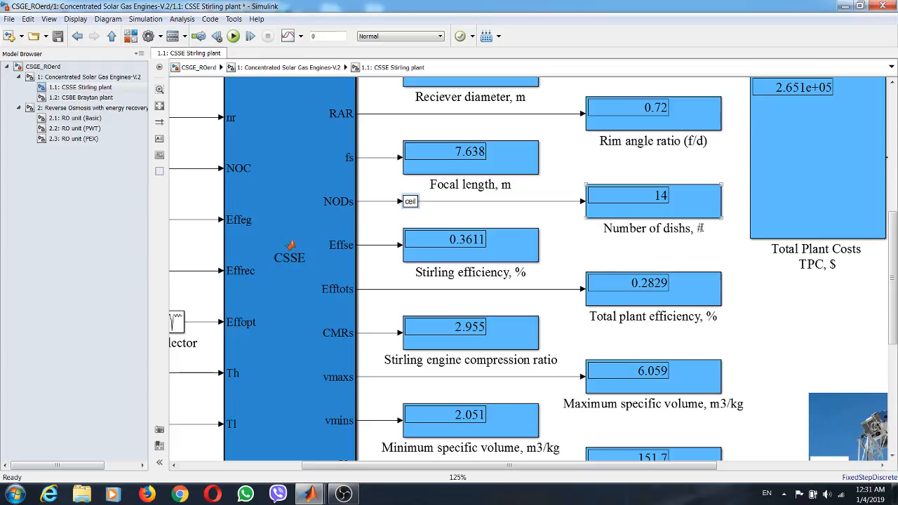
pyautogui.moveTo(893, 280); pyautogui.dragTo(896, 177)
pyautogui.scroll(-2, 663, 148)
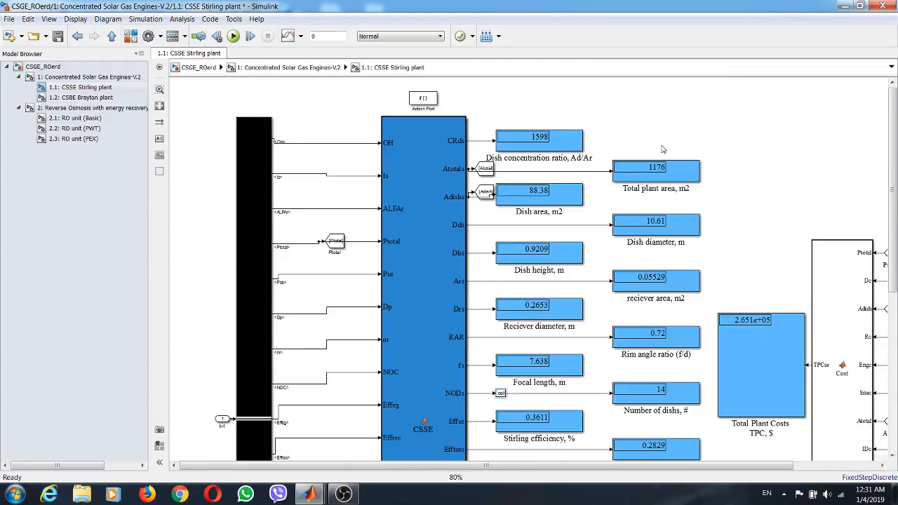
# - In the top-level model, delete the Display block below the RO-ERD block together with its branch line
pyautogui.click(65, 77)
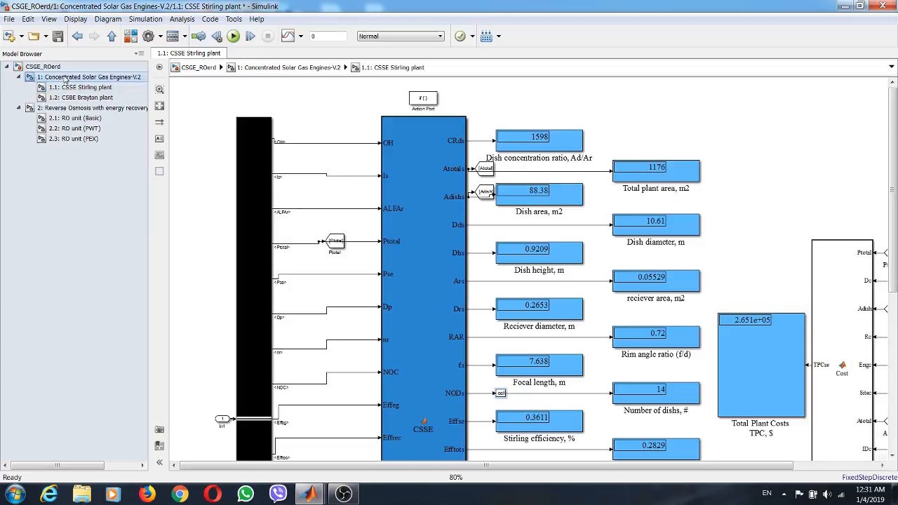
pyautogui.click(43, 66)
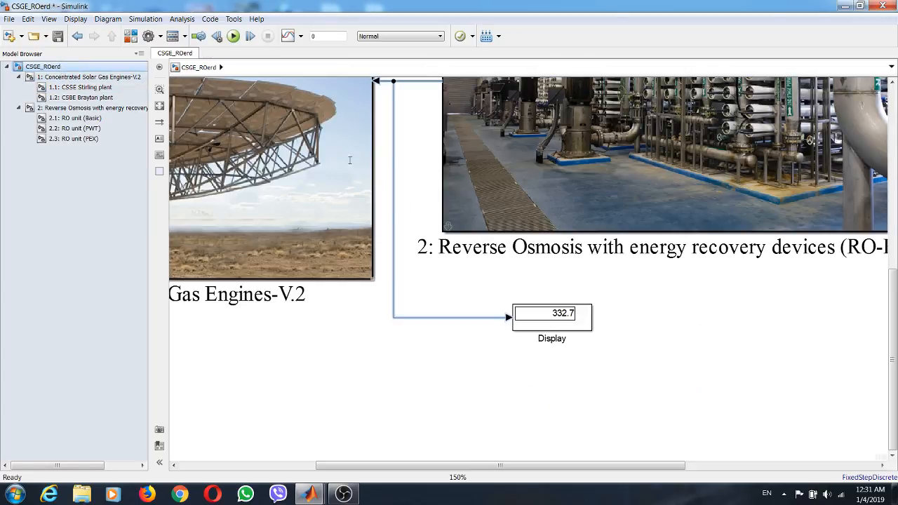
pyautogui.doubleClick(634, 306)
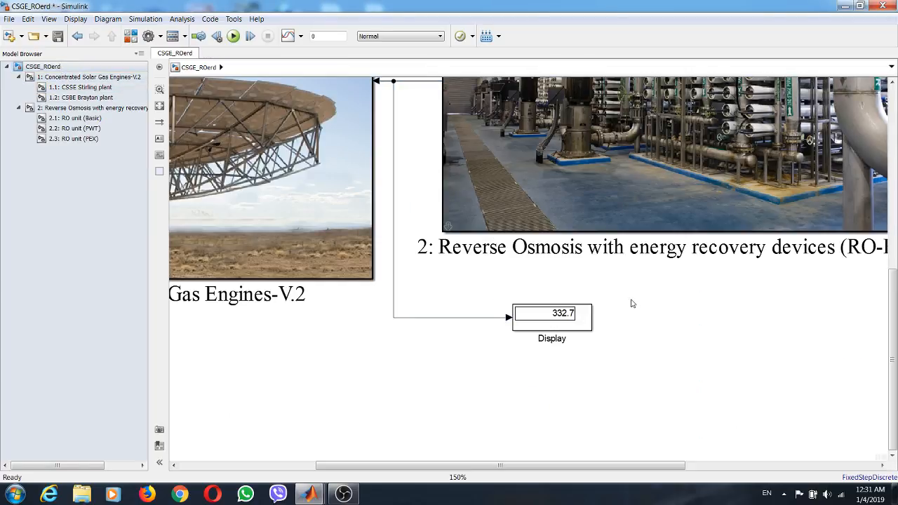
pyautogui.click(596, 344)
pyautogui.moveTo(624, 310); pyautogui.dragTo(475, 354)
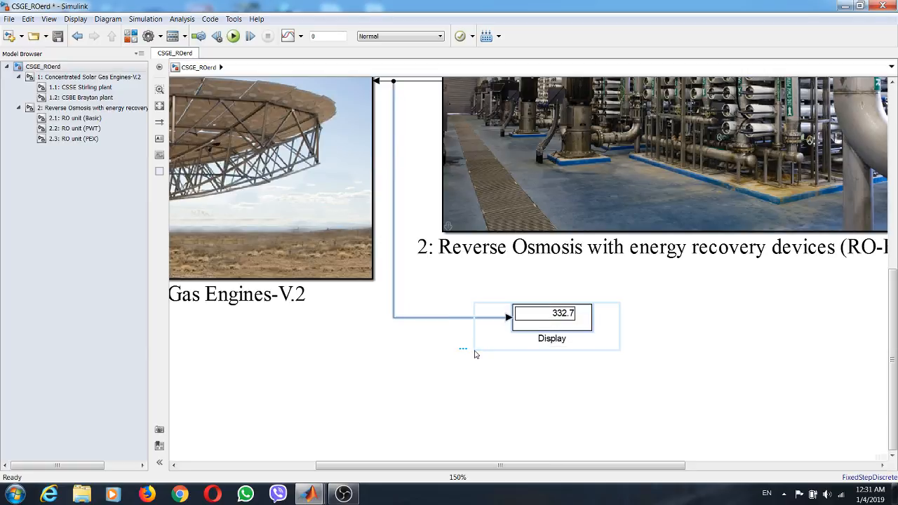
pyautogui.press('Delete')
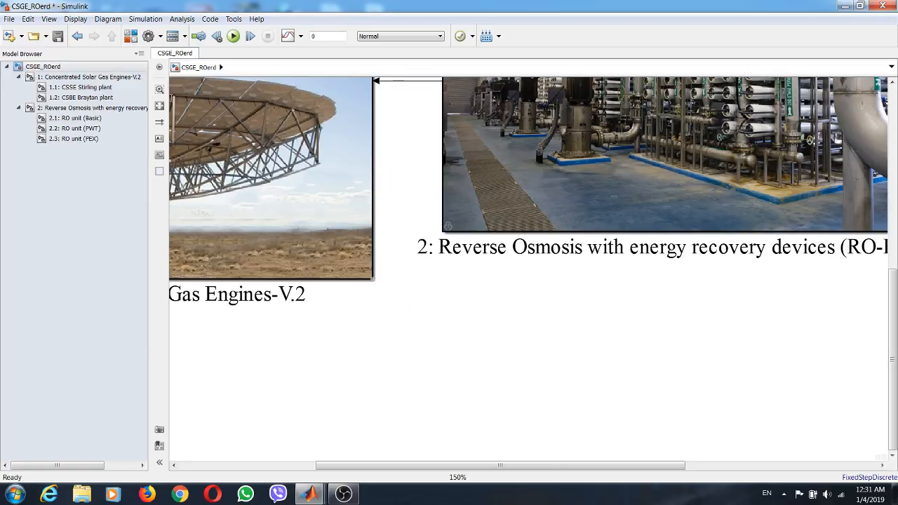
# - Move the R.E.D.S image next to the RO-ERD block in the top-level model
pyautogui.click(159, 106)
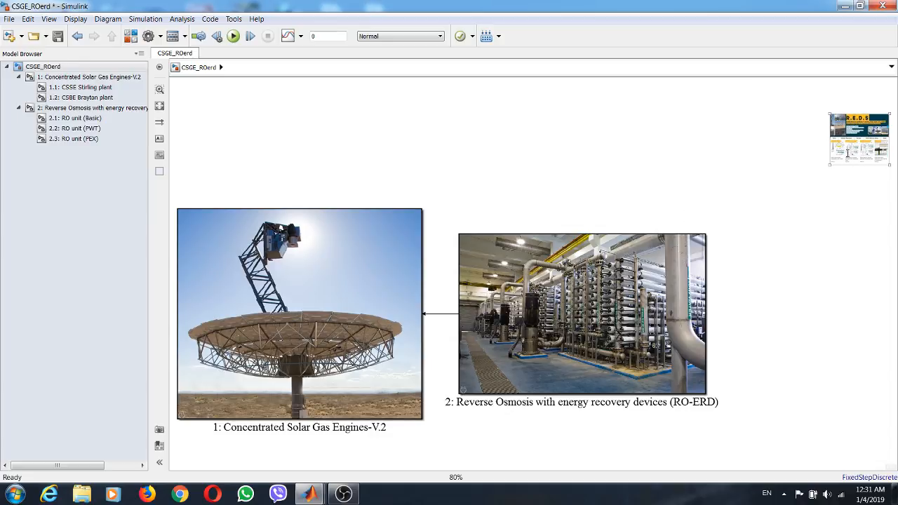
pyautogui.moveTo(845, 146); pyautogui.dragTo(749, 267)
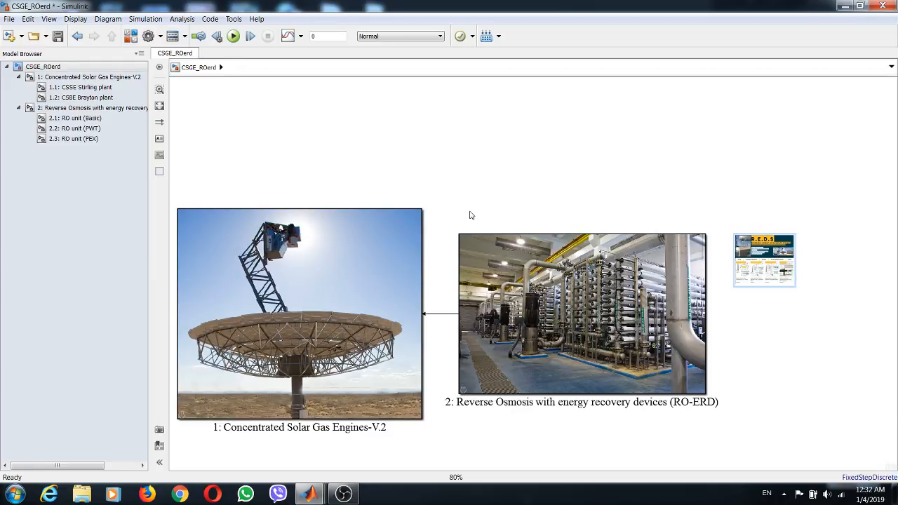
pyautogui.moveTo(546, 306); pyautogui.dragTo(554, 131)
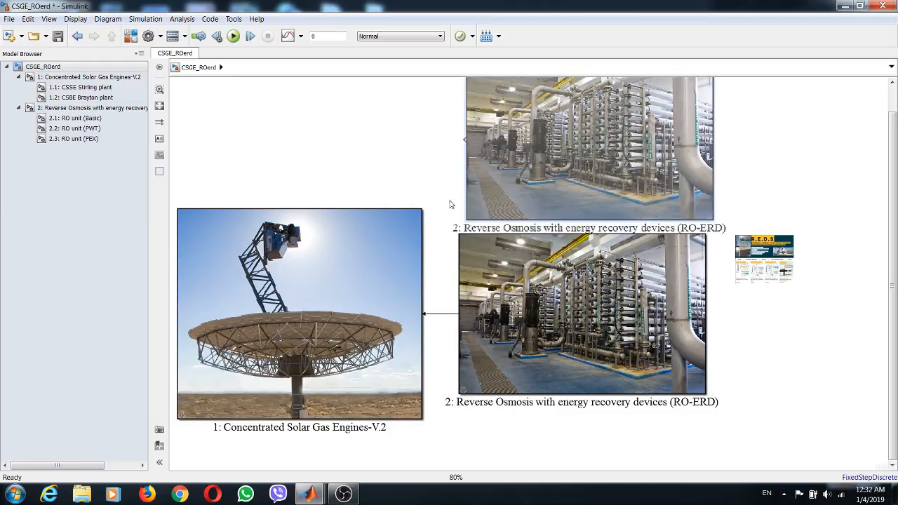
pyautogui.moveTo(318, 278); pyautogui.dragTo(321, 116)
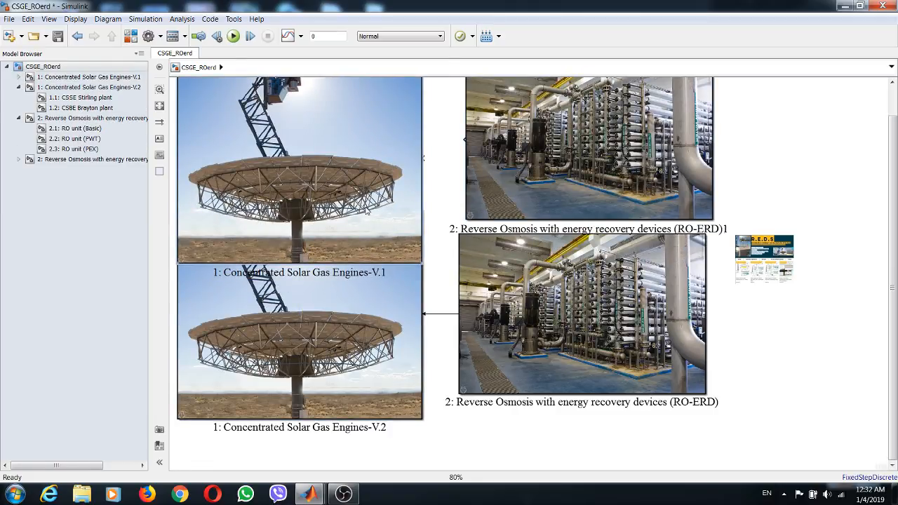
pyautogui.press('Delete')
pyautogui.hotkey('ctrl', 'z')
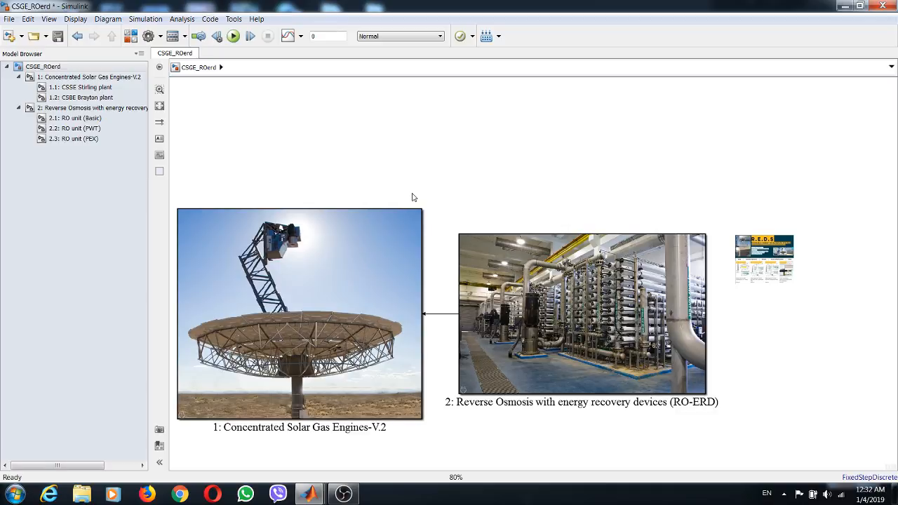